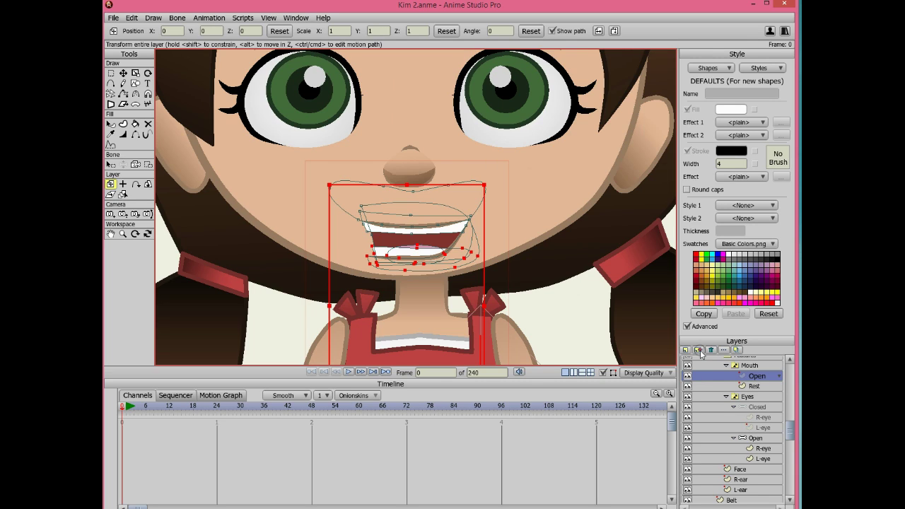
# - Duplicate the Open mouth layer and name the copy AI
pyautogui.click(699, 350)
pyautogui.click(699, 349)
pyautogui.doubleClick(769, 375)
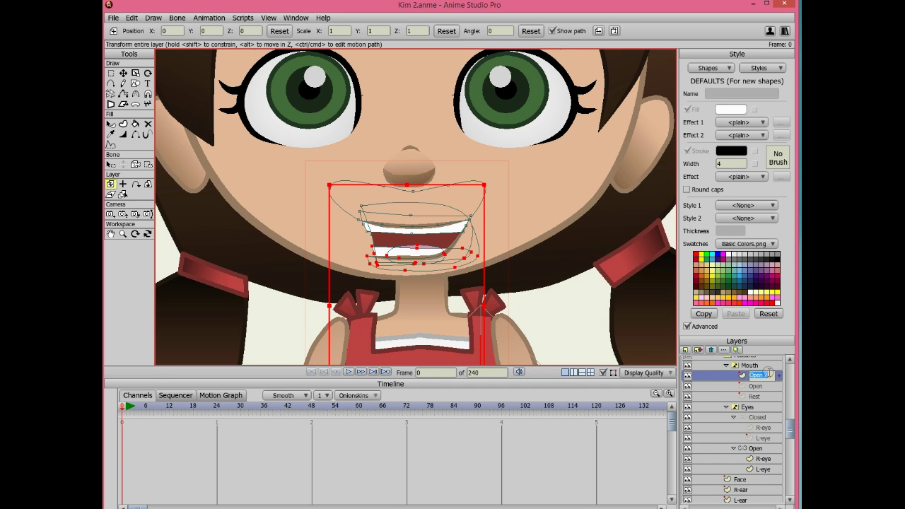
pyautogui.write('AI')
pyautogui.press('Return')
# - Try moving the bottom lip point group of the AI mouth downward, undo it, and select the inside mouth group
pyautogui.scroll(5, 426, 272)
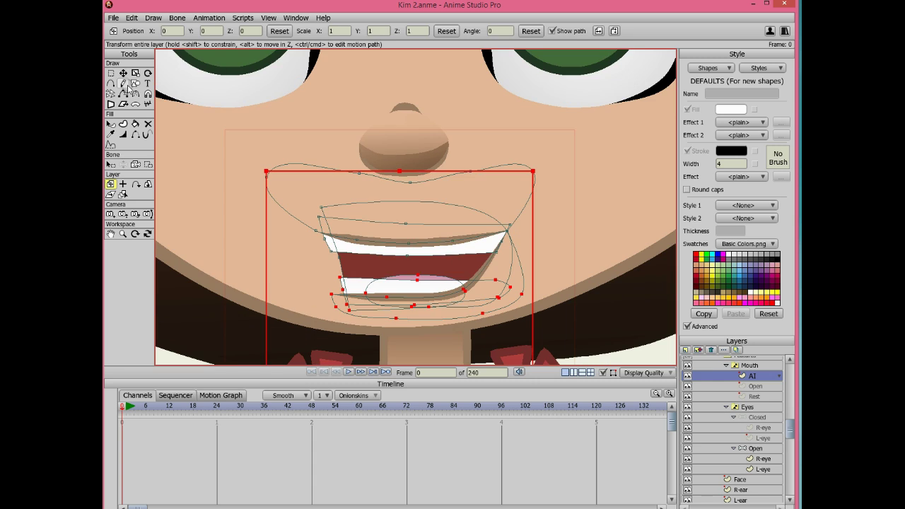
pyautogui.click(123, 74)
pyautogui.scroll(2, 487, 247)
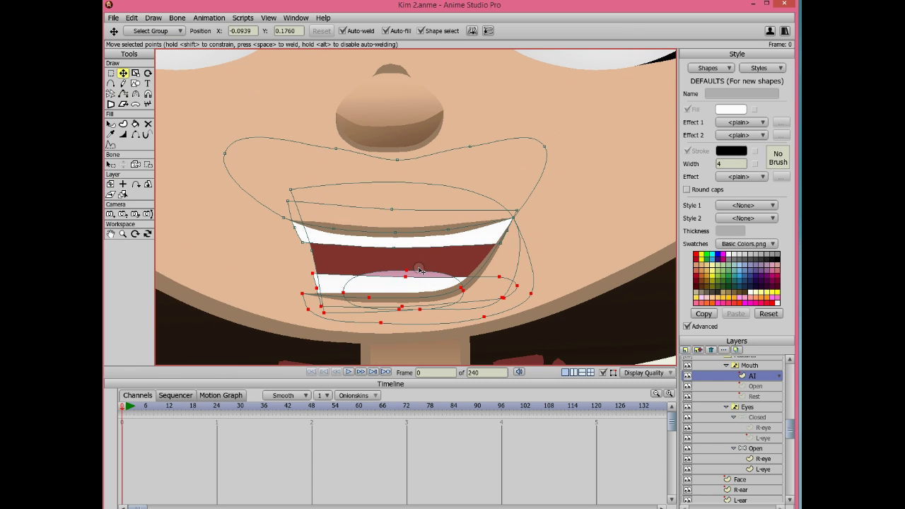
pyautogui.click(172, 31)
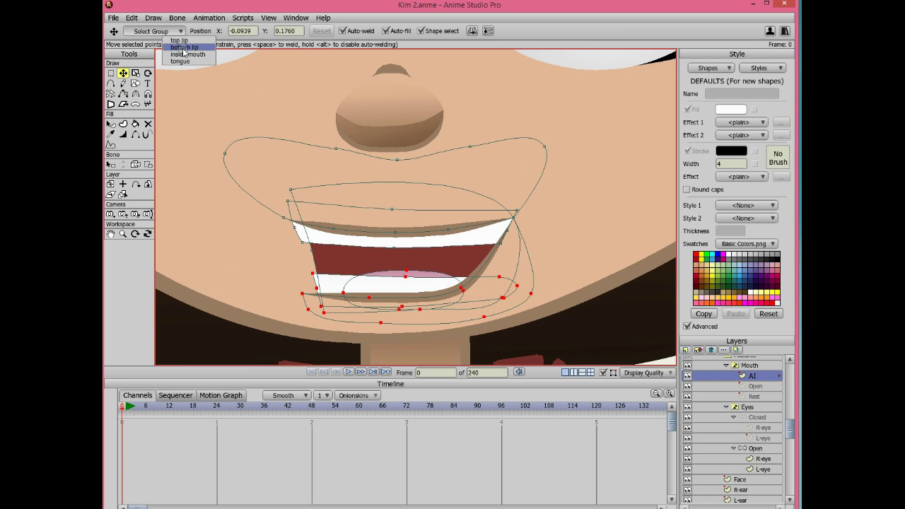
pyautogui.click(183, 47)
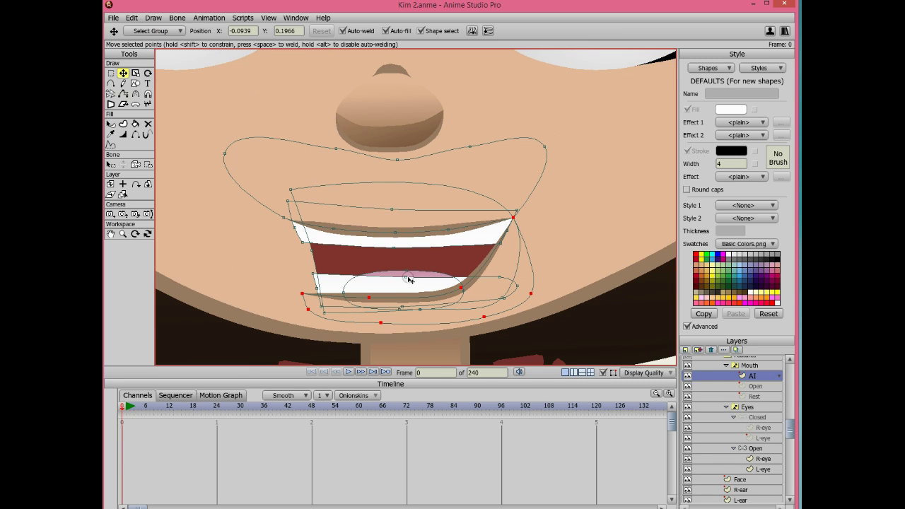
pyautogui.moveTo(433, 275); pyautogui.dragTo(432, 290)
pyautogui.hotkey('ctrl', 'z')
pyautogui.click(170, 31)
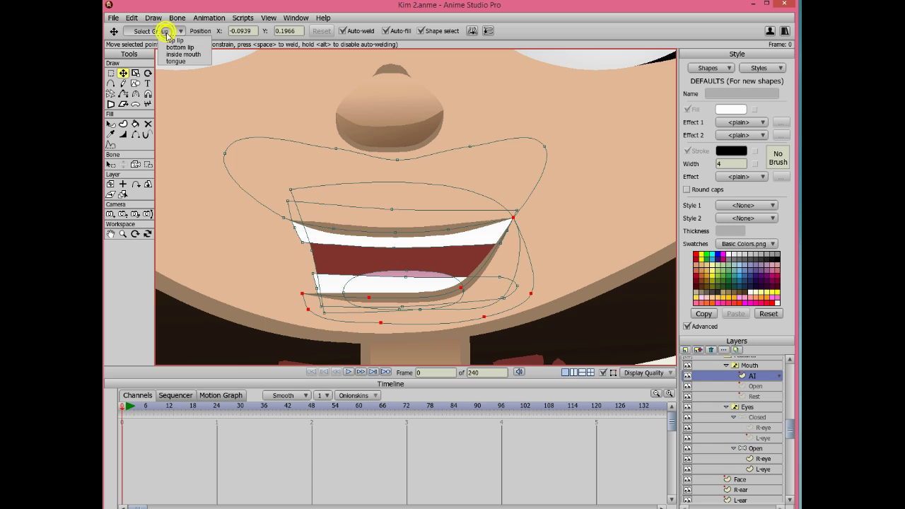
pyautogui.click(202, 55)
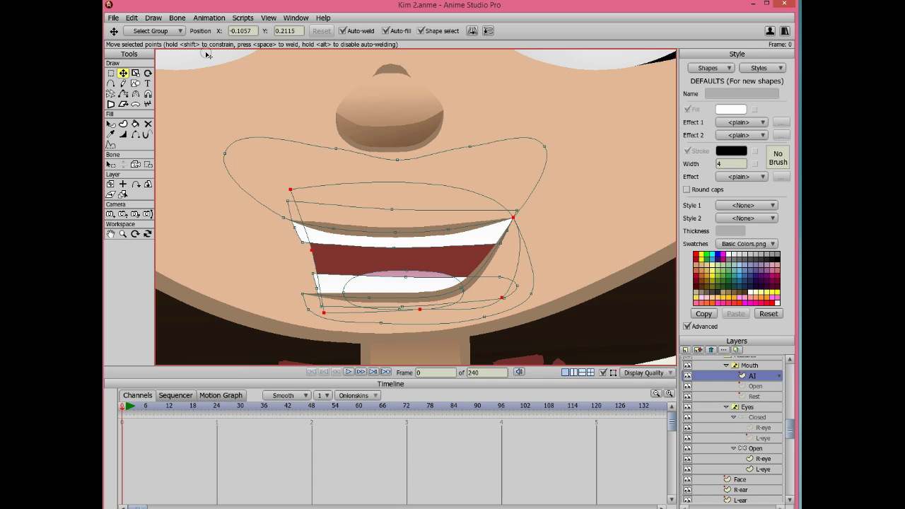
pyautogui.click(177, 18)
# - Select all points of the lower mouth and save them as a point group named bottom
pyautogui.click(111, 73)
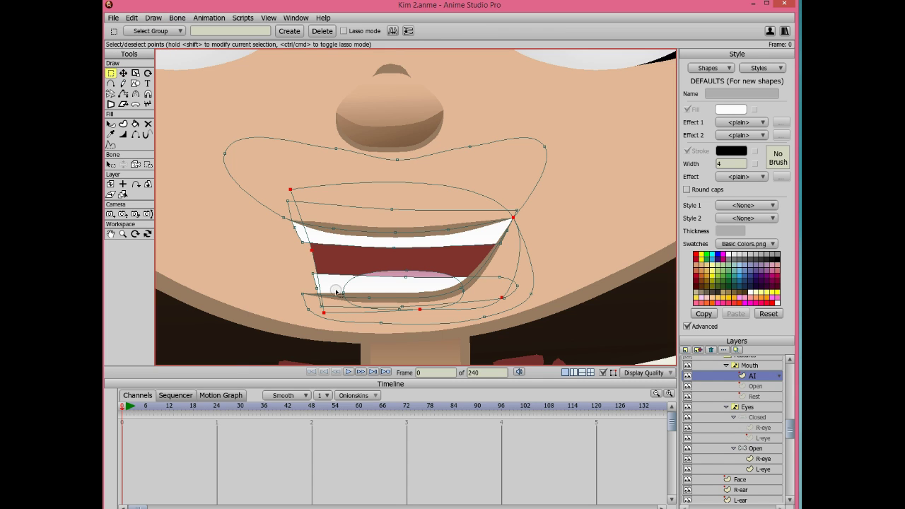
pyautogui.moveTo(292, 259)
pyautogui.mouseDown()
pyautogui.moveTo(532, 368)
pyautogui.moveTo(564, 357)
pyautogui.mouseUp()
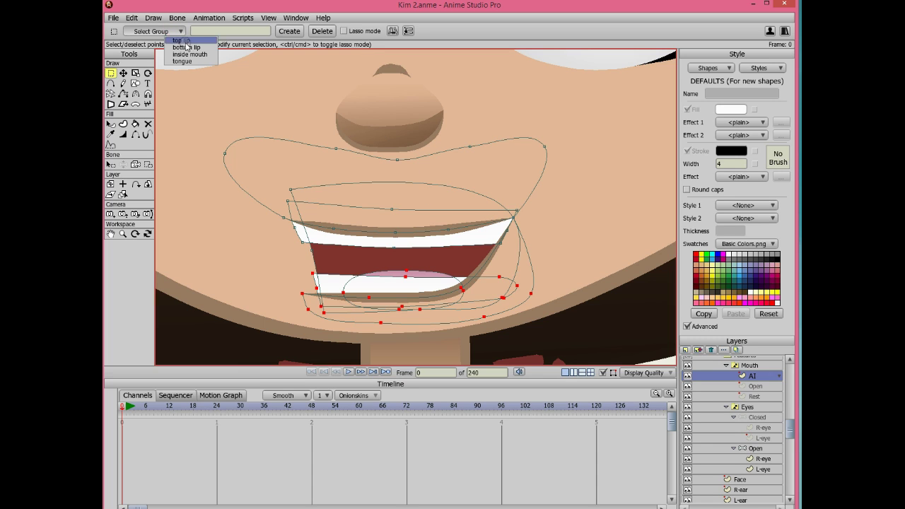
pyautogui.click(235, 30)
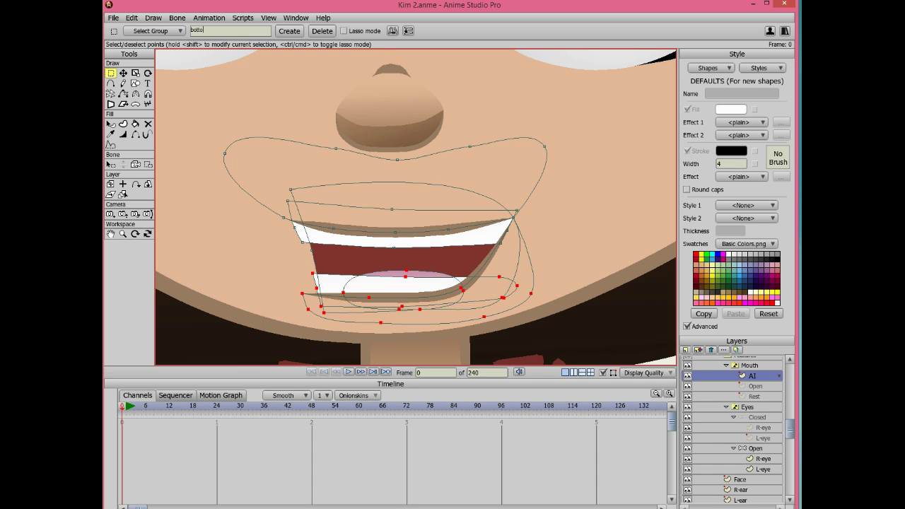
pyautogui.click(289, 31)
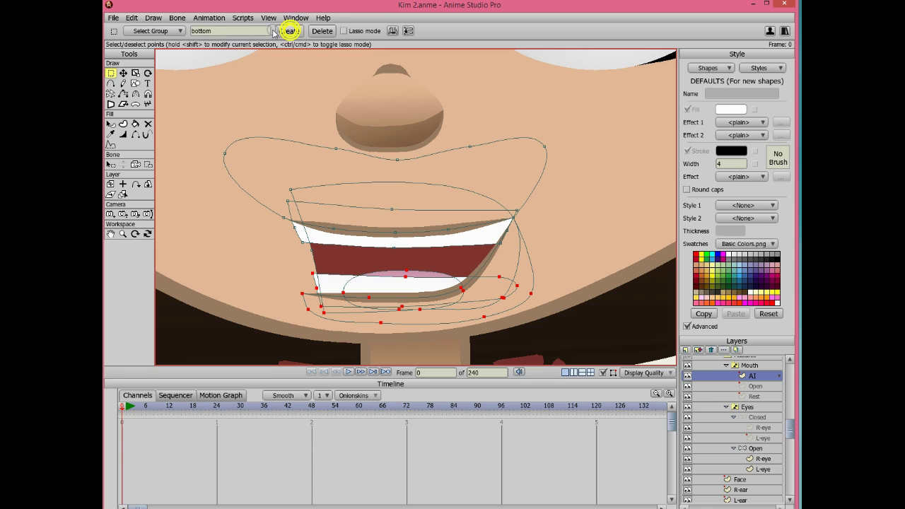
# - Shift the bottom point group slightly left with the Transform Points tool and deselect it
pyautogui.click(123, 73)
pyautogui.moveTo(378, 290)
pyautogui.mouseDown()
pyautogui.moveTo(382, 318)
pyautogui.moveTo(382, 279)
pyautogui.moveTo(389, 319)
pyautogui.moveTo(386, 277)
pyautogui.moveTo(388, 293)
pyautogui.moveTo(375, 286)
pyautogui.mouseUp()
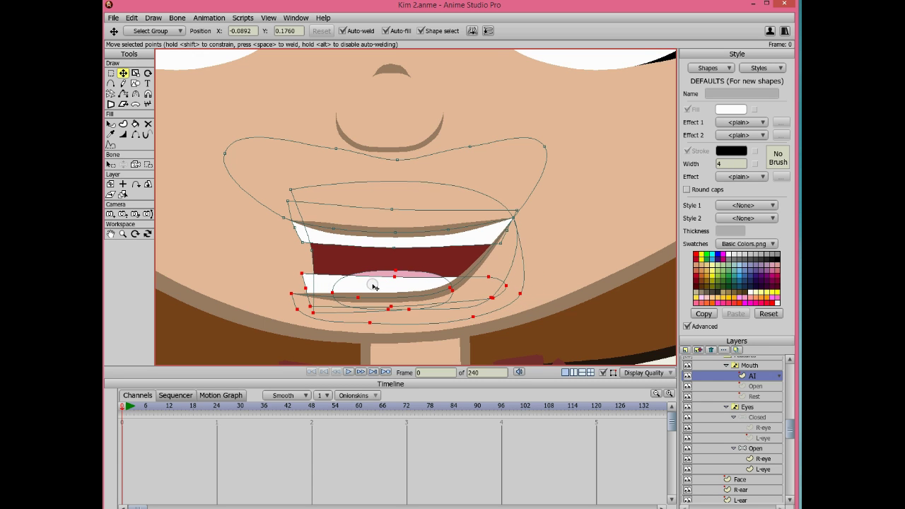
pyautogui.scroll(1, 479, 261)
pyautogui.press('Return')
# - Lower the right mouth corner to the bottom lip, and adjust the nearby upper lip point and the left corner
pyautogui.moveTo(522, 242); pyautogui.dragTo(527, 316)
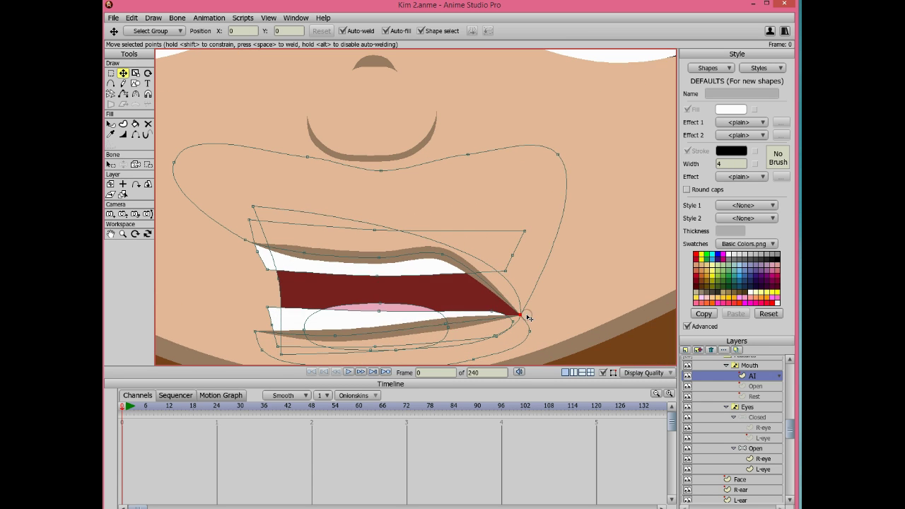
pyautogui.moveTo(442, 274); pyautogui.dragTo(444, 268)
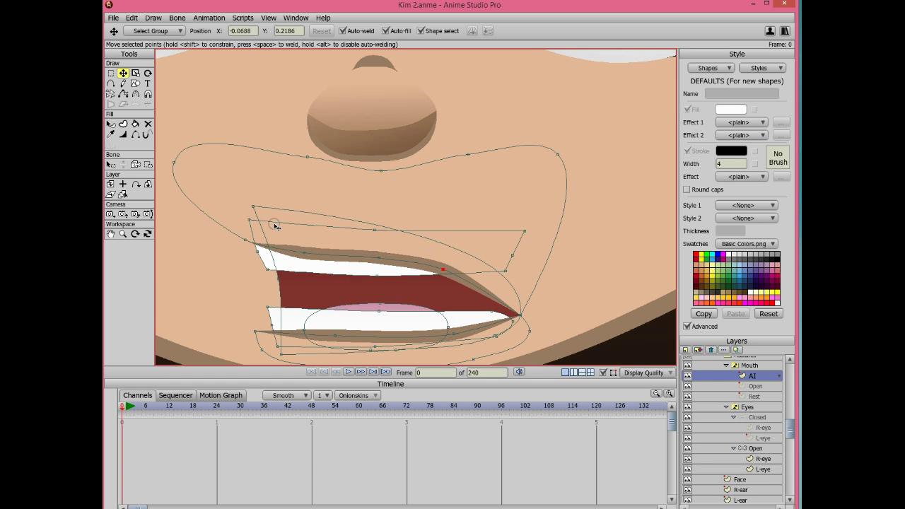
pyautogui.moveTo(246, 240); pyautogui.dragTo(248, 252)
pyautogui.scroll(-5, 411, 259)
pyautogui.scroll(3, 397, 273)
pyautogui.press('g')
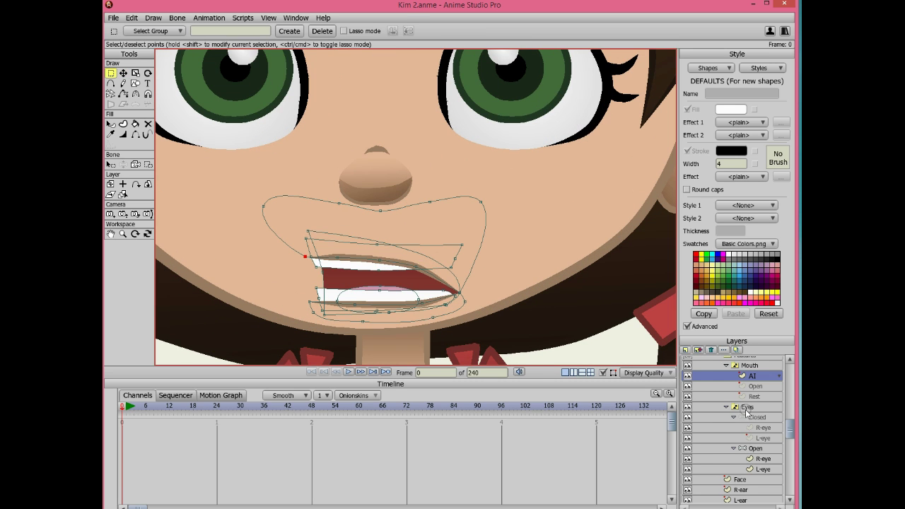
# - Compare the AI mouth shape with the Open and Rest mouth layers
pyautogui.click(750, 386)
pyautogui.click(748, 396)
pyautogui.click(748, 376)
pyautogui.scroll(-3, 393, 219)
pyautogui.scroll(3, 400, 273)
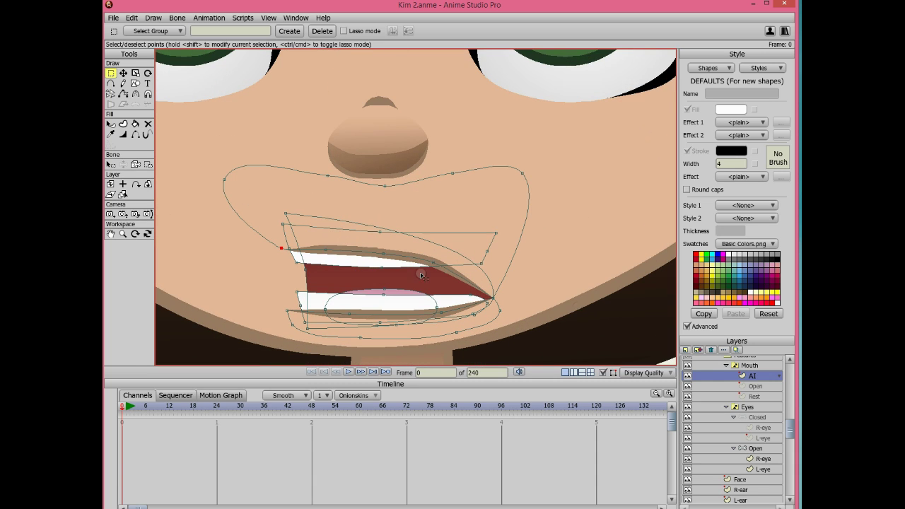
pyautogui.click(755, 397)
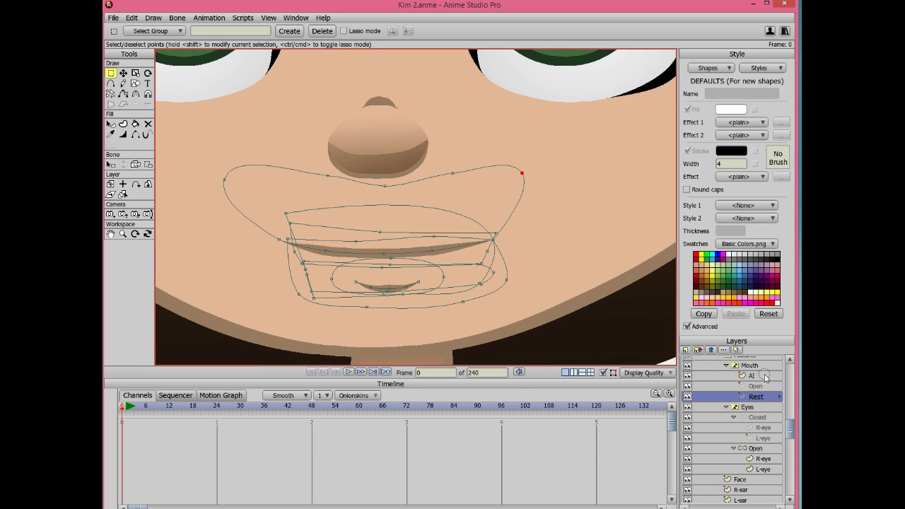
pyautogui.click(764, 376)
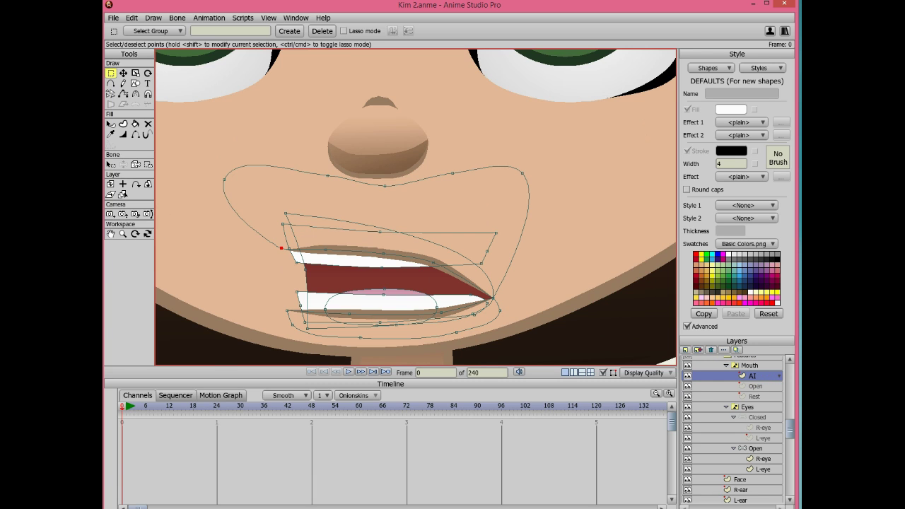
# - Move the mouth's left-side points inward to narrow the mouth, and nudge the adjoining upper and lower lip points
pyautogui.moveTo(243, 207); pyautogui.dragTo(334, 335)
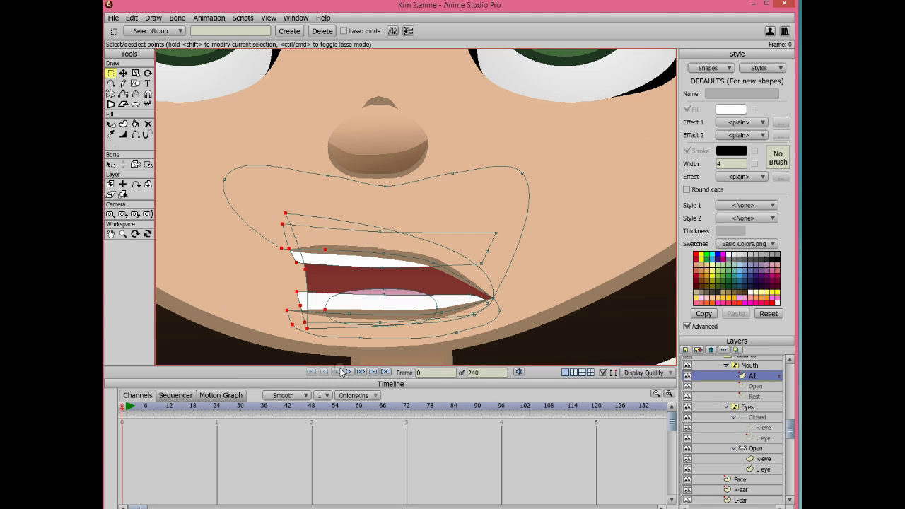
pyautogui.moveTo(307, 273); pyautogui.dragTo(365, 302)
pyautogui.press('t')
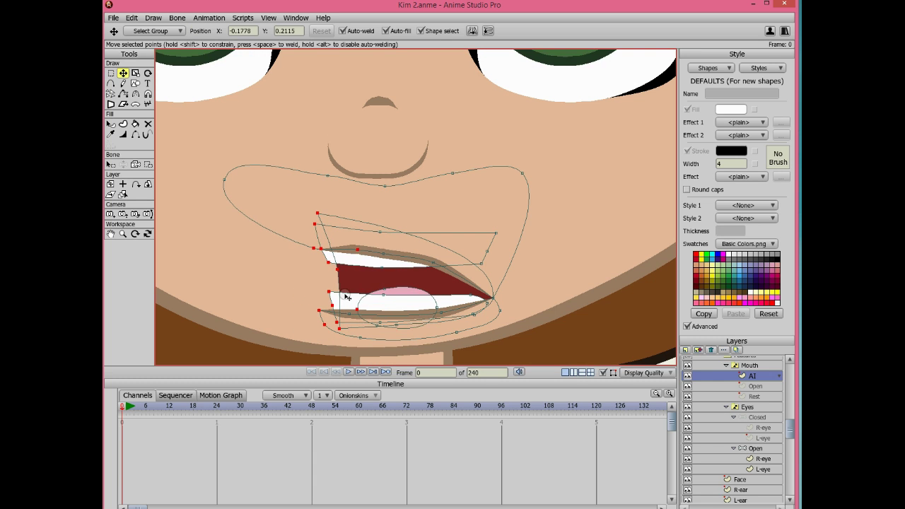
pyautogui.click(358, 253)
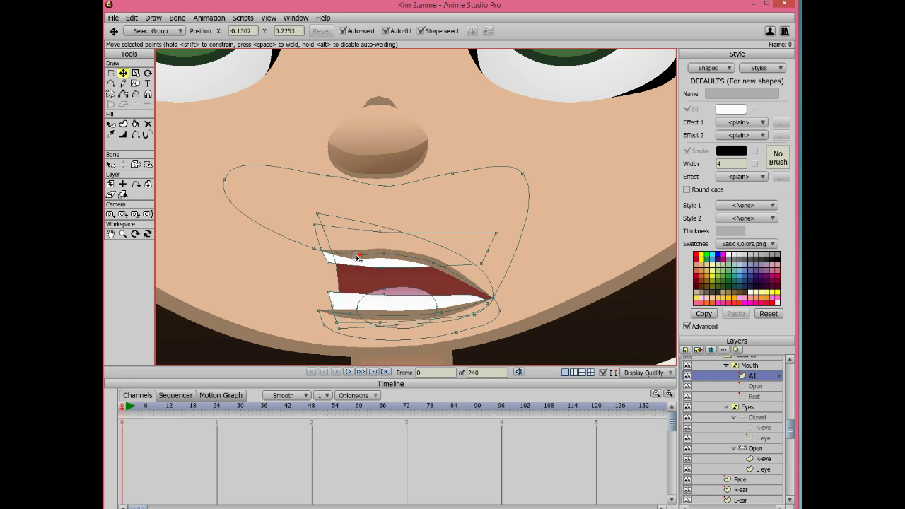
pyautogui.click(355, 314)
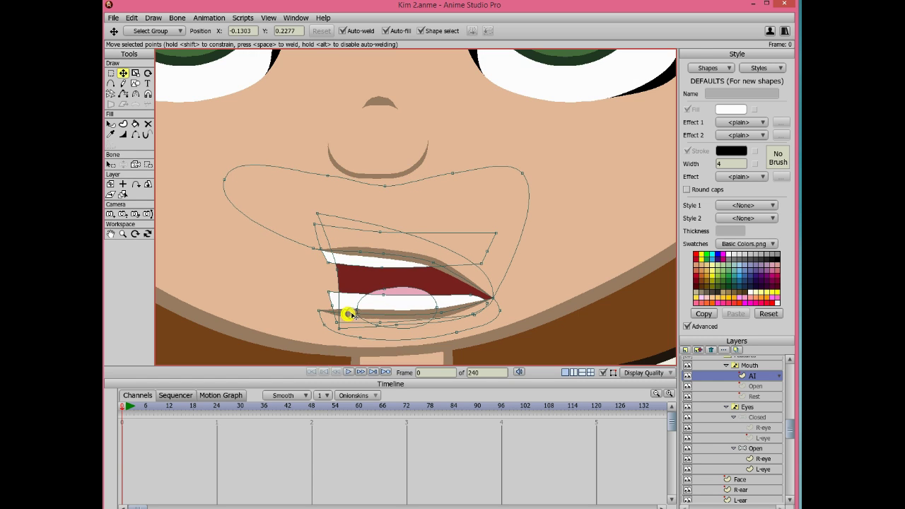
# - Move the lower teeth down behind the lower lip and pull in their outer points to hide them completely
pyautogui.moveTo(419, 305); pyautogui.dragTo(385, 283)
pyautogui.moveTo(392, 274); pyautogui.dragTo(392, 291)
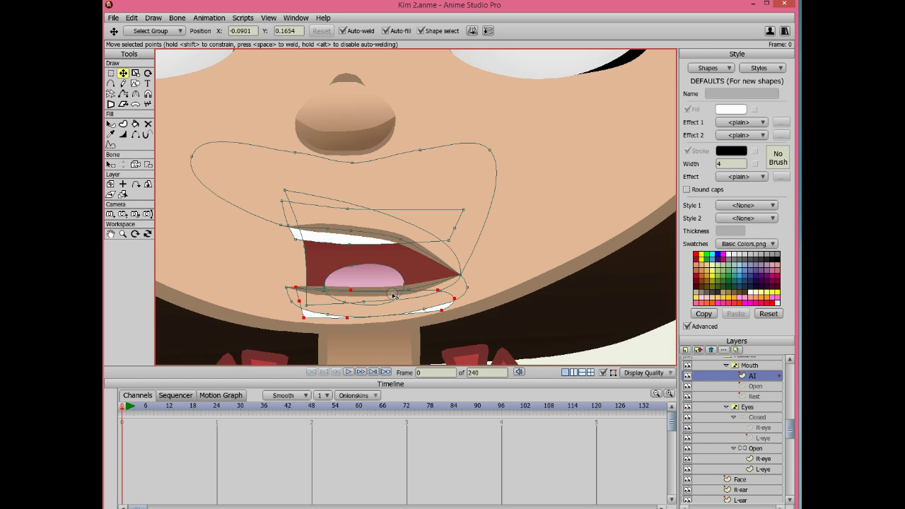
pyautogui.scroll(3, 461, 302)
pyautogui.press('Return')
pyautogui.moveTo(169, 304); pyautogui.dragTo(195, 316)
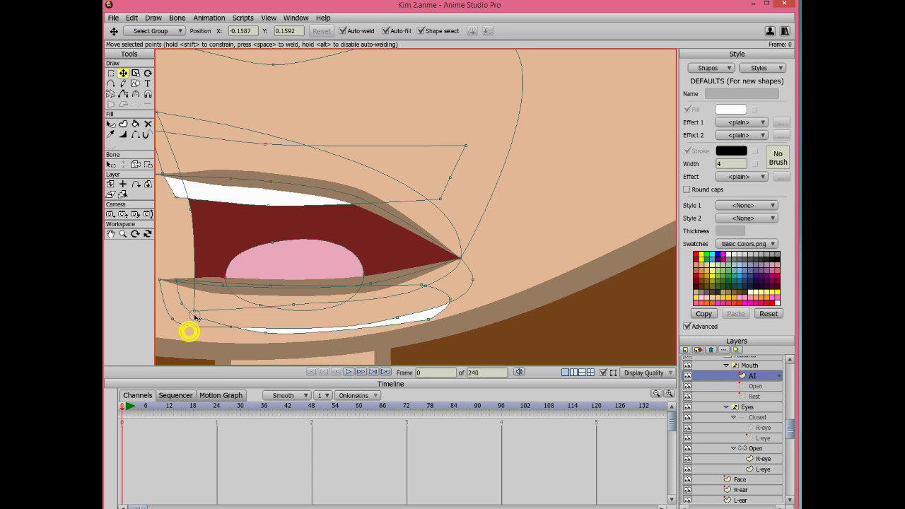
pyautogui.moveTo(265, 333); pyautogui.dragTo(268, 320)
pyautogui.moveTo(429, 320); pyautogui.dragTo(427, 303)
# - Reshape the tongue into a lower, flatter mound by repositioning its side and top points
pyautogui.moveTo(353, 268); pyautogui.dragTo(357, 282)
pyautogui.moveTo(366, 288); pyautogui.dragTo(369, 318)
pyautogui.moveTo(275, 256); pyautogui.dragTo(319, 259)
pyautogui.moveTo(369, 316); pyautogui.dragTo(370, 298)
pyautogui.moveTo(318, 260); pyautogui.dragTo(285, 263)
pyautogui.click(136, 94)
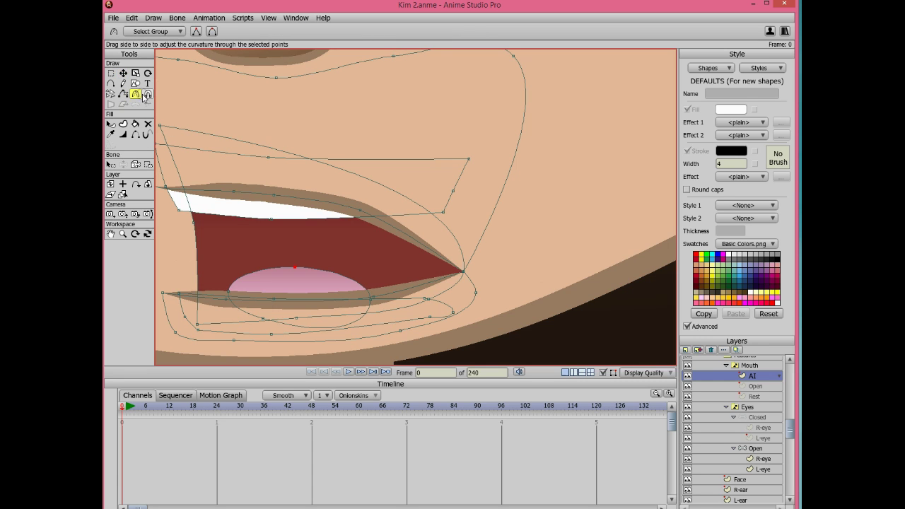
pyautogui.click(123, 73)
pyautogui.moveTo(228, 292); pyautogui.dragTo(220, 303)
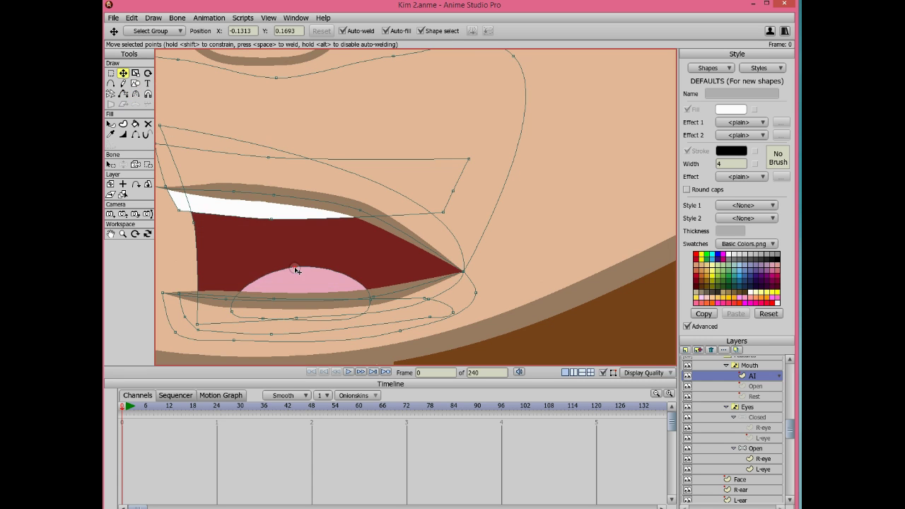
pyautogui.moveTo(295, 266); pyautogui.dragTo(312, 278)
# - Lower the bottom edge points of the upper teeth so the edge slopes toward the right mouth corner
pyautogui.scroll(-3, 345, 291)
pyautogui.moveTo(430, 210); pyautogui.dragTo(431, 226)
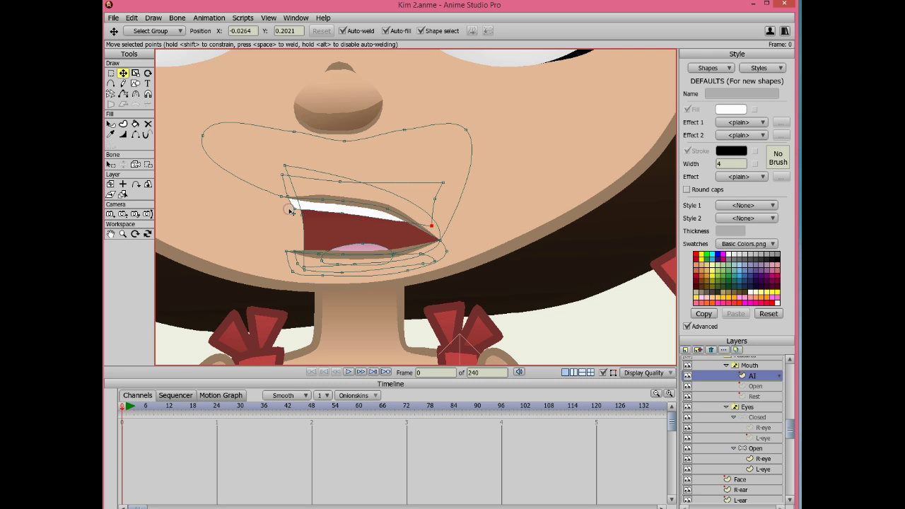
pyautogui.moveTo(293, 209); pyautogui.dragTo(342, 217)
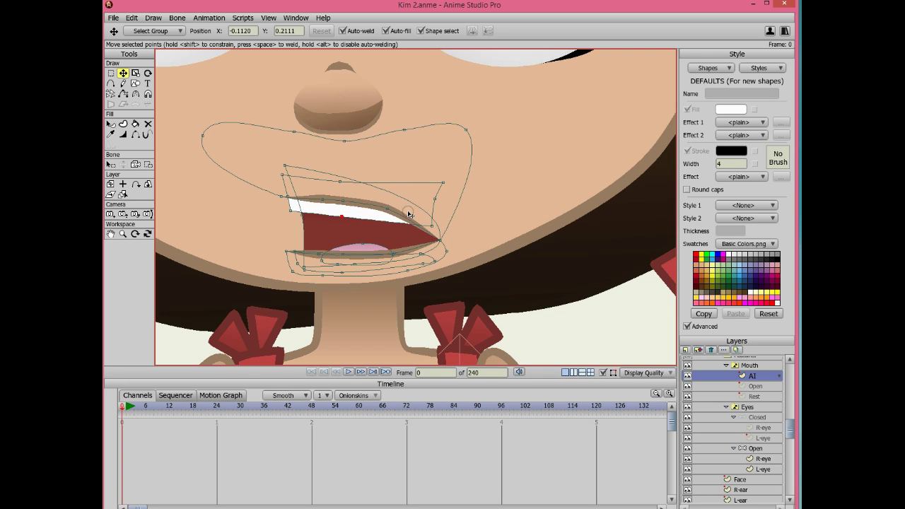
pyautogui.moveTo(432, 227); pyautogui.dragTo(431, 223)
# - Move the upper lip point toward the left corner and set its line width to about 1.25
pyautogui.moveTo(322, 200); pyautogui.dragTo(307, 197)
pyautogui.moveTo(327, 221); pyautogui.dragTo(329, 223)
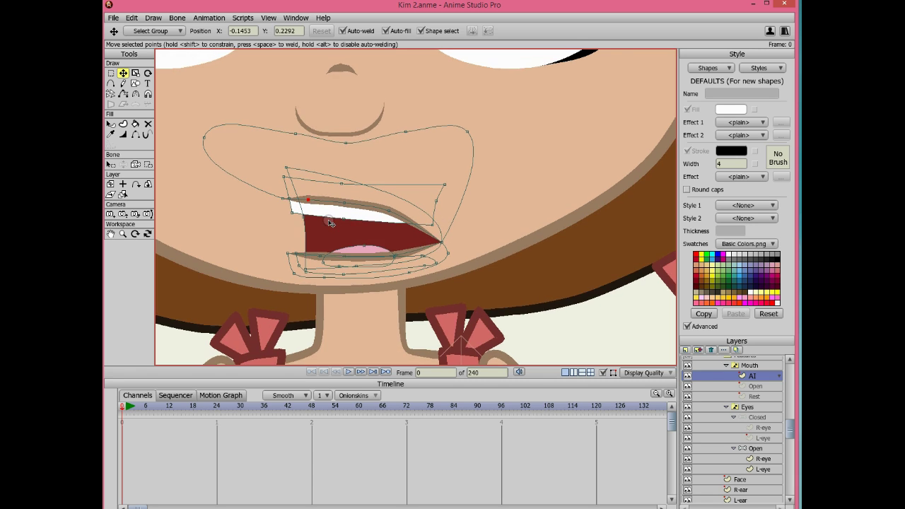
pyautogui.scroll(2, 329, 222)
pyautogui.click(123, 135)
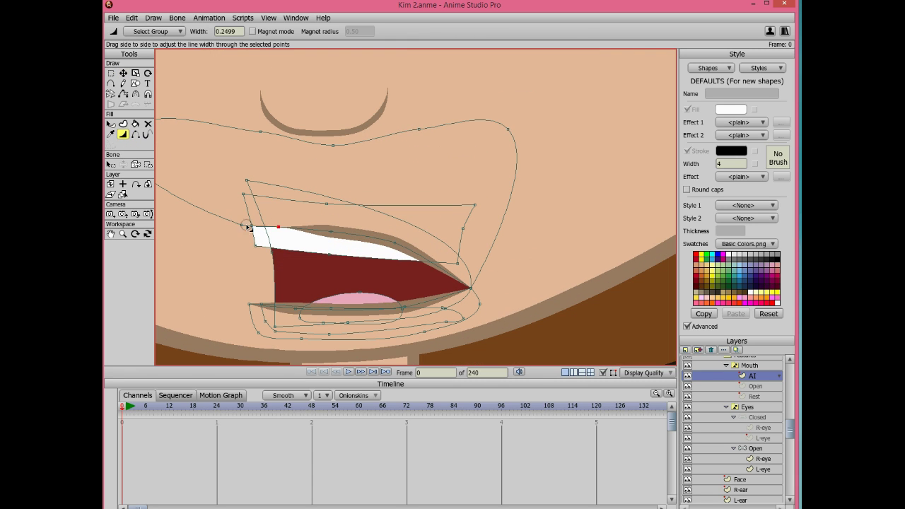
pyautogui.moveTo(247, 226)
pyautogui.mouseDown()
pyautogui.moveTo(279, 226)
pyautogui.moveTo(271, 226)
pyautogui.mouseUp()
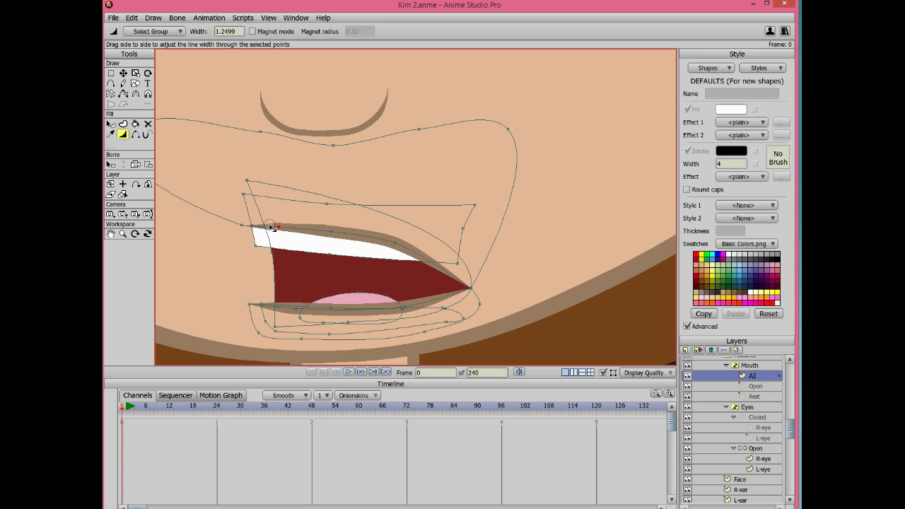
# - Preview the whole character with the construction curves hidden, and restore the curves for editing
pyautogui.scroll(-2, 384, 250)
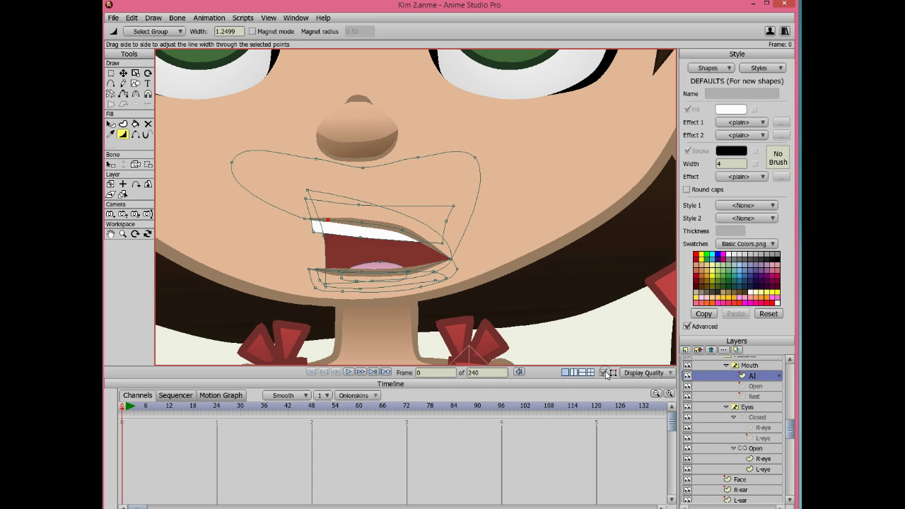
pyautogui.click(605, 372)
pyautogui.scroll(-4, 447, 262)
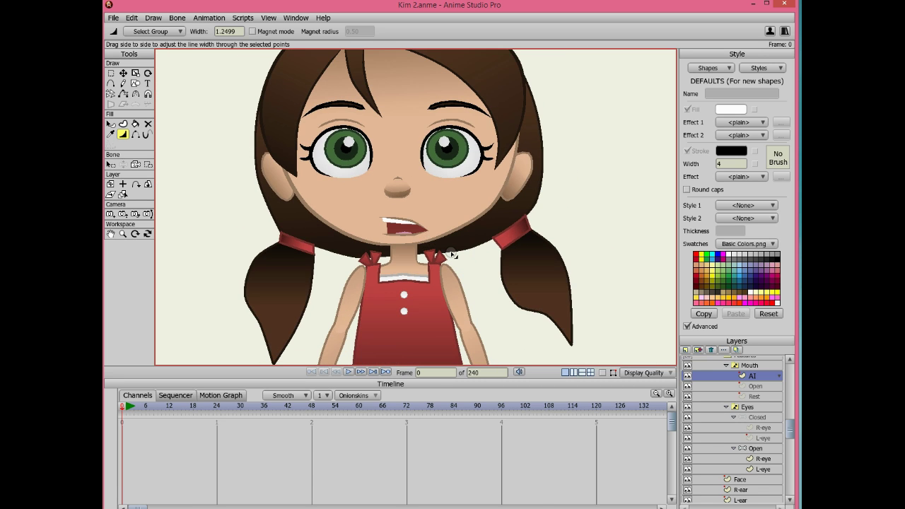
pyautogui.scroll(4, 452, 255)
pyautogui.hotkey('ctrl', 'a')
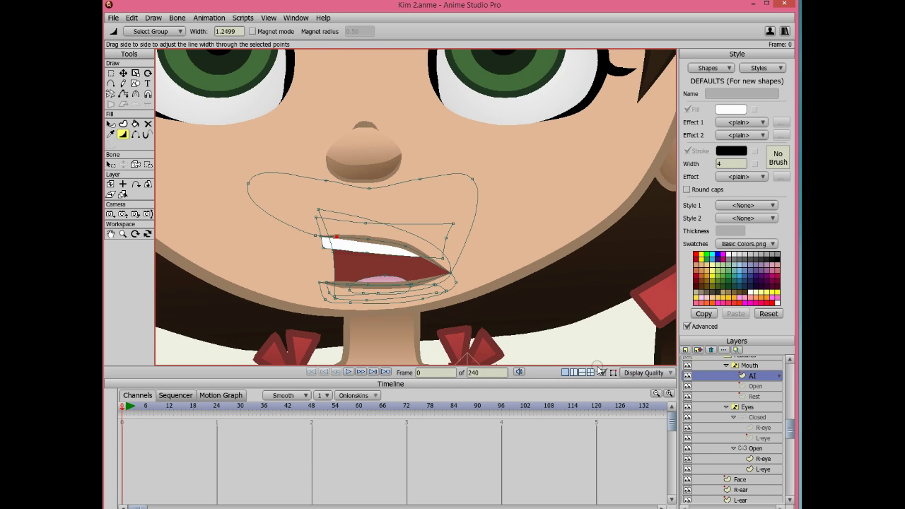
# - Set the line width of the lower lip point near the left mouth corner to about 1.37 on the AI layer
pyautogui.scroll(2, 373, 245)
pyautogui.moveTo(308, 239); pyautogui.dragTo(427, 239)
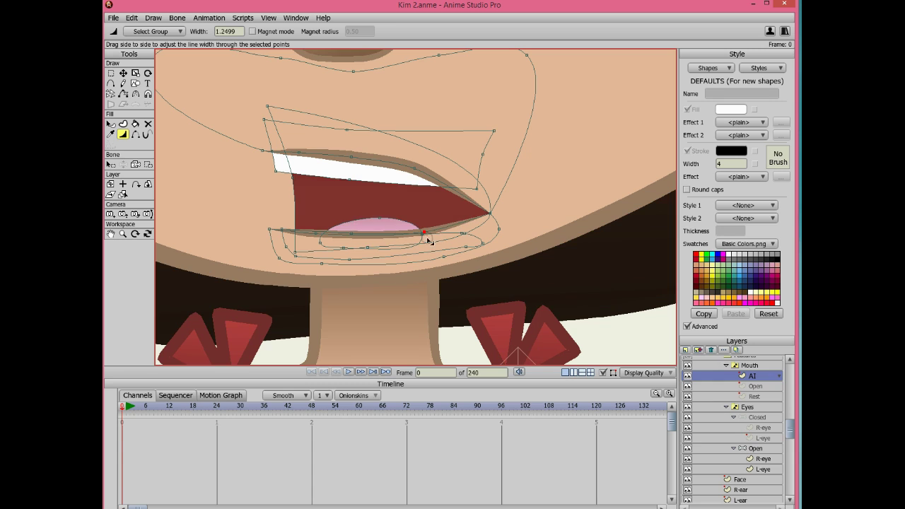
pyautogui.click(757, 398)
pyautogui.click(747, 375)
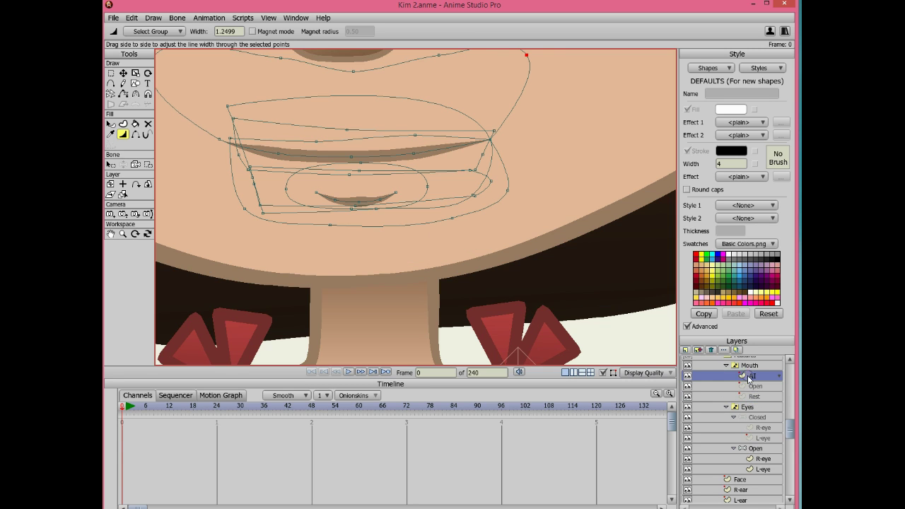
pyautogui.moveTo(315, 234); pyautogui.dragTo(322, 240)
pyautogui.moveTo(429, 214); pyautogui.dragTo(424, 243)
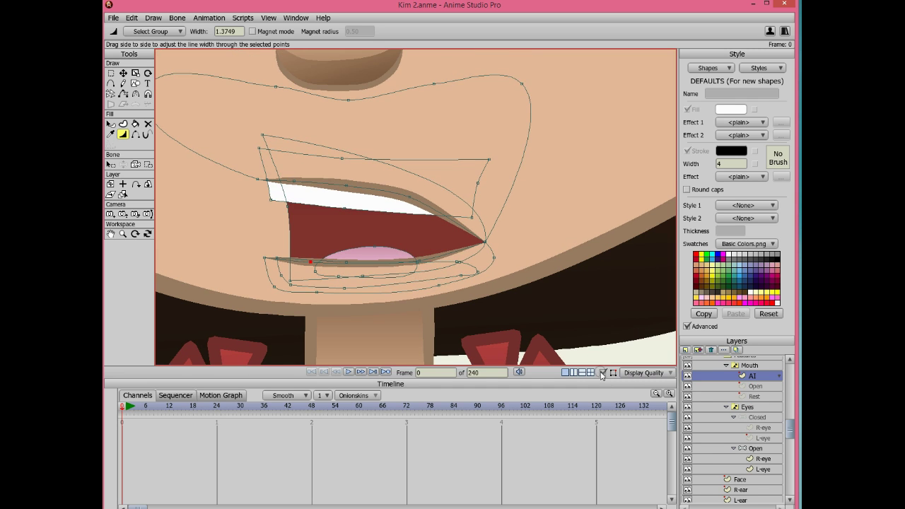
# - Preview the AI mouth on the whole character with the construction curves hidden
pyautogui.click(603, 373)
pyautogui.moveTo(505, 240); pyautogui.dragTo(509, 259)
pyautogui.scroll(-3, 505, 281)
pyautogui.scroll(-2, 507, 284)
pyautogui.scroll(-1, 505, 279)
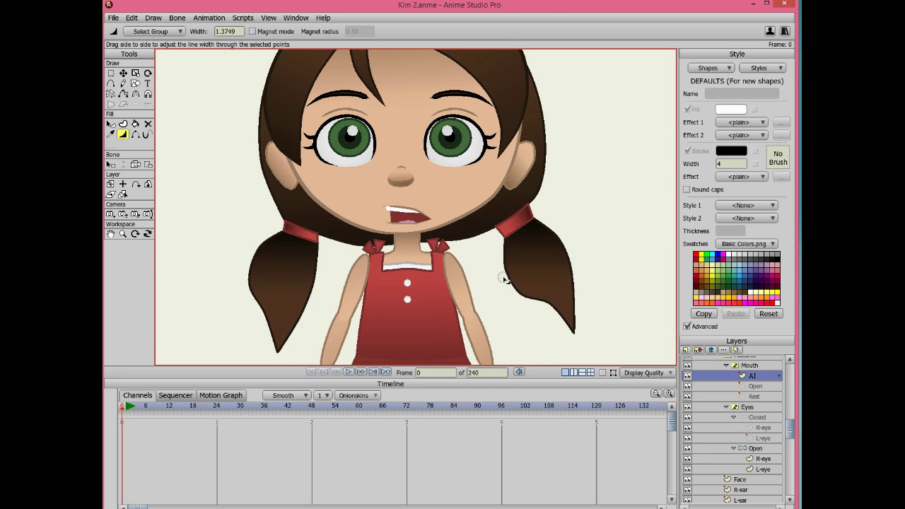
pyautogui.moveTo(428, 208); pyautogui.dragTo(435, 230)
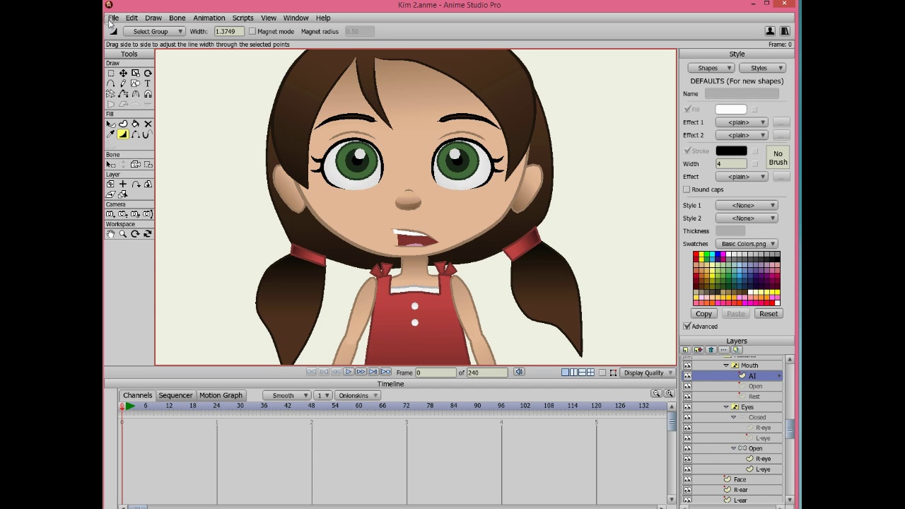
pyautogui.scroll(2, 389, 226)
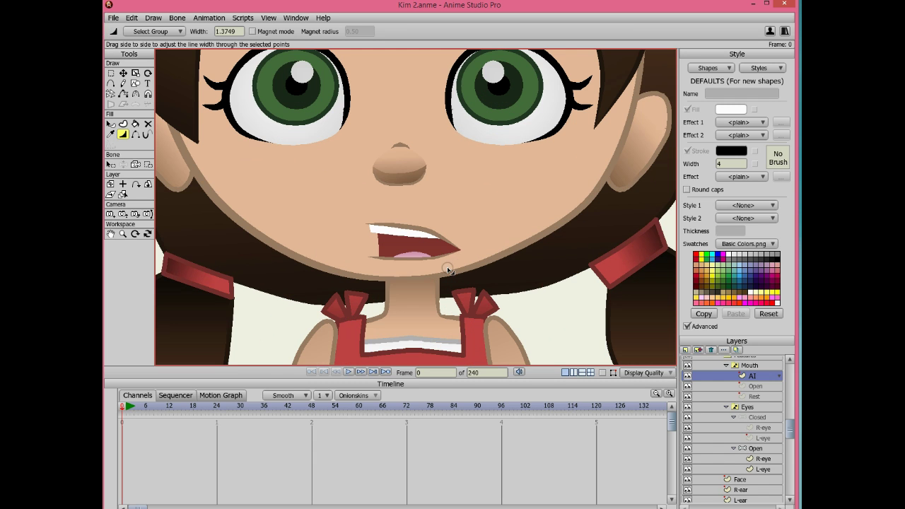
pyautogui.scroll(2, 448, 270)
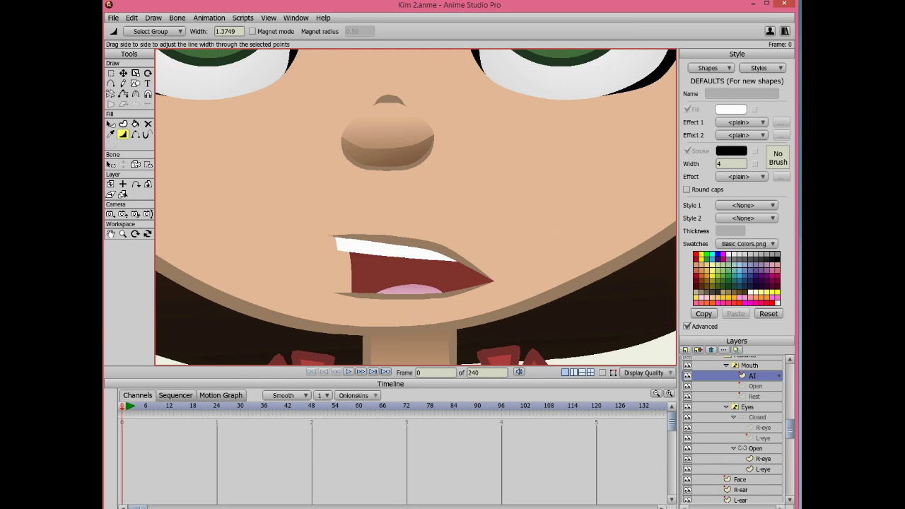
# - Check the phoneme layer list in the other open project, and view the Open mouth for comparison
pyautogui.hotkey('alt', 'Tab')
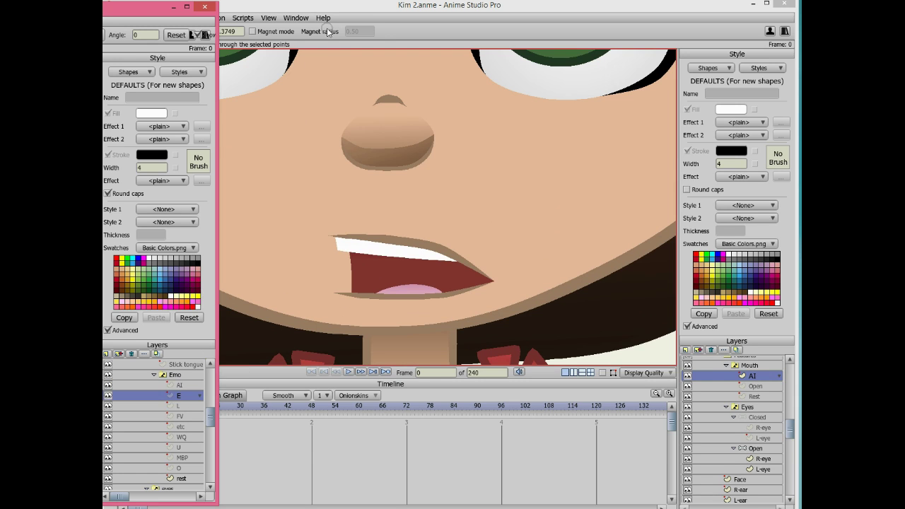
pyautogui.click(339, 8)
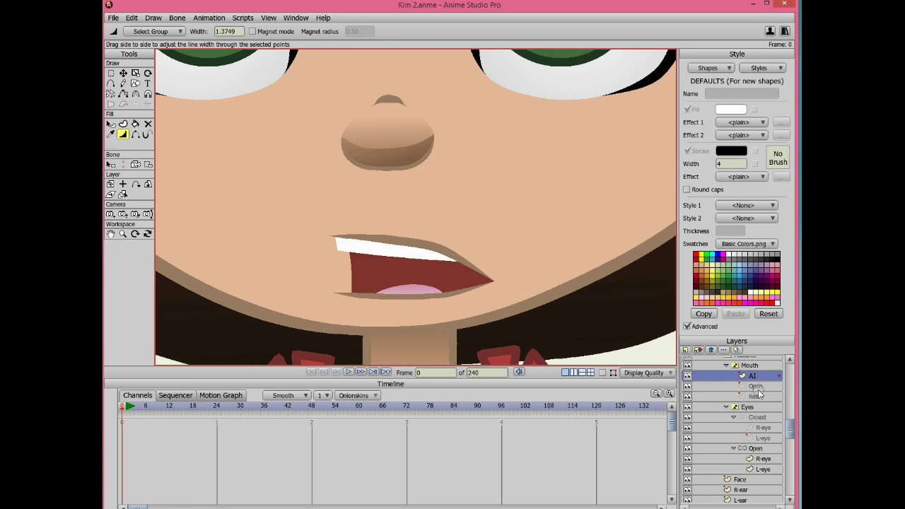
pyautogui.click(757, 386)
pyautogui.click(755, 366)
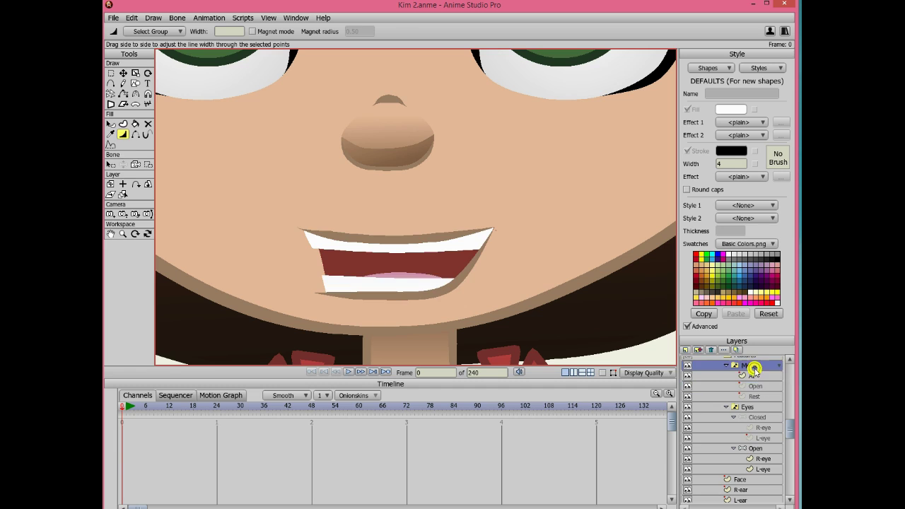
# - Duplicate the AI mouth layer, name the copy E, and place it below AI in the Mouth group
pyautogui.click(754, 376)
pyautogui.click(699, 351)
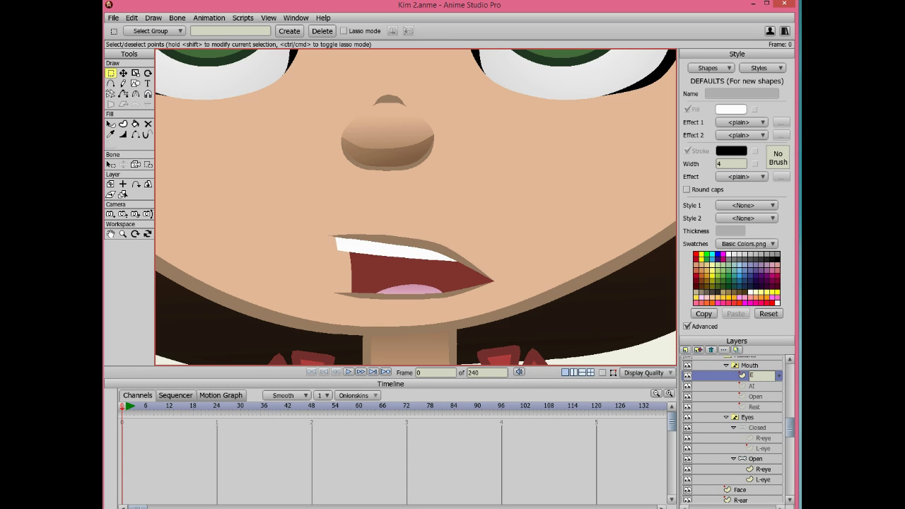
pyautogui.click(734, 377)
pyautogui.doubleClick(743, 379)
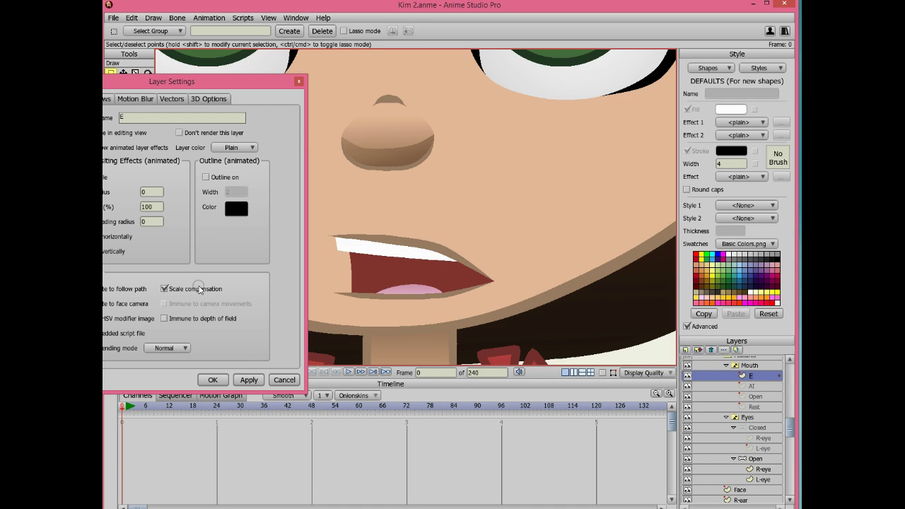
pyautogui.click(213, 380)
pyautogui.moveTo(752, 376); pyautogui.dragTo(757, 389)
pyautogui.scroll(2, 415, 280)
# - Show the construction curves on the E layer and raise the whole lower teeth shape above the lower lip
pyautogui.click(123, 73)
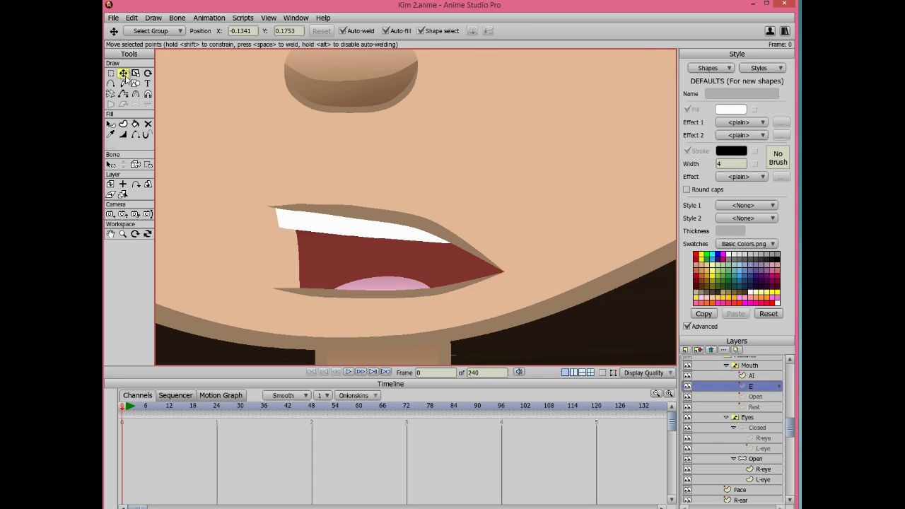
pyautogui.click(602, 373)
pyautogui.scroll(2, 408, 205)
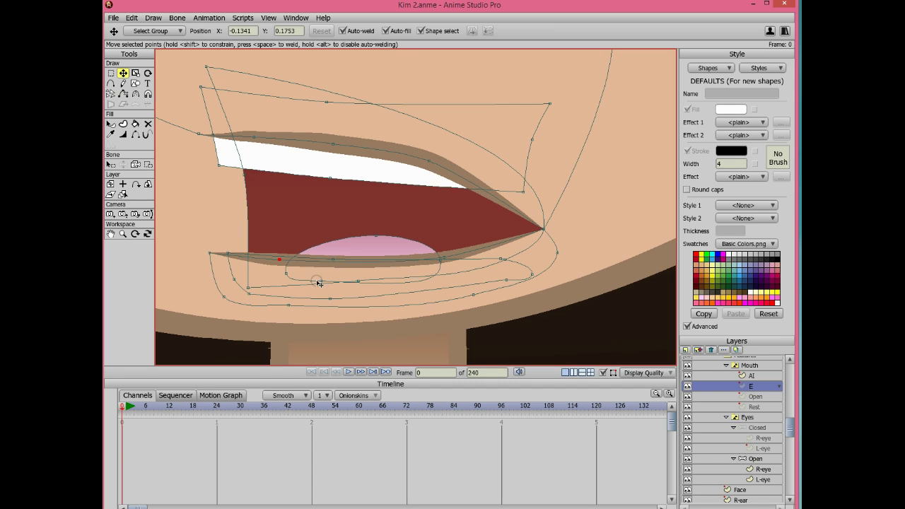
pyautogui.moveTo(276, 287); pyautogui.dragTo(276, 278)
pyautogui.hotkey('ctrl', 'z')
pyautogui.moveTo(517, 265); pyautogui.dragTo(519, 246)
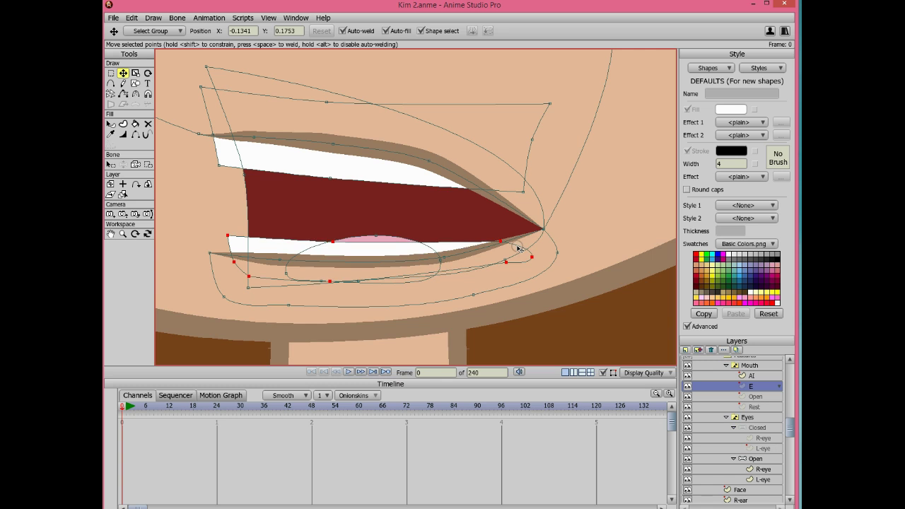
# - Raise the lower lip, lower teeth and tongue together to narrow the mouth opening
pyautogui.click(155, 32)
pyautogui.click(168, 68)
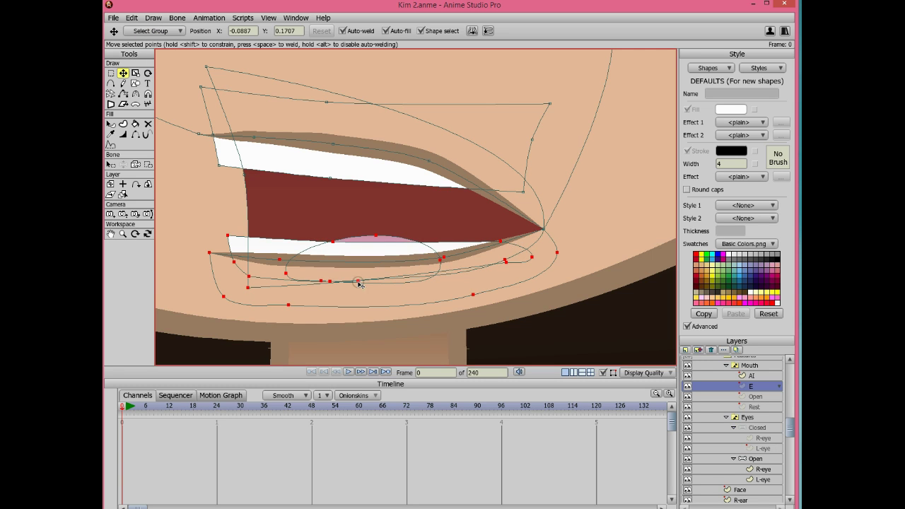
pyautogui.moveTo(360, 280); pyautogui.dragTo(343, 272)
pyautogui.click(520, 243)
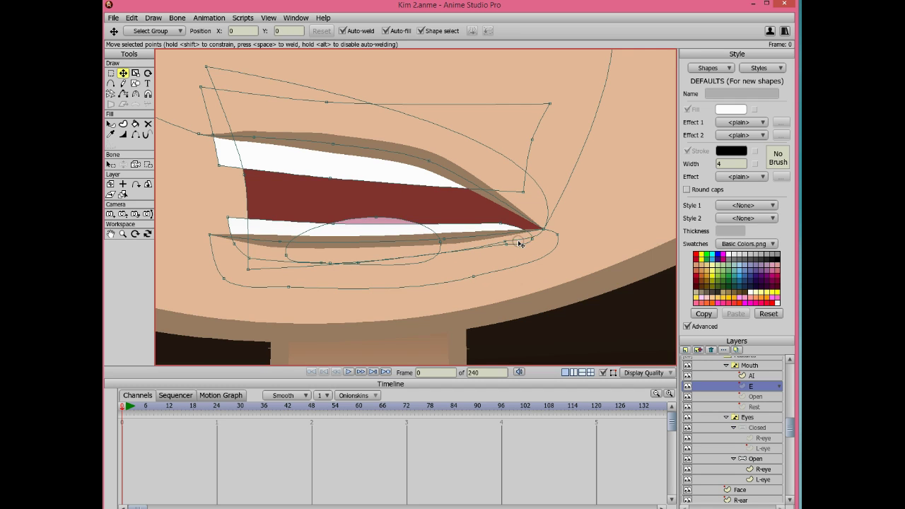
# - Raise the right mouth corner and shift the upper lip points slightly down to flatten the lip
pyautogui.moveTo(545, 231); pyautogui.dragTo(542, 205)
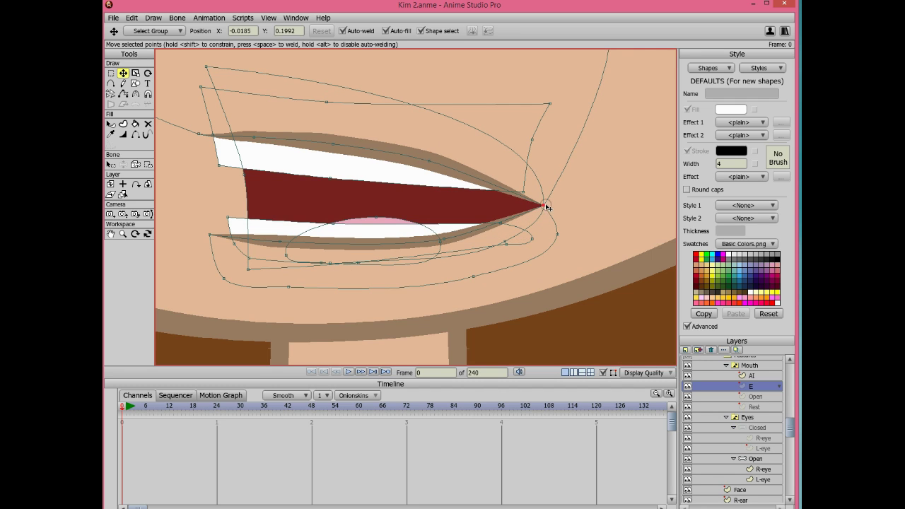
pyautogui.moveTo(197, 134); pyautogui.dragTo(250, 139)
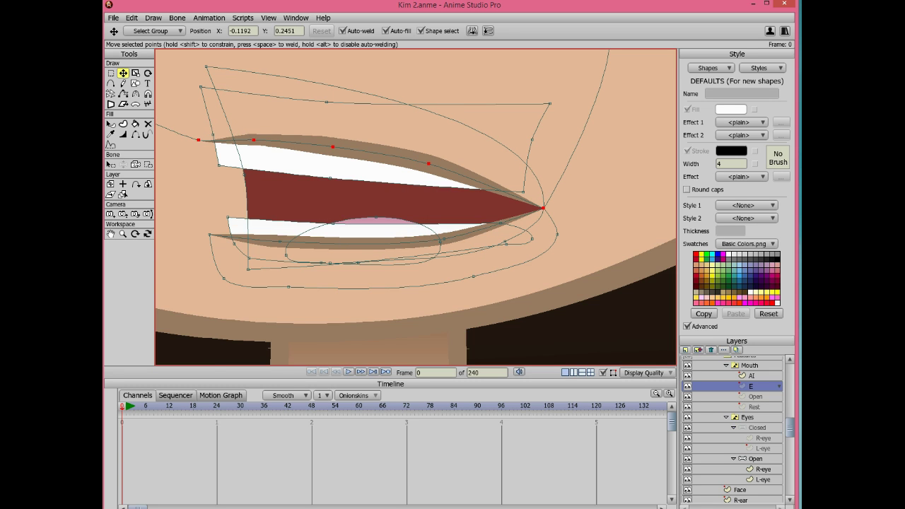
pyautogui.hotkey('alt', 'Tab')
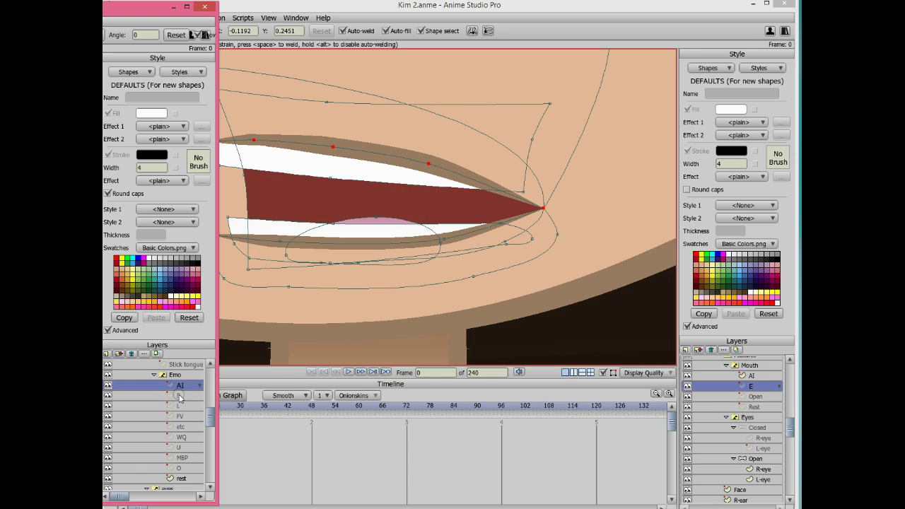
pyautogui.click(368, 5)
pyautogui.moveTo(382, 153); pyautogui.dragTo(383, 174)
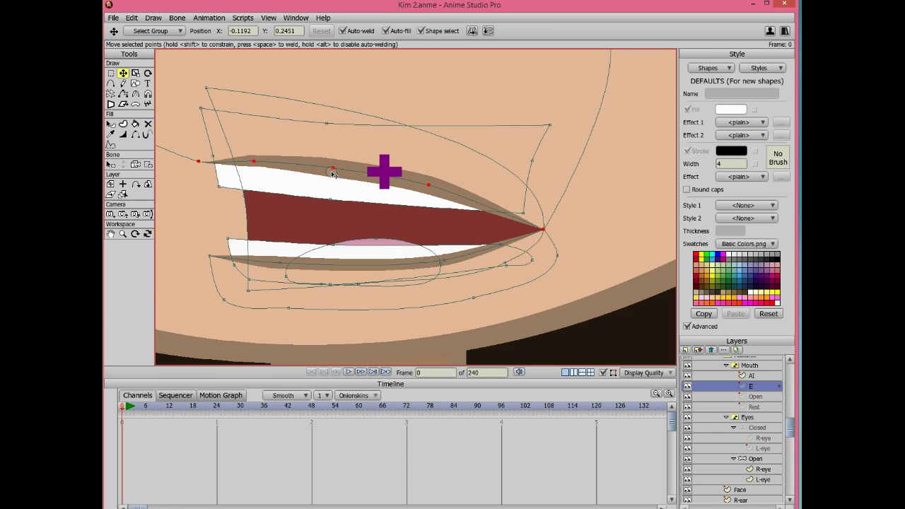
pyautogui.press('Return')
pyautogui.click(255, 164)
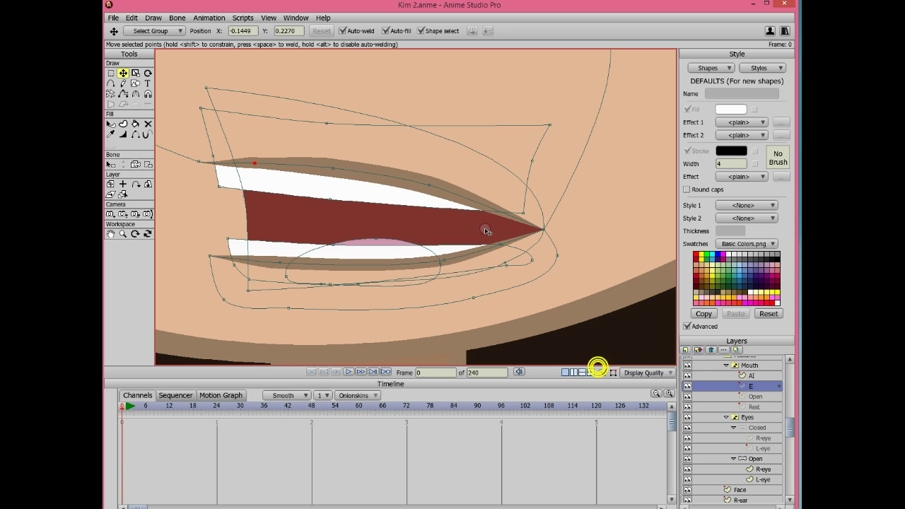
# - Hide the construction curves and shift the lower teeth slightly away from the left mouth corner
pyautogui.click(603, 373)
pyautogui.scroll(-5, 485, 227)
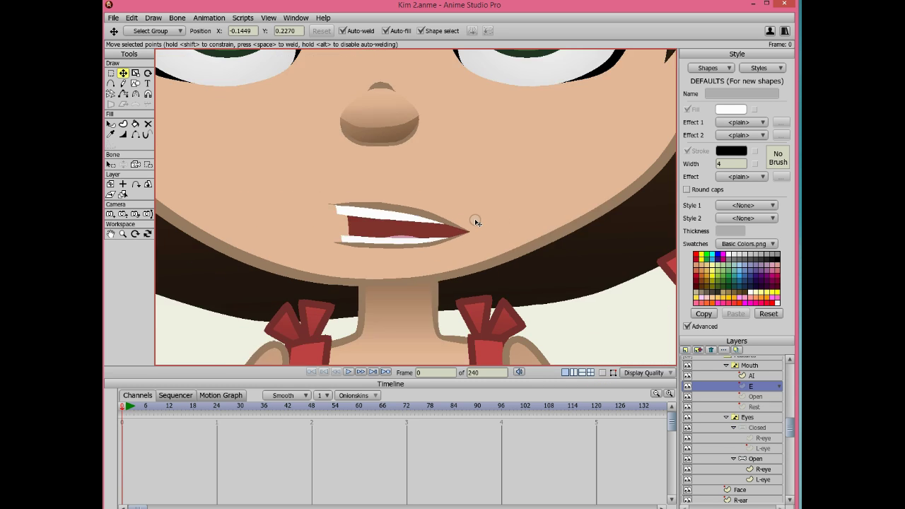
pyautogui.scroll(4, 434, 222)
pyautogui.scroll(2, 426, 236)
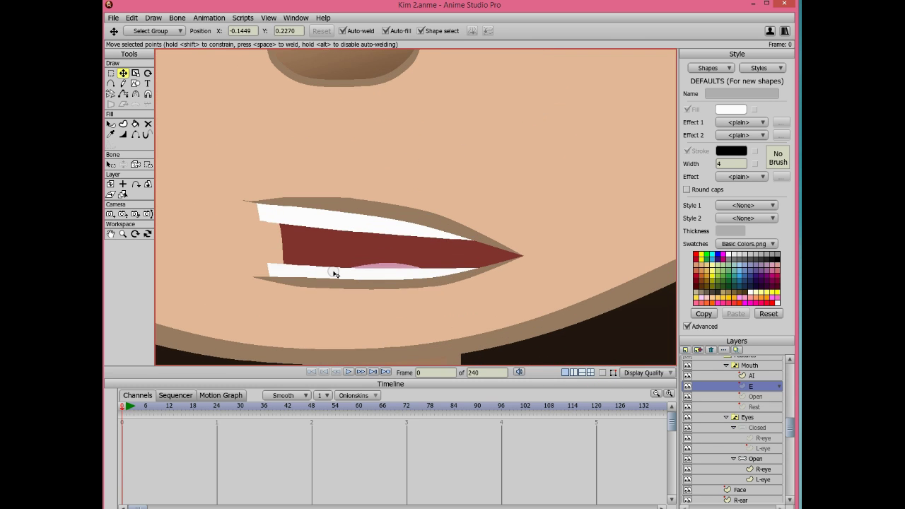
pyautogui.click(284, 269)
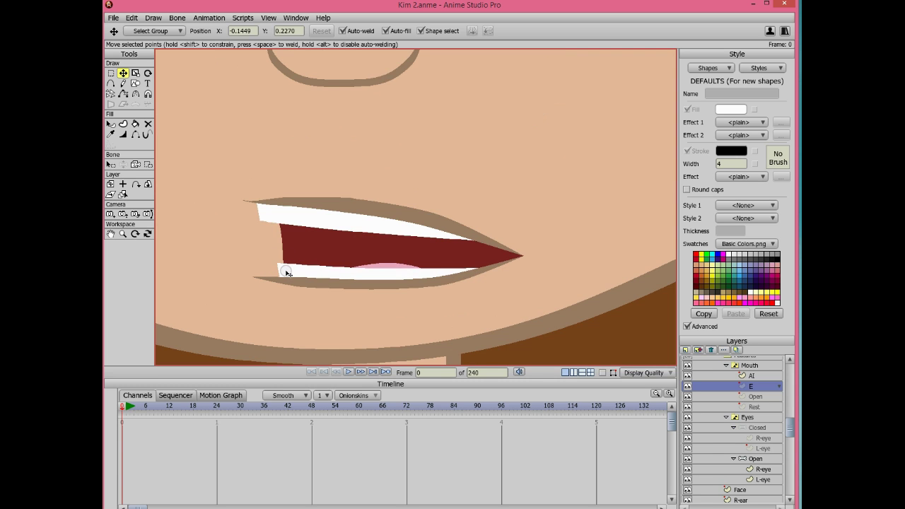
pyautogui.scroll(-5, 286, 272)
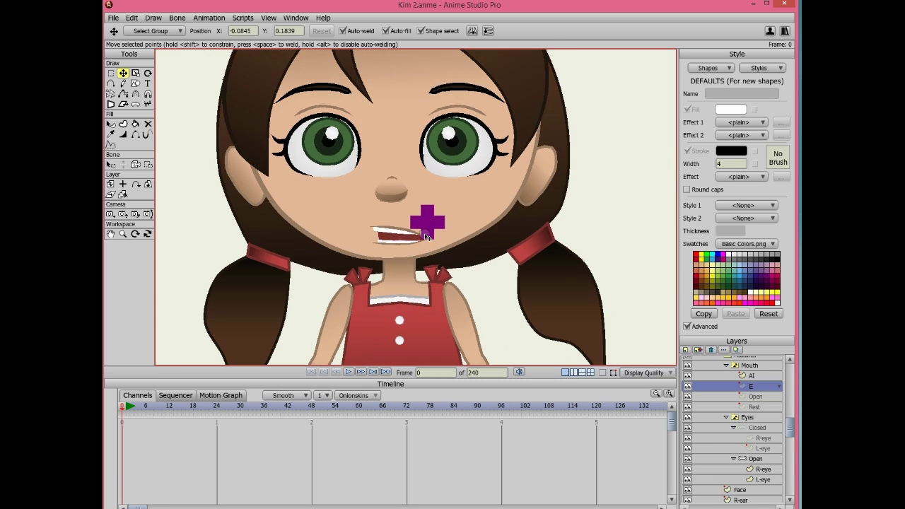
# - Raise the tongue's top point slightly so more of it shows above the lower teeth
pyautogui.scroll(5, 435, 239)
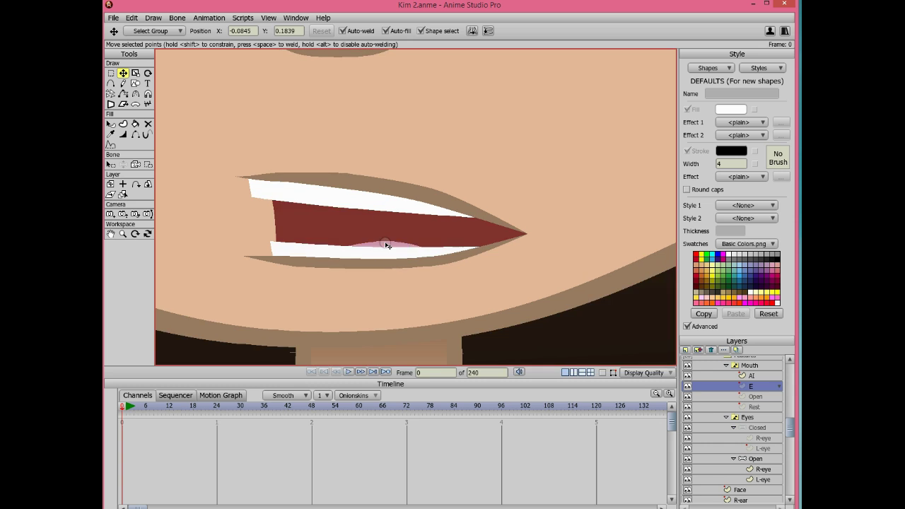
pyautogui.click(385, 240)
pyautogui.scroll(-5, 415, 228)
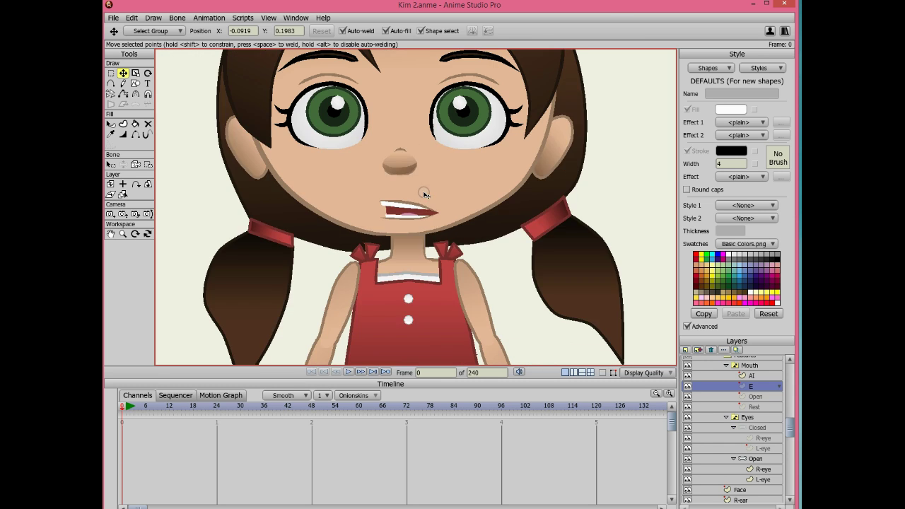
# - Change the start color of the tongue style's gradient to the warmer pink EAB2B3
pyautogui.click(762, 68)
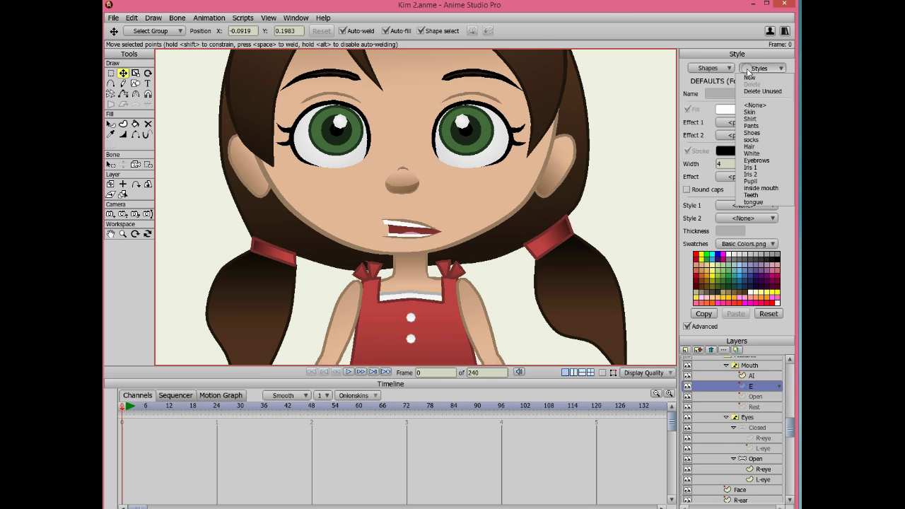
pyautogui.click(761, 203)
pyautogui.click(781, 123)
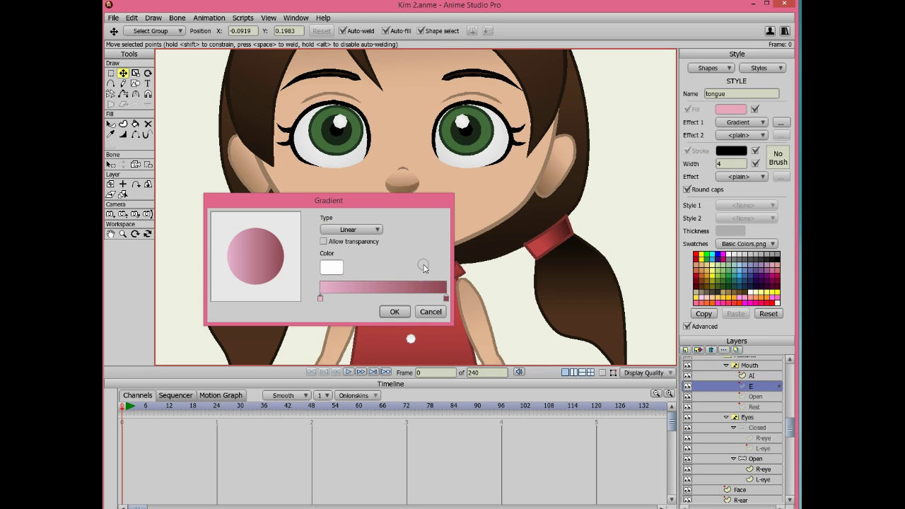
pyautogui.doubleClick(322, 298)
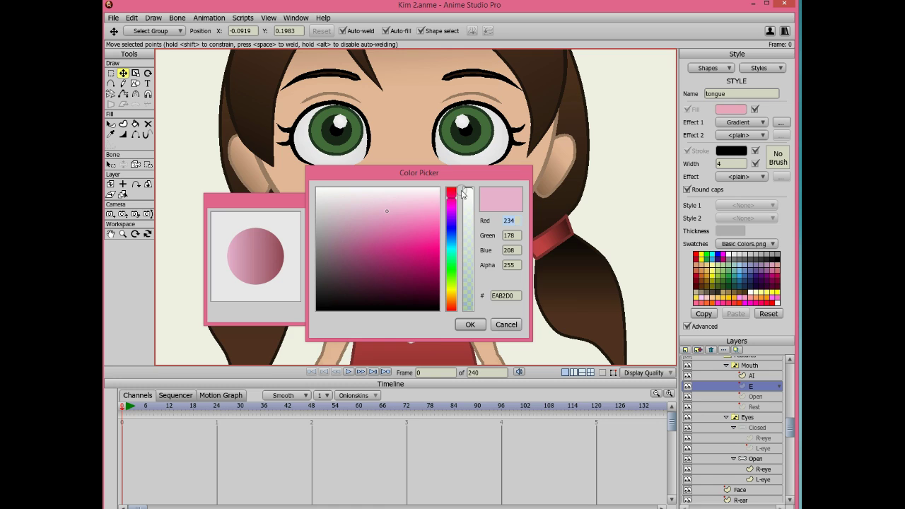
pyautogui.moveTo(451, 192); pyautogui.dragTo(451, 187)
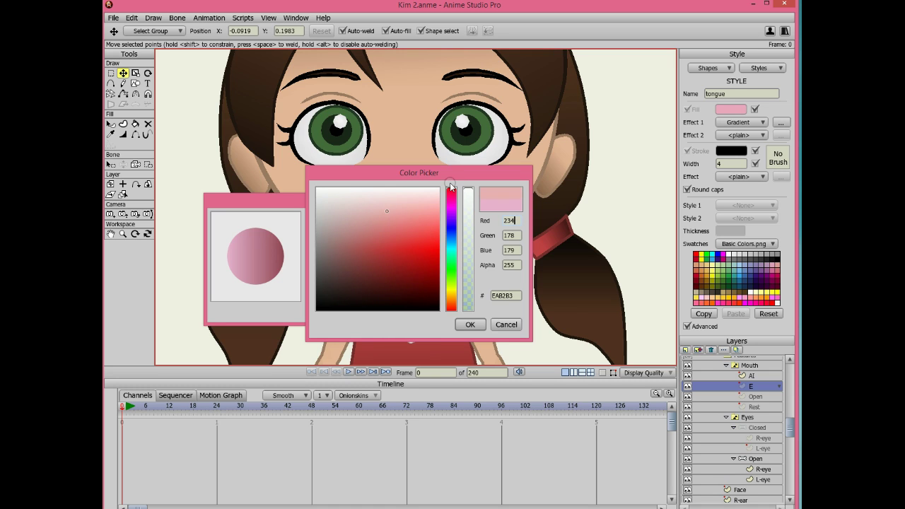
pyautogui.click(469, 324)
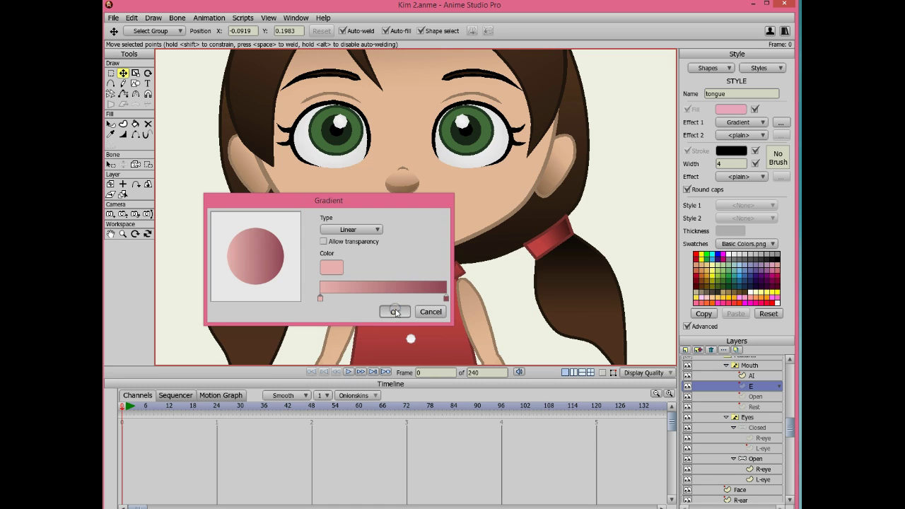
pyautogui.click(423, 309)
# - Change the end color of the tongue style's gradient to the lighter red B4565F
pyautogui.scroll(4, 416, 299)
pyautogui.scroll(-3, 415, 295)
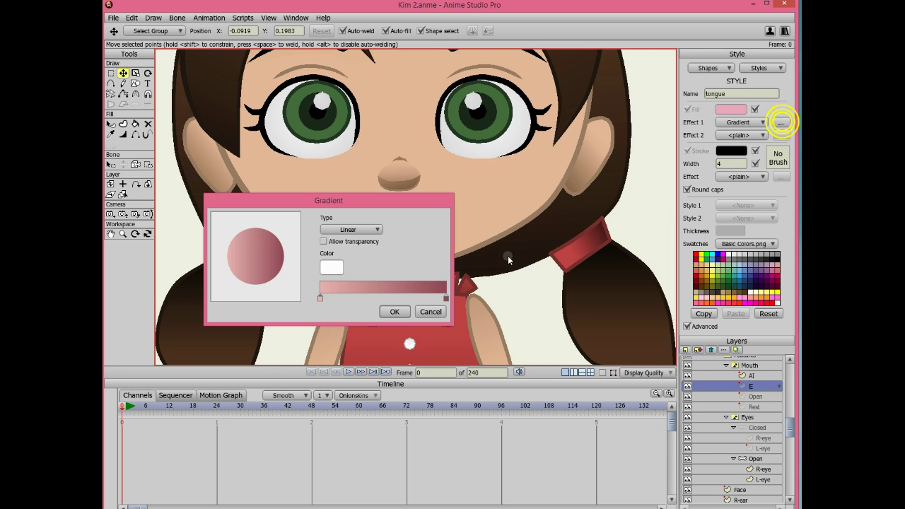
pyautogui.click(445, 299)
pyautogui.doubleClick(443, 298)
pyautogui.click(363, 262)
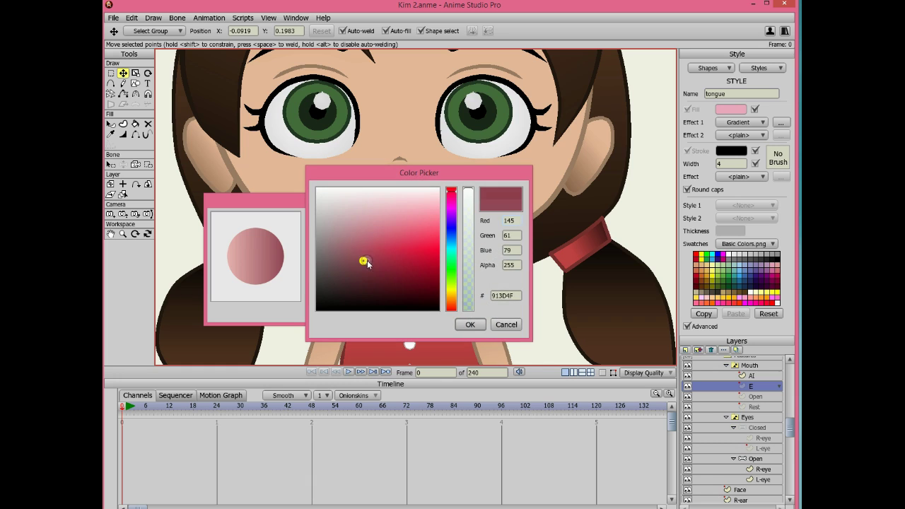
pyautogui.moveTo(371, 260); pyautogui.dragTo(363, 246)
pyautogui.click(453, 191)
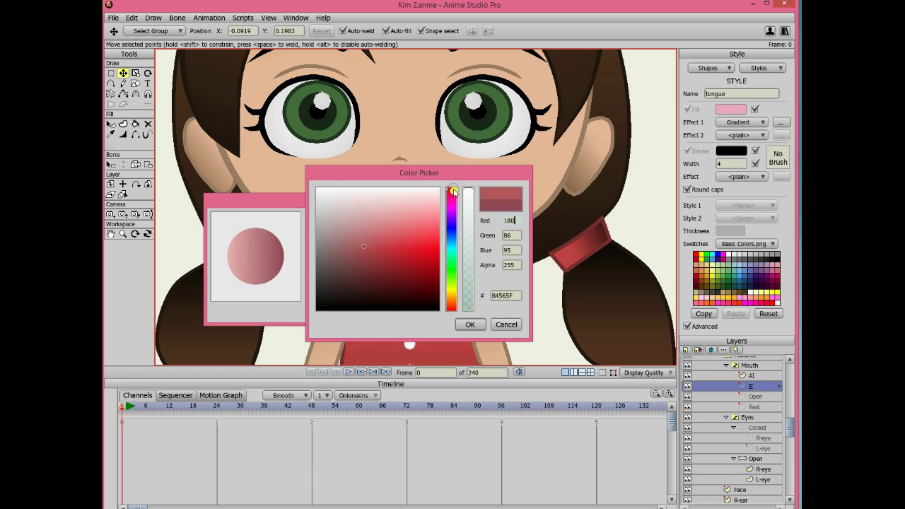
pyautogui.click(472, 327)
pyautogui.click(401, 312)
pyautogui.scroll(-3, 400, 269)
pyautogui.scroll(6, 398, 265)
# - Save the character project file
pyautogui.click(116, 18)
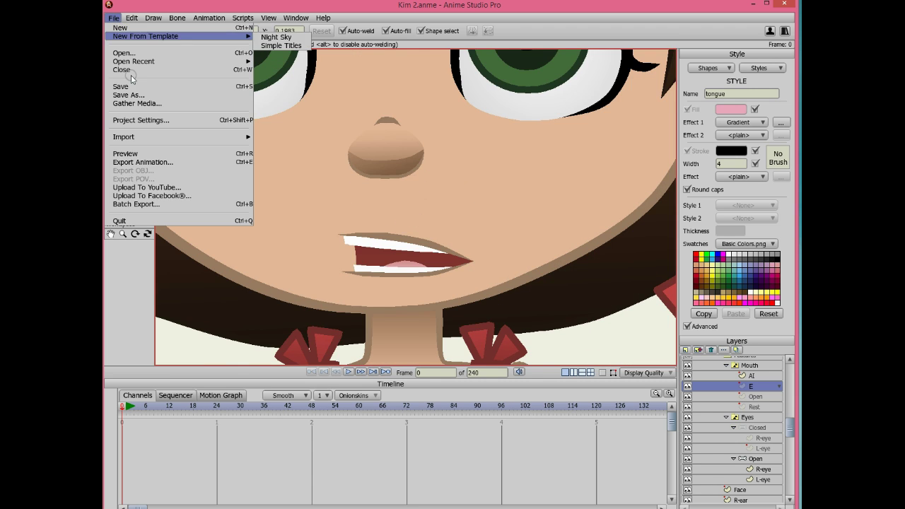
pyautogui.click(134, 88)
pyautogui.scroll(-2, 456, 255)
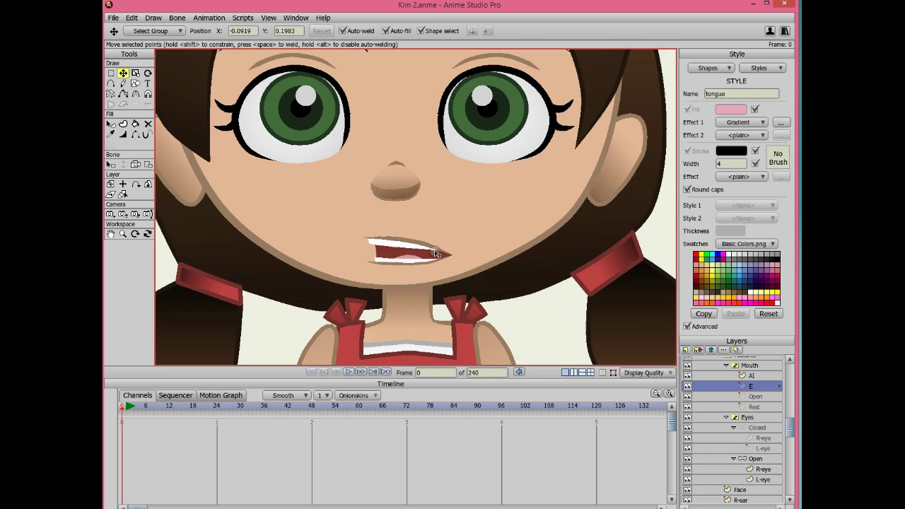
# - Show the construction curves and lower the middle point of the E mouth's upper lip very slightly
pyautogui.scroll(4, 429, 265)
pyautogui.click(603, 373)
pyautogui.moveTo(571, 346); pyautogui.dragTo(574, 332)
pyautogui.click(435, 274)
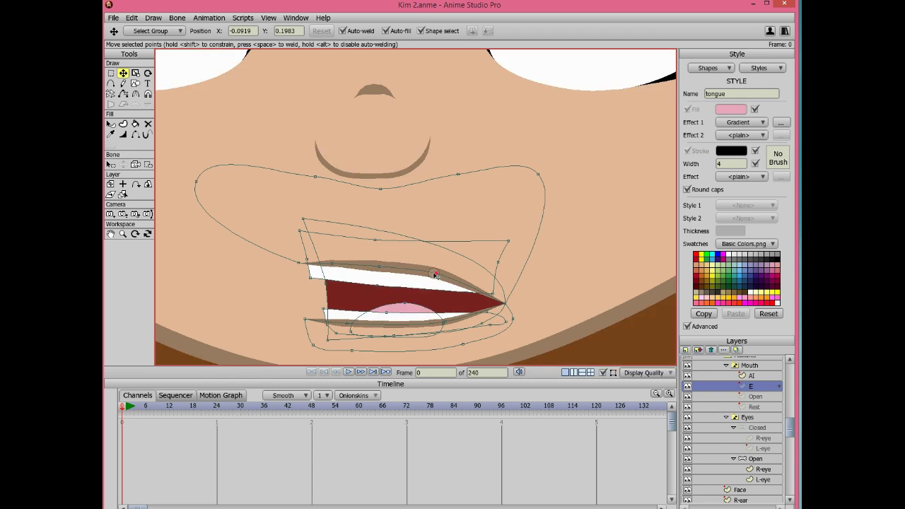
pyautogui.click(380, 264)
pyautogui.click(384, 262)
pyautogui.moveTo(378, 264); pyautogui.dragTo(377, 267)
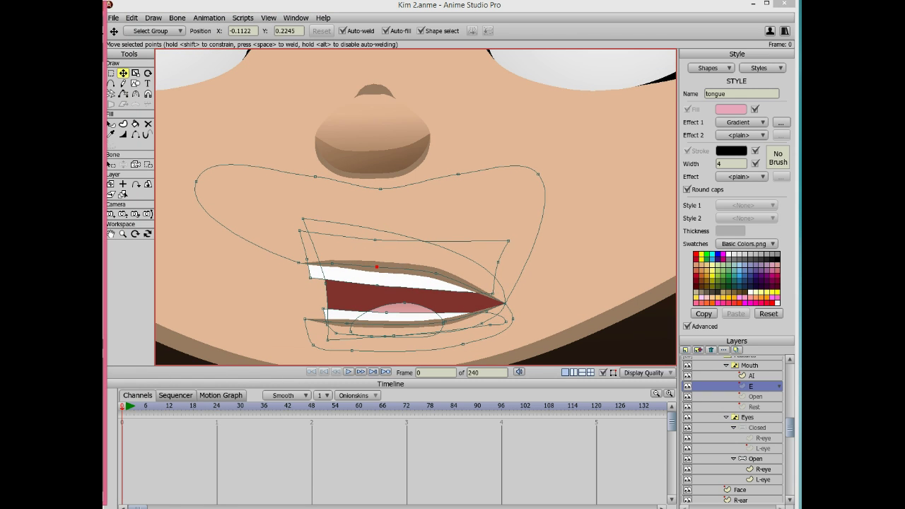
pyautogui.click(761, 389)
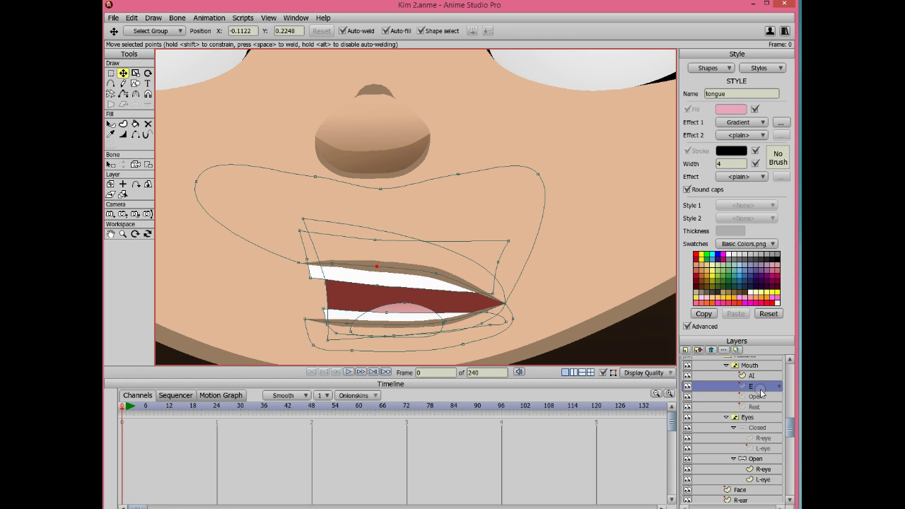
pyautogui.click(699, 350)
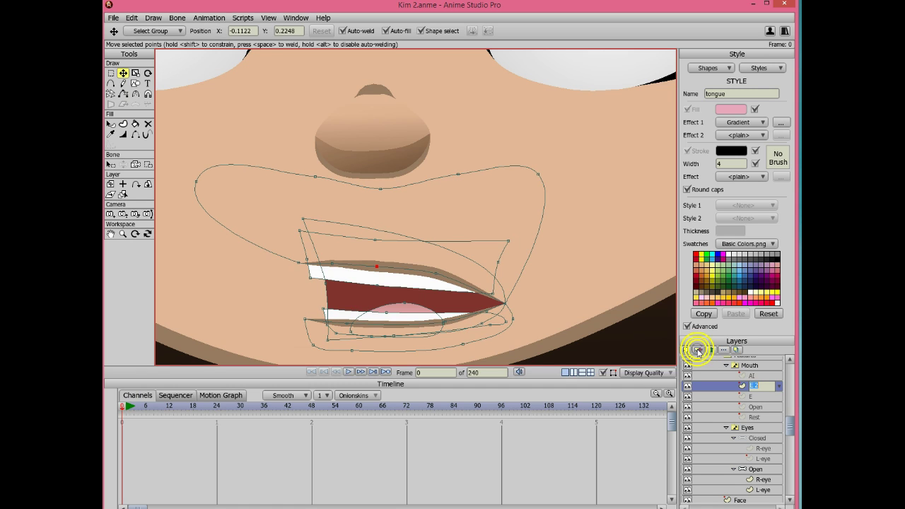
pyautogui.click(712, 350)
# - Duplicate the AI mouth layer, name the copy L, and place it below the E layer
pyautogui.click(750, 376)
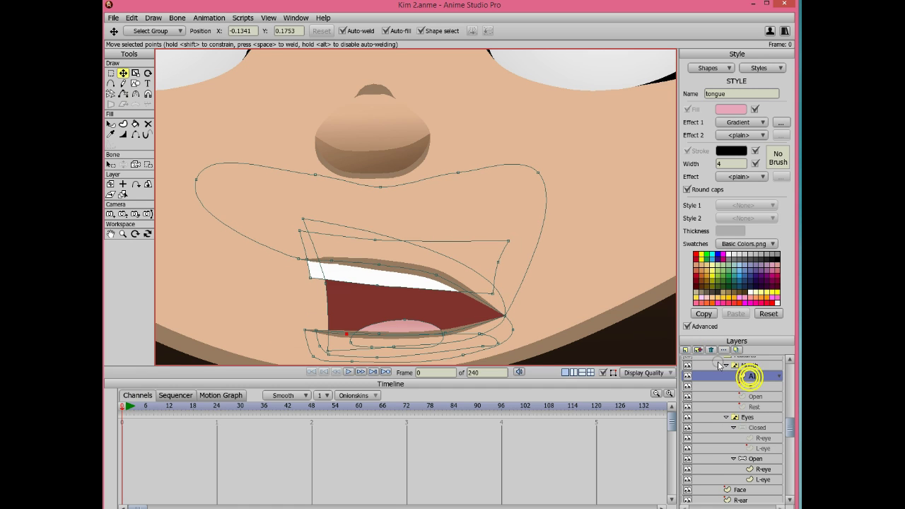
pyautogui.click(698, 350)
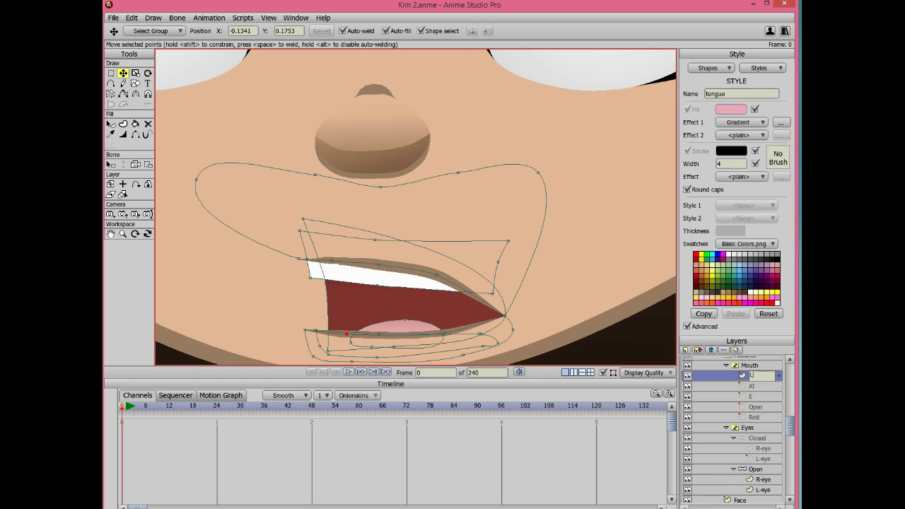
pyautogui.moveTo(752, 377); pyautogui.dragTo(757, 401)
# - Raise the right corner points of the L mouth to narrow the opening
pyautogui.moveTo(486, 251); pyautogui.dragTo(485, 162)
pyautogui.scroll(2, 450, 224)
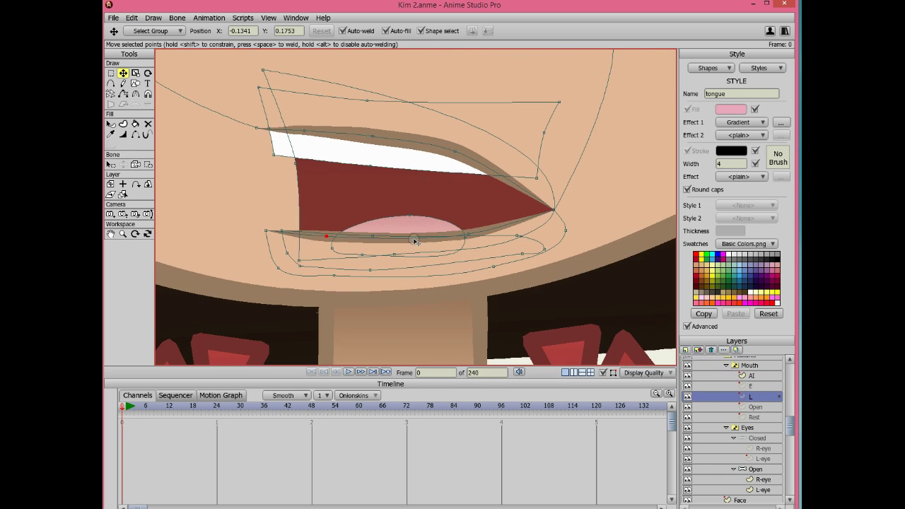
pyautogui.moveTo(414, 240)
pyautogui.mouseDown()
pyautogui.moveTo(433, 332)
pyautogui.moveTo(461, 330)
pyautogui.moveTo(464, 313)
pyautogui.mouseUp()
pyautogui.click(156, 32)
pyautogui.click(188, 68)
pyautogui.moveTo(574, 305); pyautogui.dragTo(579, 279)
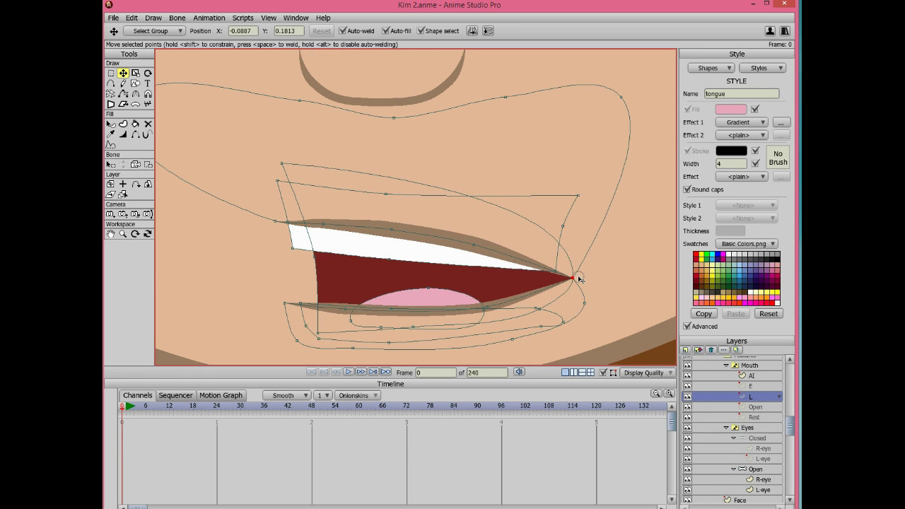
# - Move the tongue's top point up and left to the upper teeth and add curve points to shape a lifted tongue
pyautogui.moveTo(430, 290); pyautogui.dragTo(365, 218)
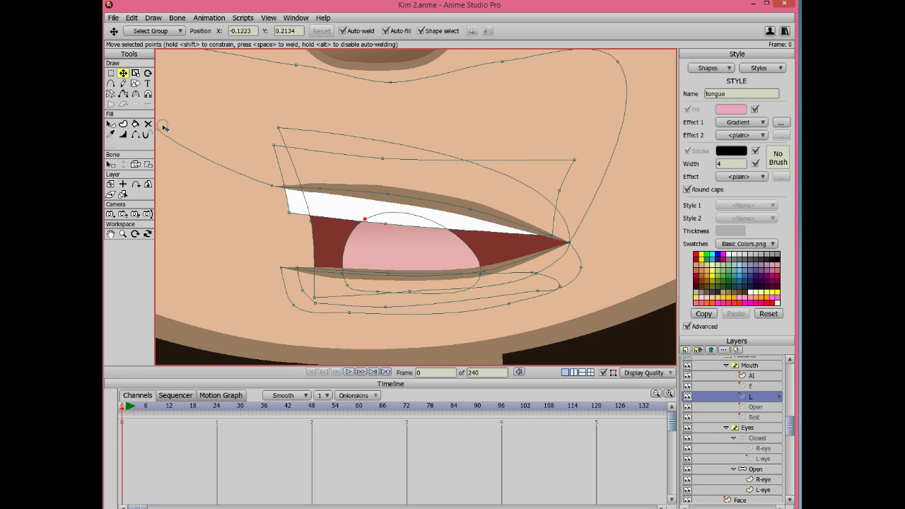
pyautogui.click(110, 84)
pyautogui.moveTo(454, 235); pyautogui.dragTo(427, 245)
pyautogui.click(337, 252)
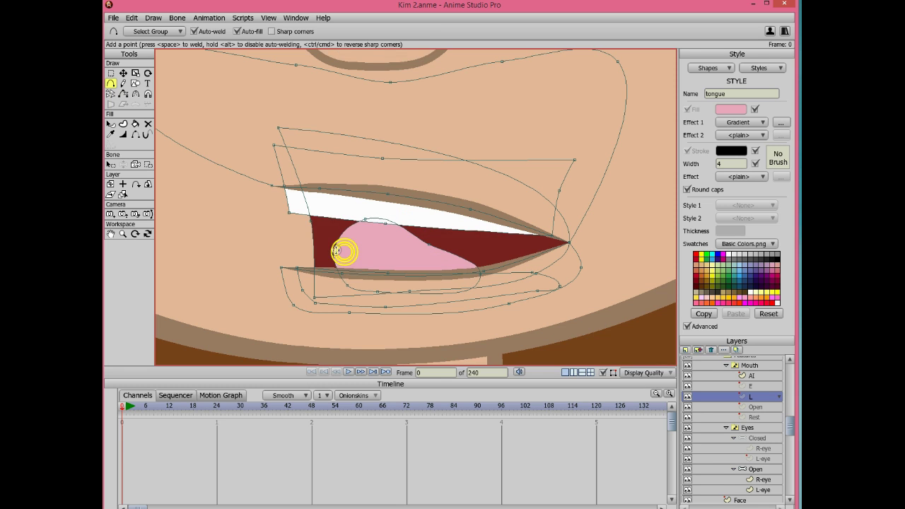
pyautogui.moveTo(336, 263); pyautogui.dragTo(336, 267)
pyautogui.press('t')
pyautogui.click(348, 275)
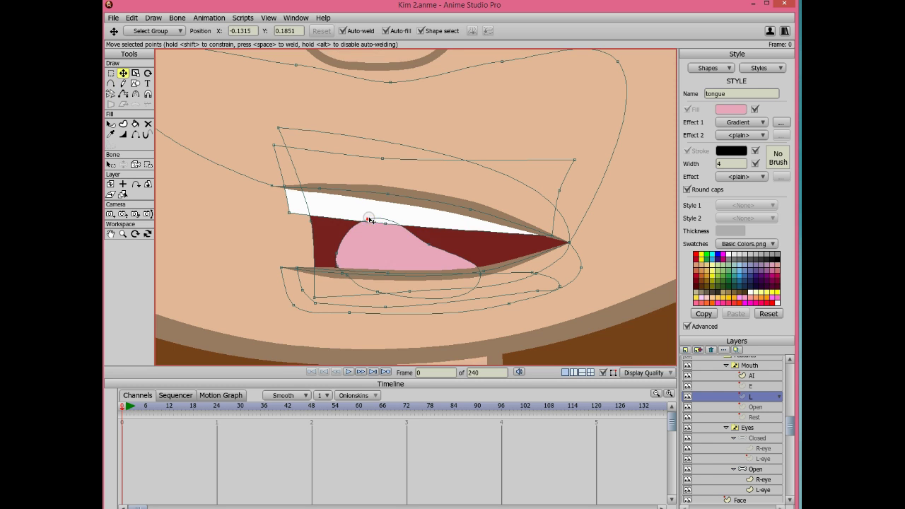
pyautogui.click(479, 277)
pyautogui.scroll(-1, 418, 246)
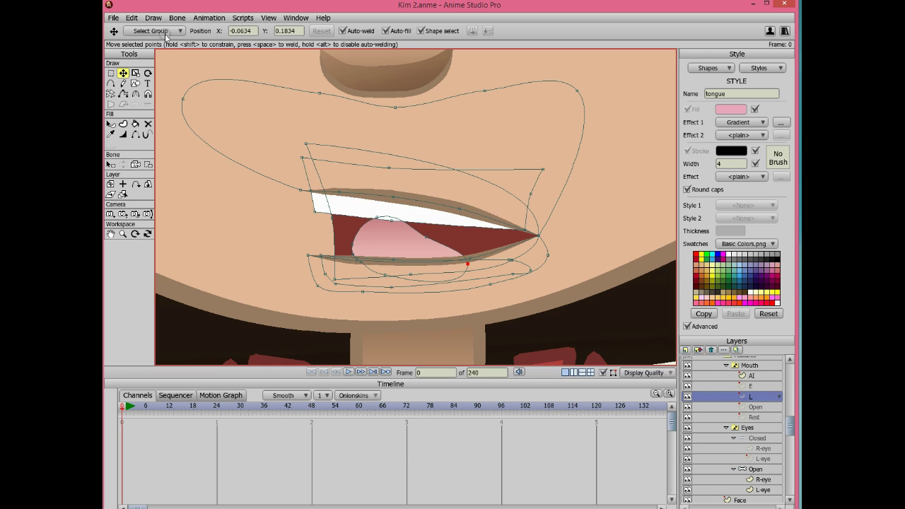
# - Raise all lower lip and tongue base points together, and nudge the middle of the upper teeth's lower edge up
pyautogui.press('g')
pyautogui.moveTo(302, 249); pyautogui.dragTo(568, 332)
pyautogui.press('t')
pyautogui.moveTo(427, 292); pyautogui.dragTo(429, 283)
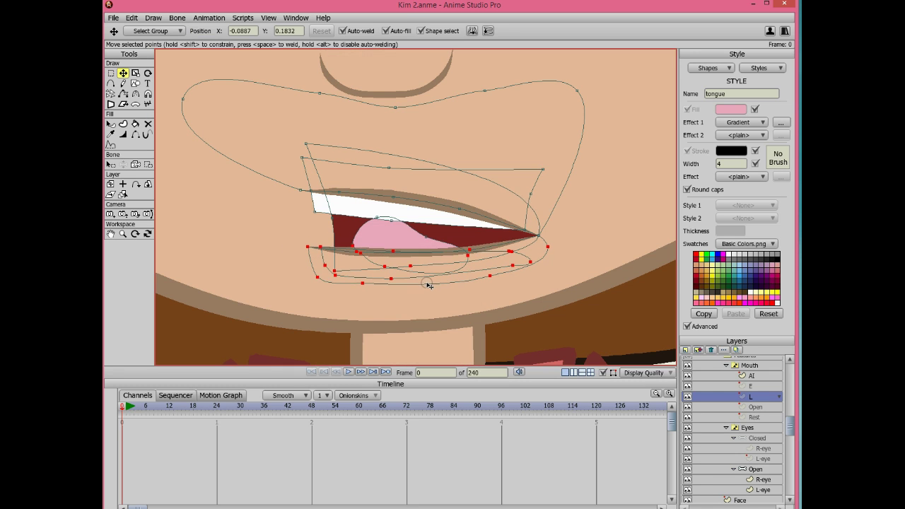
pyautogui.click(392, 218)
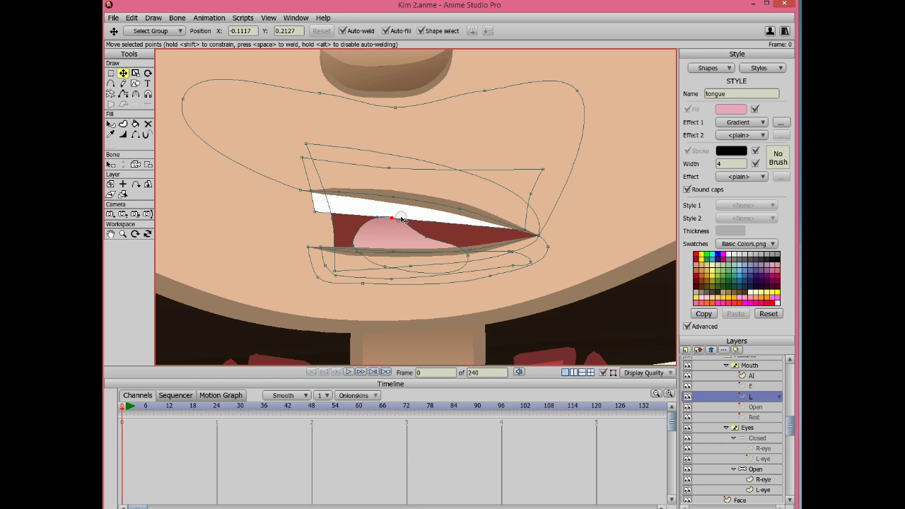
pyautogui.scroll(-5, 511, 298)
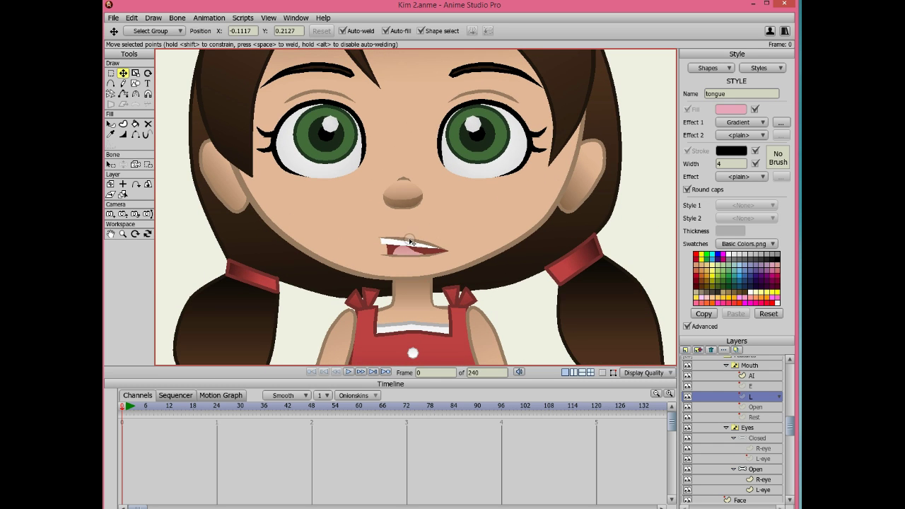
# - Compare the Rest, Open and L mouths and select the small crease under the Rest mouth's lower lip
pyautogui.click(754, 418)
pyautogui.click(755, 408)
pyautogui.click(762, 397)
pyautogui.click(762, 419)
pyautogui.scroll(3, 525, 282)
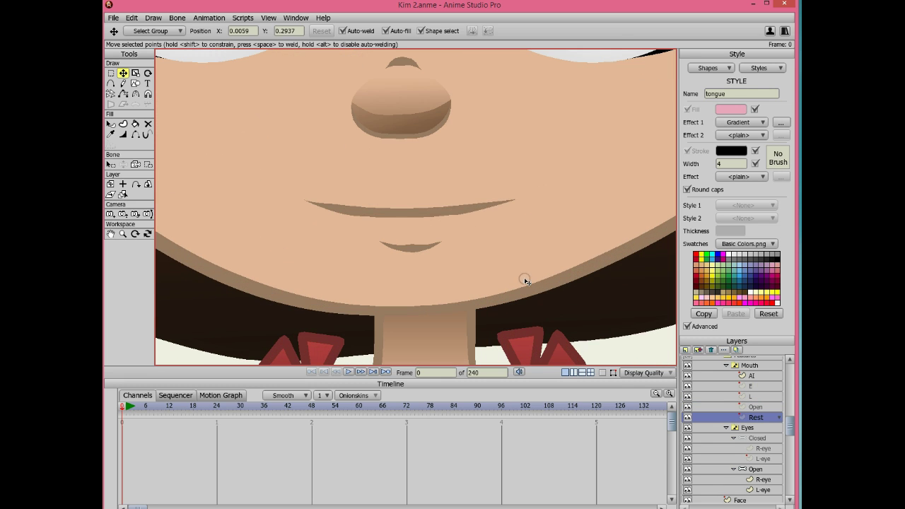
pyautogui.click(602, 373)
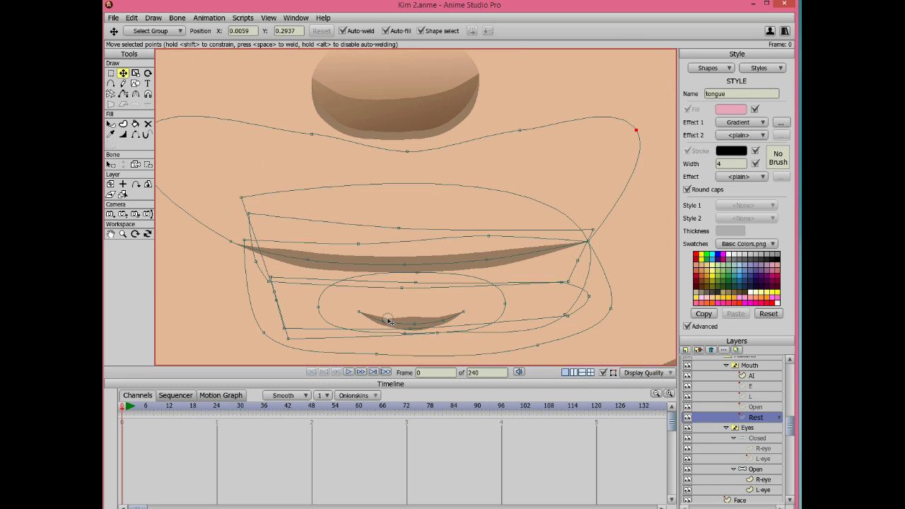
pyautogui.click(399, 321)
pyautogui.click(760, 396)
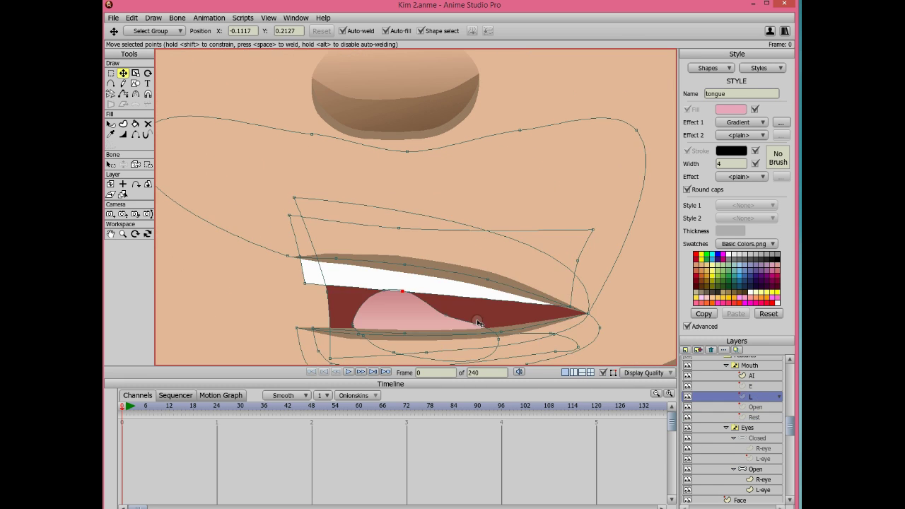
pyautogui.scroll(-3, 441, 271)
pyautogui.click(757, 417)
pyautogui.click(752, 396)
pyautogui.click(756, 418)
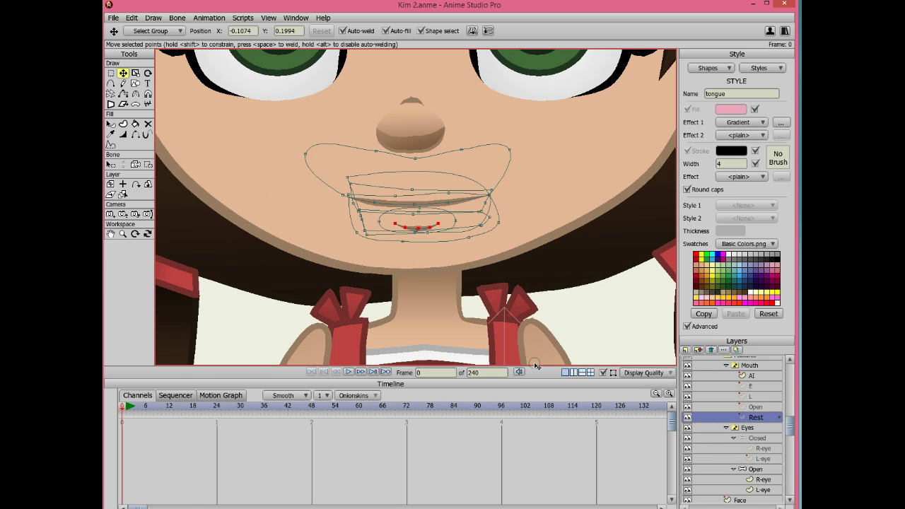
# - Switch to the other character file, examine its Emo phoneme mouth layers as a reference, and return to Kim 2
pyautogui.hotkey('alt', 'Tab')
pyautogui.click(181, 476)
pyautogui.click(185, 405)
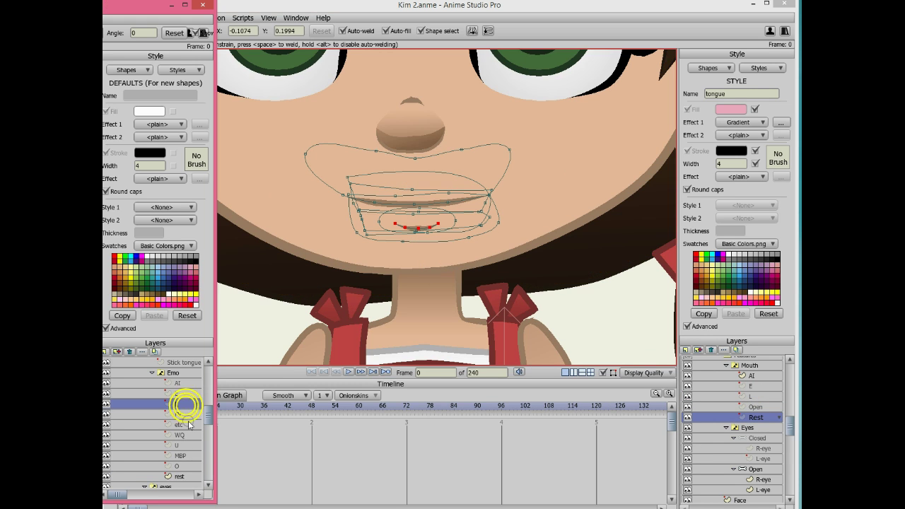
pyautogui.click(181, 478)
pyautogui.click(182, 404)
pyautogui.click(182, 394)
pyautogui.click(183, 383)
pyautogui.click(185, 406)
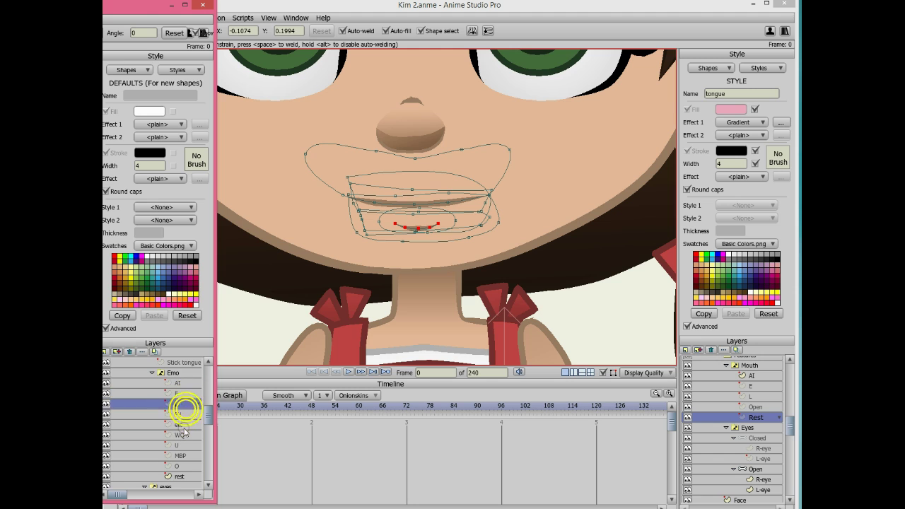
pyautogui.click(184, 446)
pyautogui.click(185, 456)
pyautogui.click(187, 467)
pyautogui.click(187, 454)
pyautogui.click(242, 11)
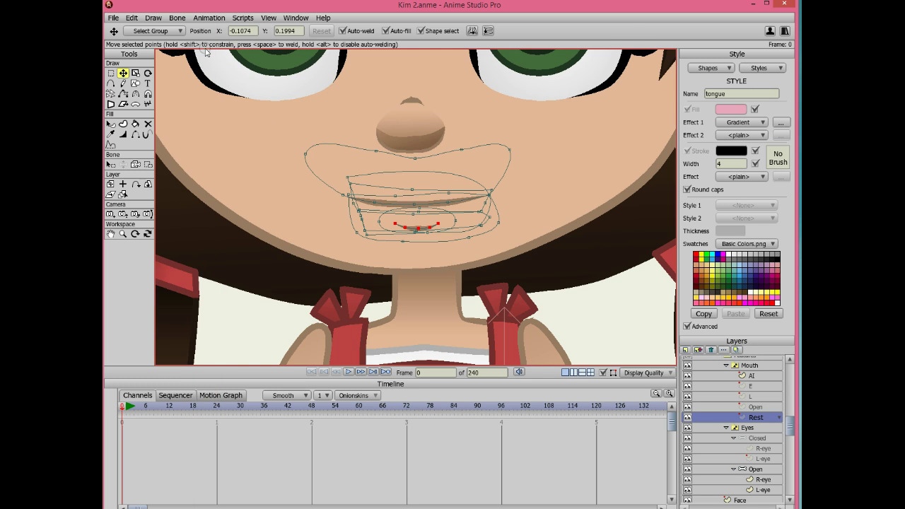
# - Paste the crease into the L mouth layer and move it below the lower lip
pyautogui.scroll(4, 458, 151)
pyautogui.click(752, 397)
pyautogui.scroll(-2, 448, 288)
pyautogui.hotkey('ctrl', 'v')
pyautogui.moveTo(387, 189); pyautogui.dragTo(376, 237)
pyautogui.scroll(3, 401, 233)
# - Thin the pasted crease's stroke at its individual points with the Line Width tool
pyautogui.press('s')
pyautogui.scroll(4, 366, 255)
pyautogui.click(123, 135)
pyautogui.click(352, 276)
pyautogui.moveTo(348, 273); pyautogui.dragTo(344, 276)
pyautogui.moveTo(403, 270); pyautogui.dragTo(402, 274)
pyautogui.moveTo(284, 271); pyautogui.dragTo(280, 272)
pyautogui.moveTo(346, 275); pyautogui.dragTo(343, 276)
pyautogui.scroll(-4, 347, 276)
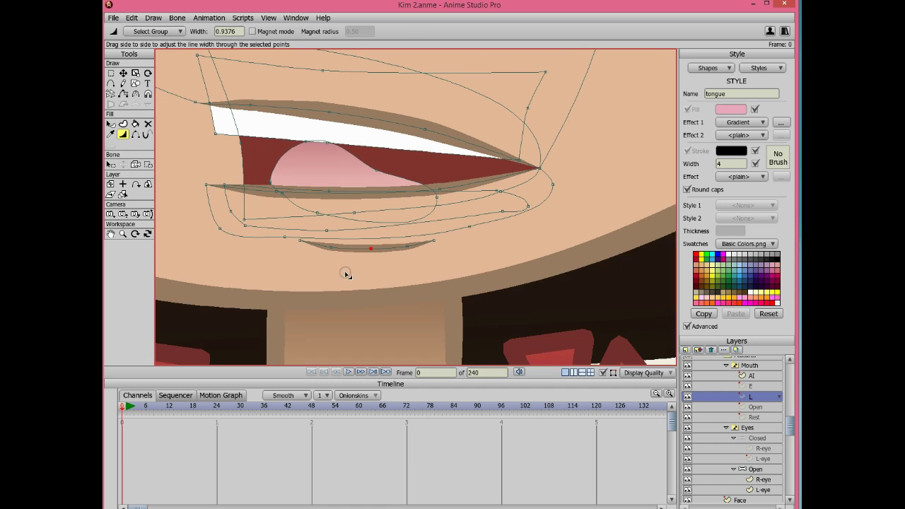
# - Select the L mouth's crease and move it slightly up toward the lower lip, to about Y 0.175
pyautogui.press('g')
pyautogui.click(362, 249)
pyautogui.scroll(-4, 406, 276)
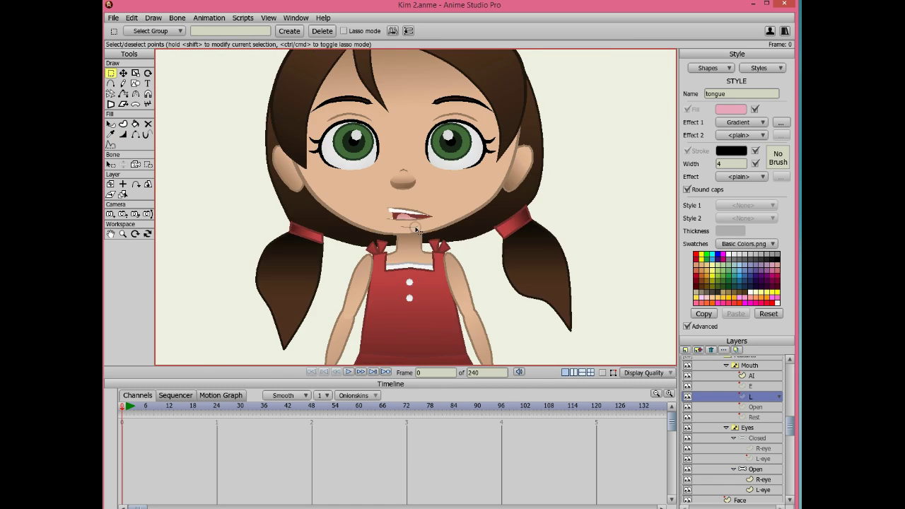
pyautogui.scroll(2, 404, 278)
pyautogui.press('t')
pyautogui.moveTo(403, 272); pyautogui.dragTo(402, 270)
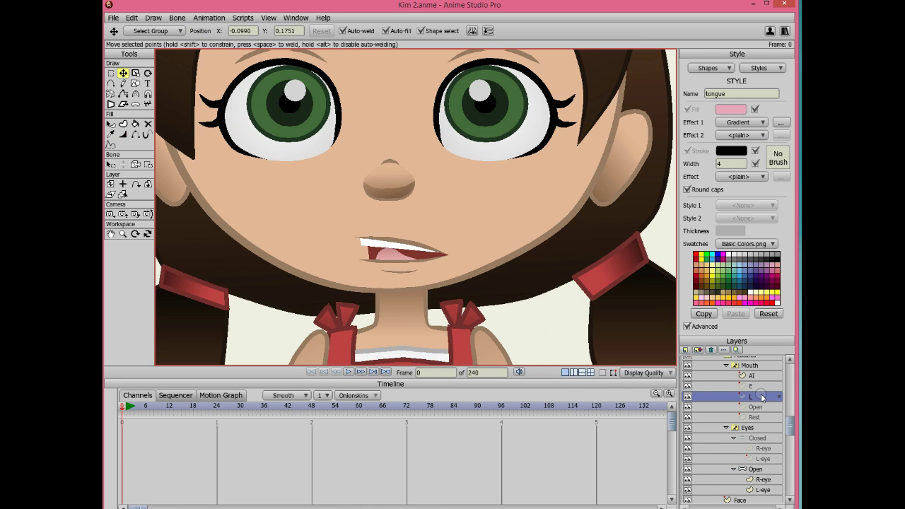
# - Paste the crease under the E mouth at about Y 0.165 and compare it with the AI and L mouths
pyautogui.click(755, 387)
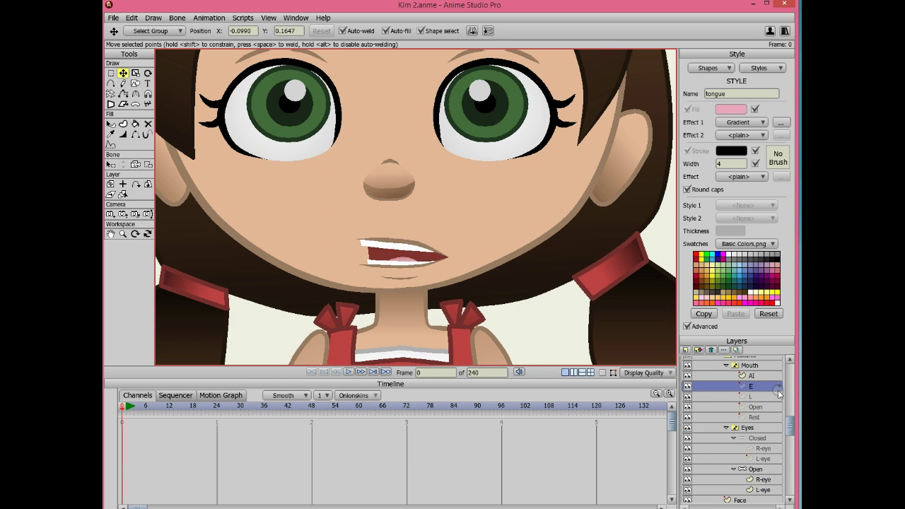
pyautogui.click(757, 378)
pyautogui.click(759, 387)
pyautogui.click(762, 397)
pyautogui.click(764, 388)
pyautogui.click(756, 376)
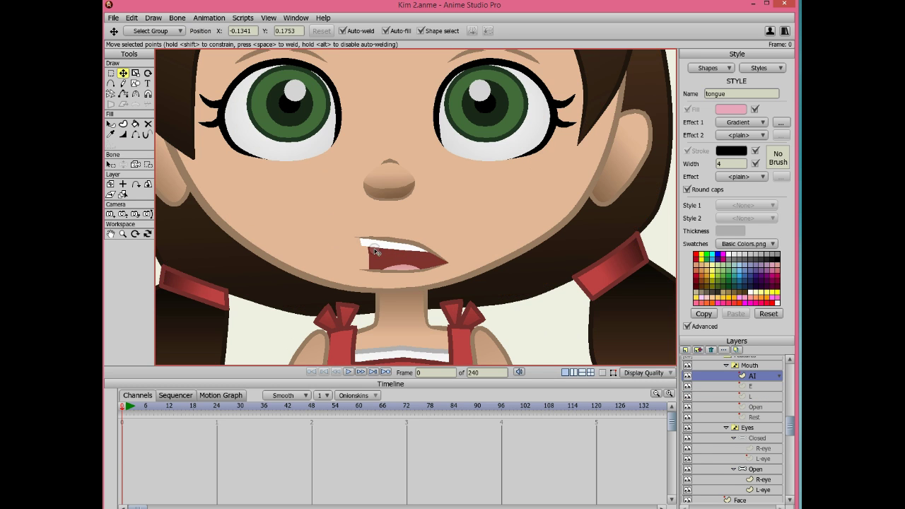
# - Place the crease under the AI mouth's lower lip at about Y 0.158 and hide the construction curves
pyautogui.click(399, 278)
pyautogui.scroll(5, 410, 281)
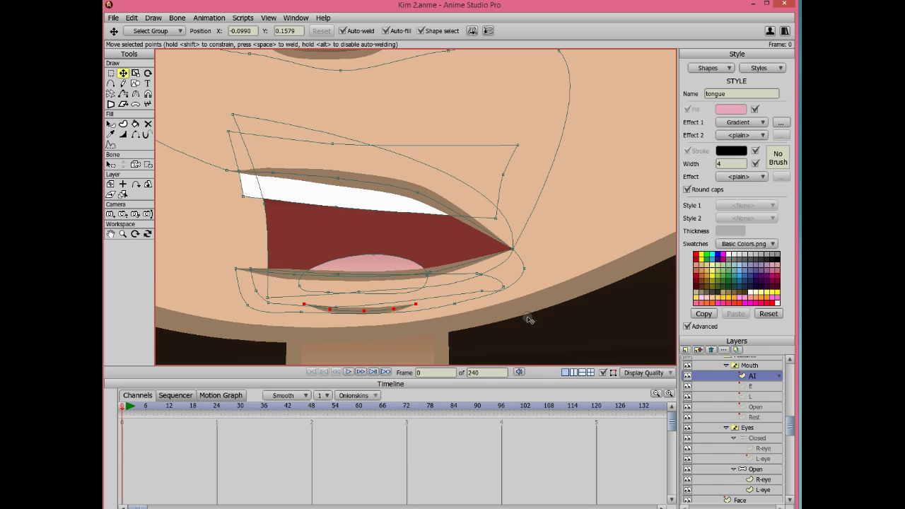
pyautogui.scroll(-3, 530, 317)
pyautogui.click(602, 373)
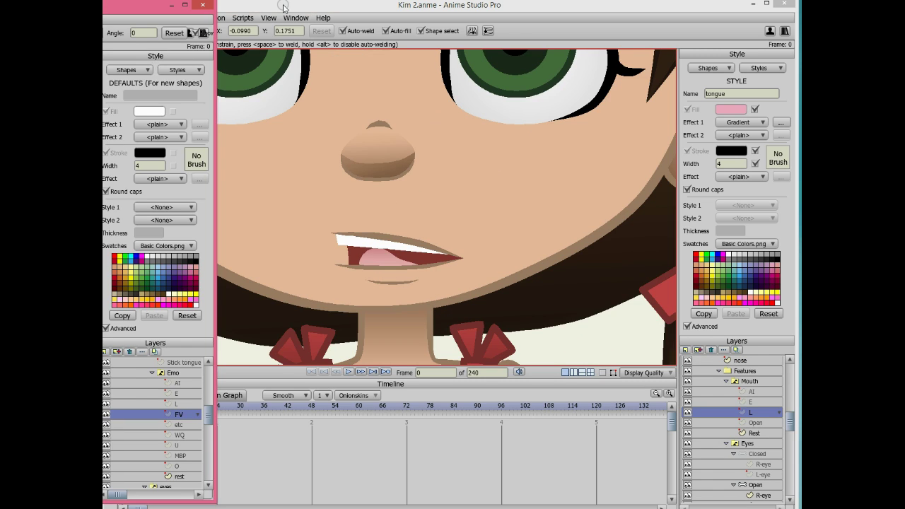
pyautogui.click(273, 6)
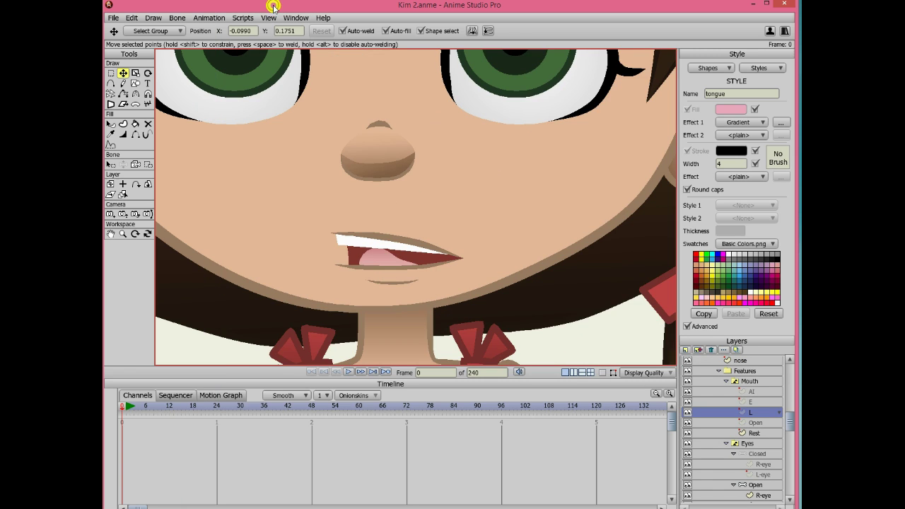
# - Duplicate the L mouth layer and name the copy FV
pyautogui.click(698, 350)
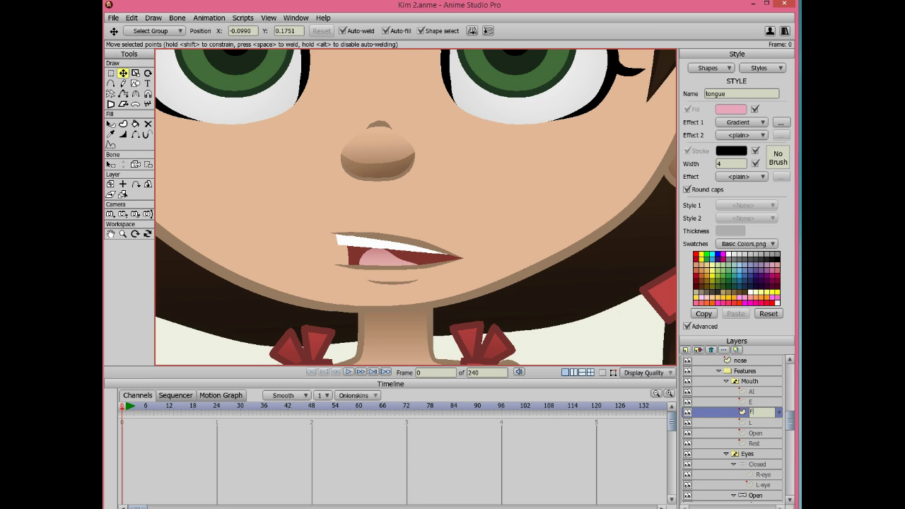
pyautogui.press('Return')
pyautogui.scroll(3, 464, 312)
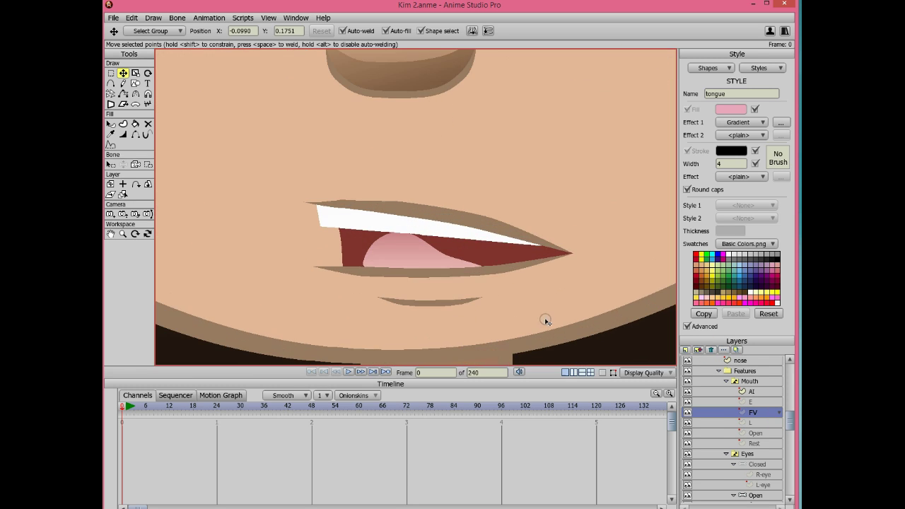
# - Show the construction curves and delete the tongue shape from the FV mouth
pyautogui.click(604, 373)
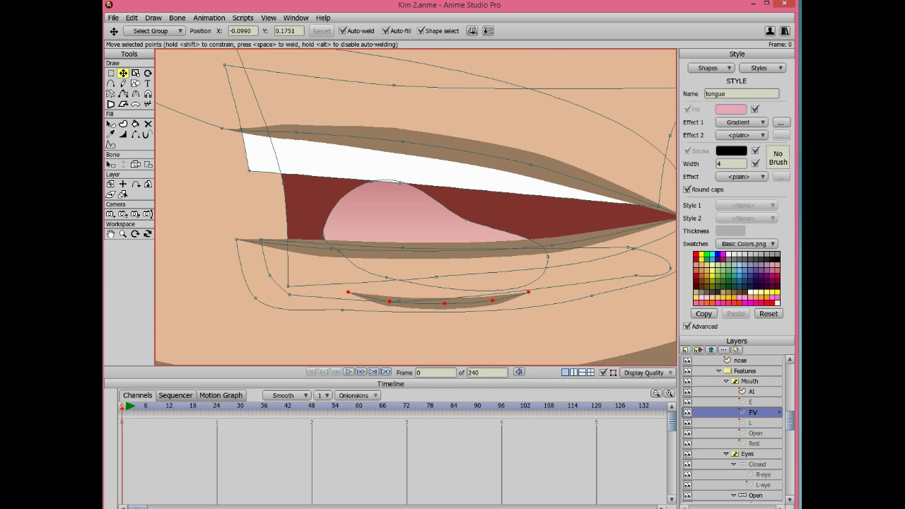
pyautogui.click(329, 237)
pyautogui.scroll(-3, 311, 244)
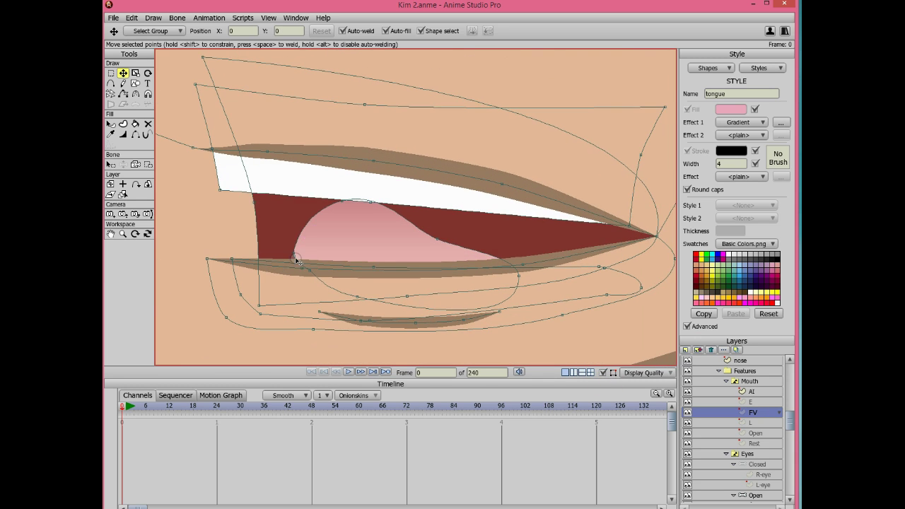
pyautogui.click(398, 225)
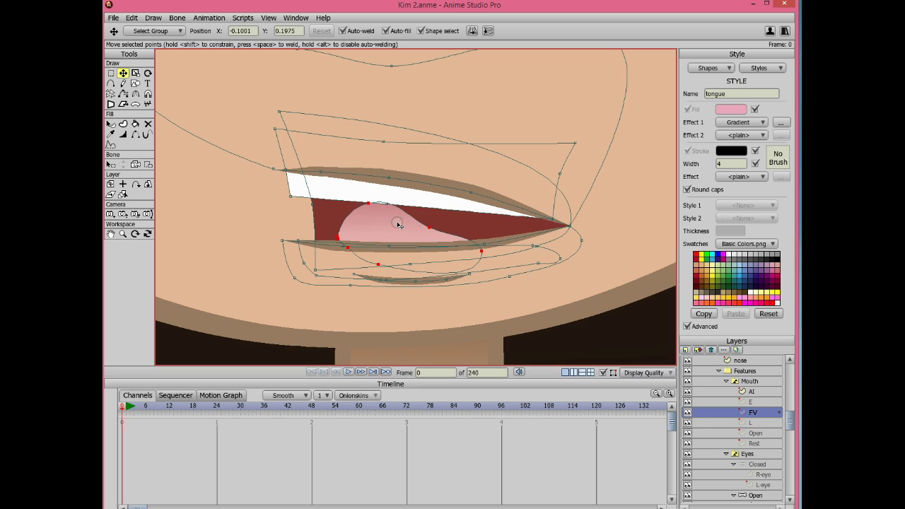
pyautogui.press('Delete')
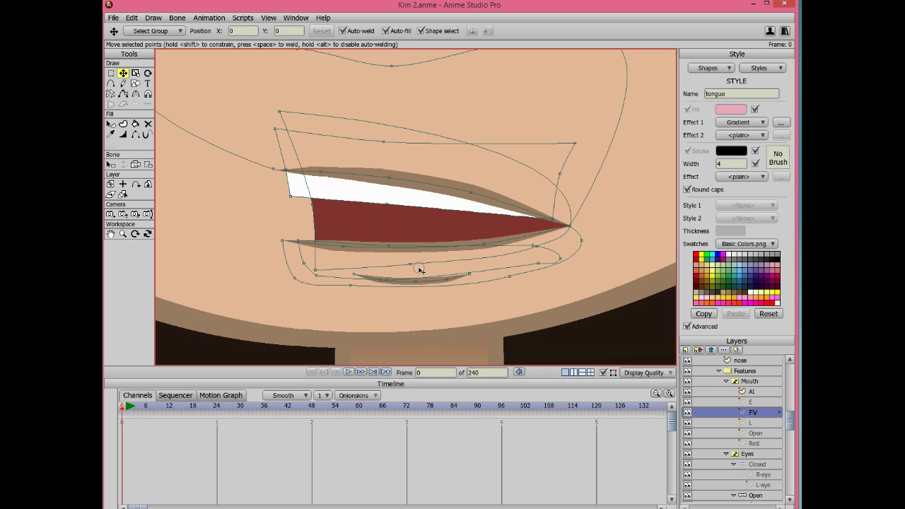
pyautogui.moveTo(402, 248); pyautogui.dragTo(401, 232)
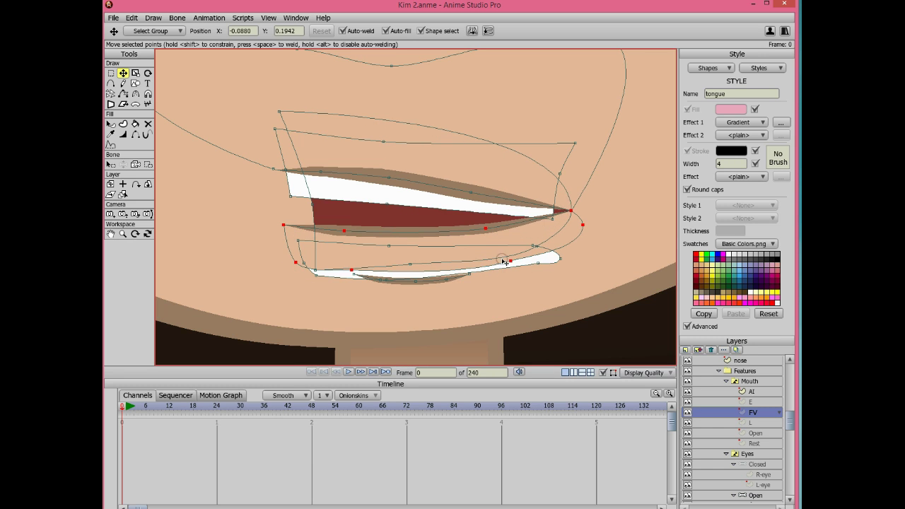
pyautogui.click(507, 247)
pyautogui.hotkey('ctrl', 'z')
pyautogui.moveTo(497, 253); pyautogui.dragTo(527, 221)
pyautogui.hotkey('ctrl', 'z')
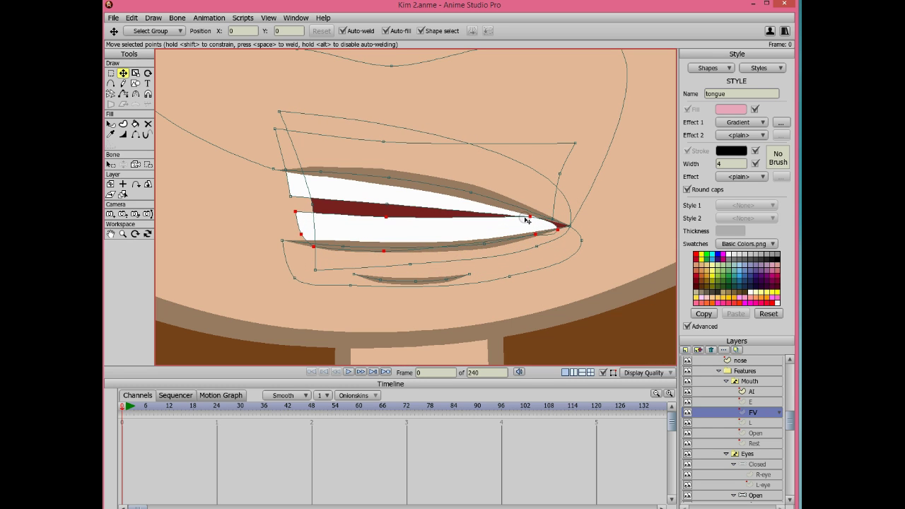
# - Raise the FV mouth's bottom teeth, then select them with the bottom lip and inside mouth and move them all up to about Y 0.1865
pyautogui.click(304, 245)
pyautogui.moveTo(356, 232)
pyautogui.mouseDown()
pyautogui.moveTo(349, 217)
pyautogui.moveTo(351, 246)
pyautogui.mouseUp()
pyautogui.click(170, 33)
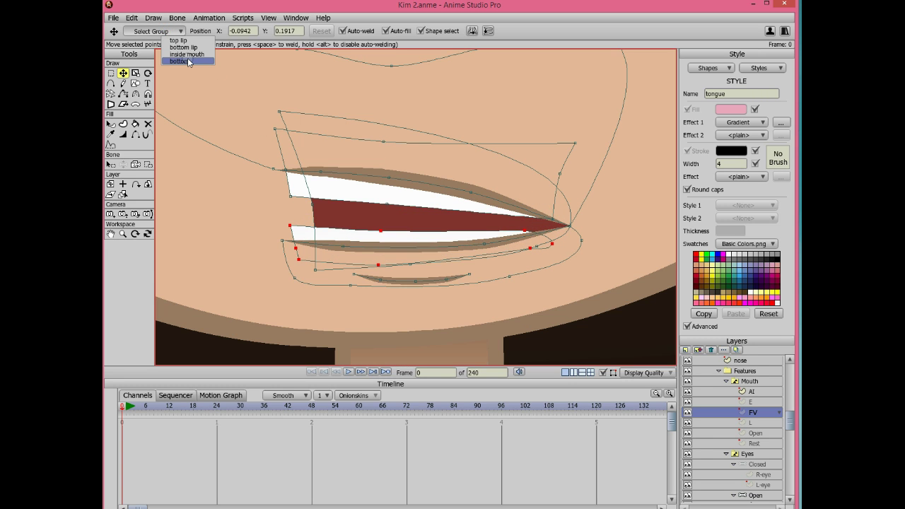
pyautogui.click(186, 61)
pyautogui.press('g')
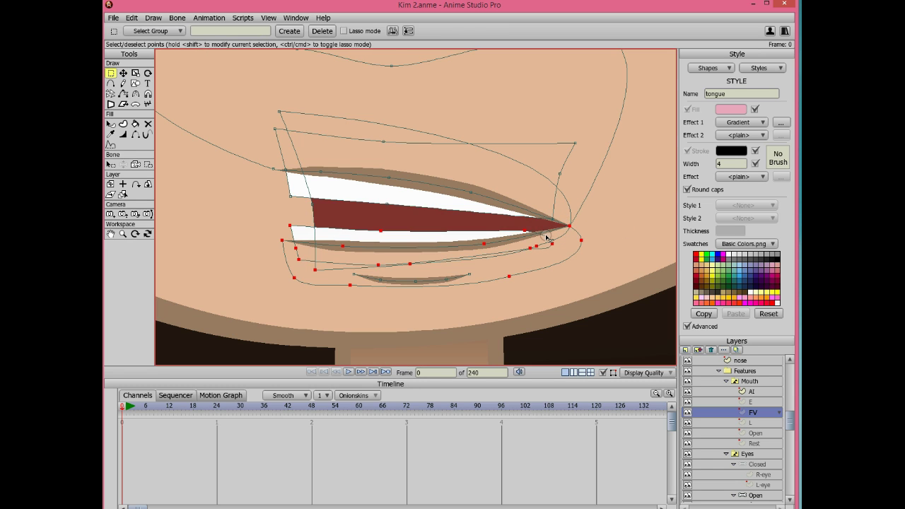
pyautogui.press('t')
pyautogui.moveTo(516, 233); pyautogui.dragTo(521, 217)
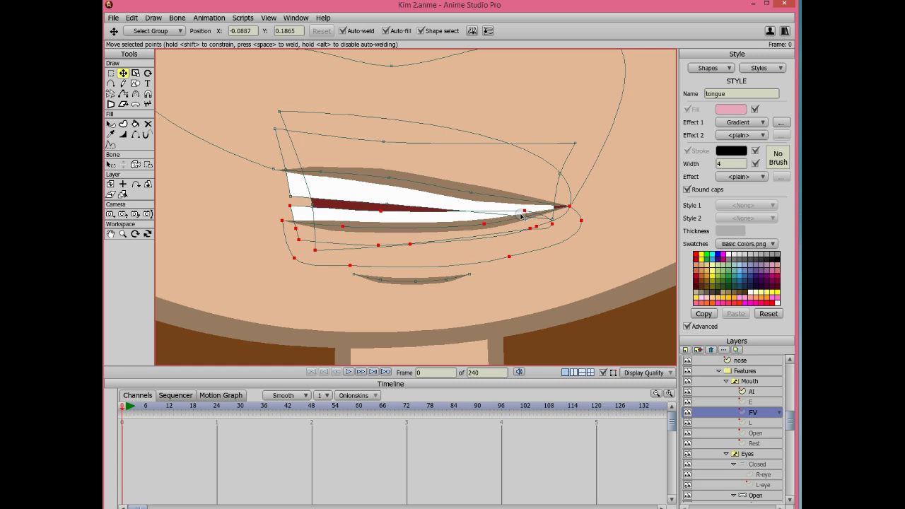
# - Lower the FV mouth's pointed corner to about X -0.0185, Y 0.2028 and pull the lower lip's inner points down into a smooth curve
pyautogui.press('Return')
pyautogui.moveTo(574, 206); pyautogui.dragTo(571, 223)
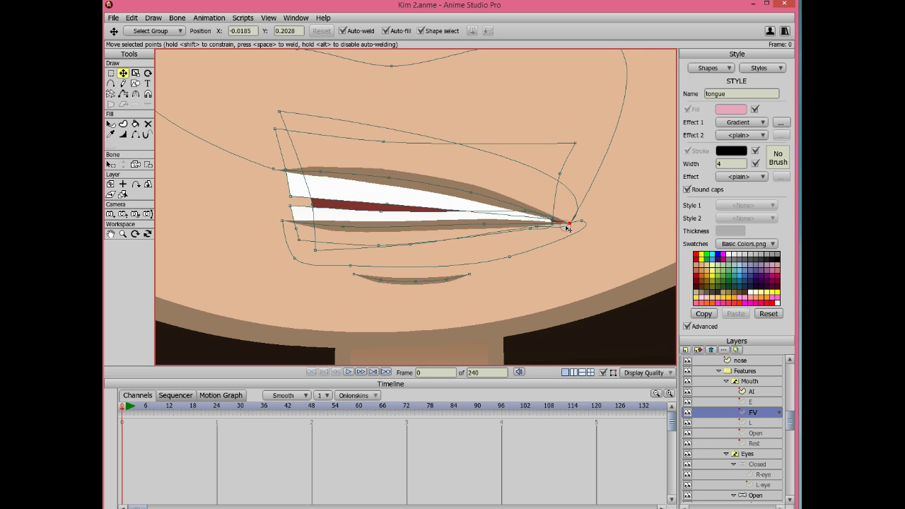
pyautogui.moveTo(486, 225); pyautogui.dragTo(481, 232)
pyautogui.moveTo(343, 226); pyautogui.dragTo(334, 231)
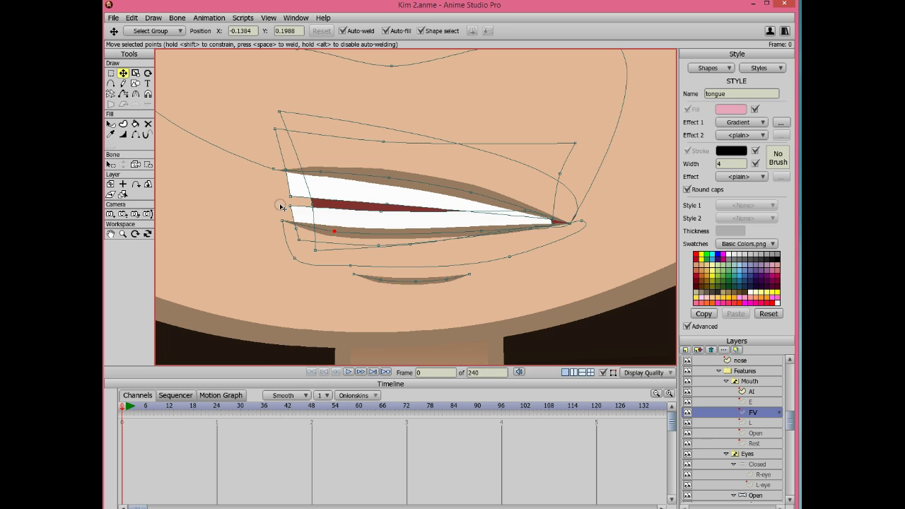
# - Close the gap between the FV mouth's teeth by raising the bottom teeth and extending their end point to about X -0.0194, Y 0.2051
pyautogui.moveTo(290, 197); pyautogui.dragTo(293, 200)
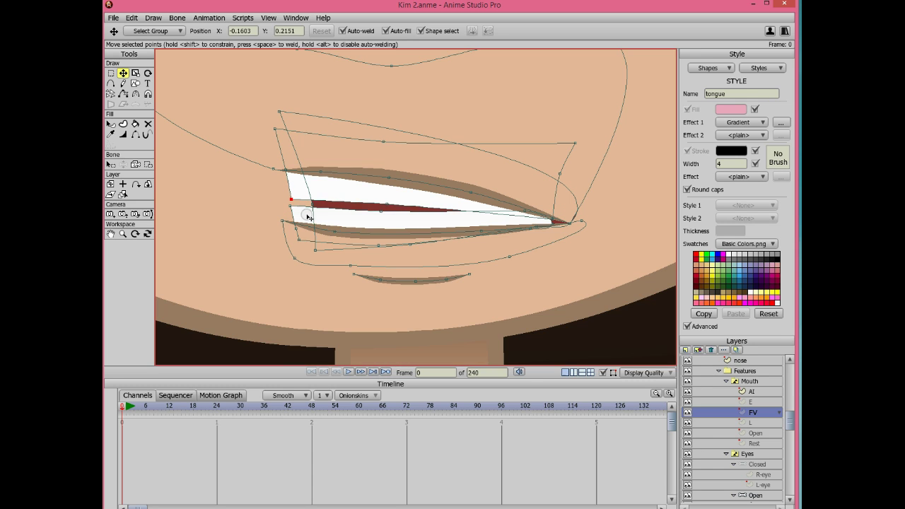
pyautogui.moveTo(347, 215); pyautogui.dragTo(355, 206)
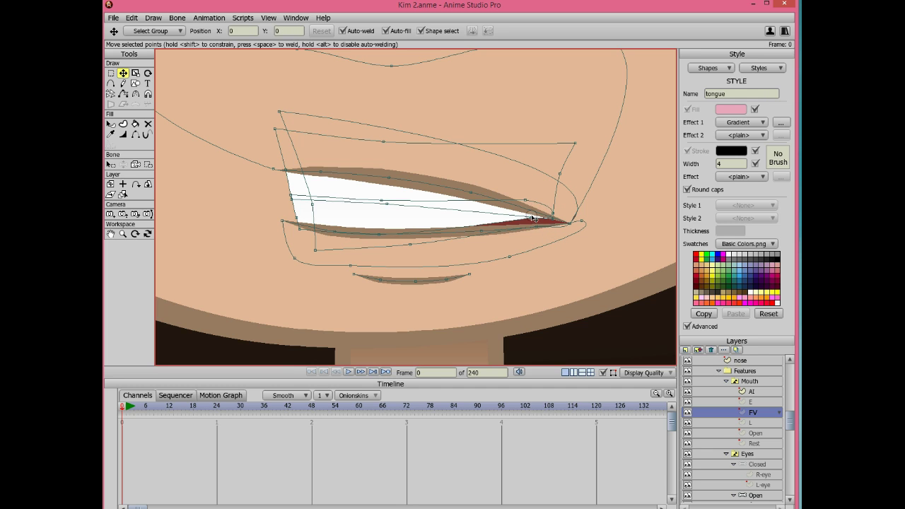
pyautogui.moveTo(529, 218); pyautogui.dragTo(568, 218)
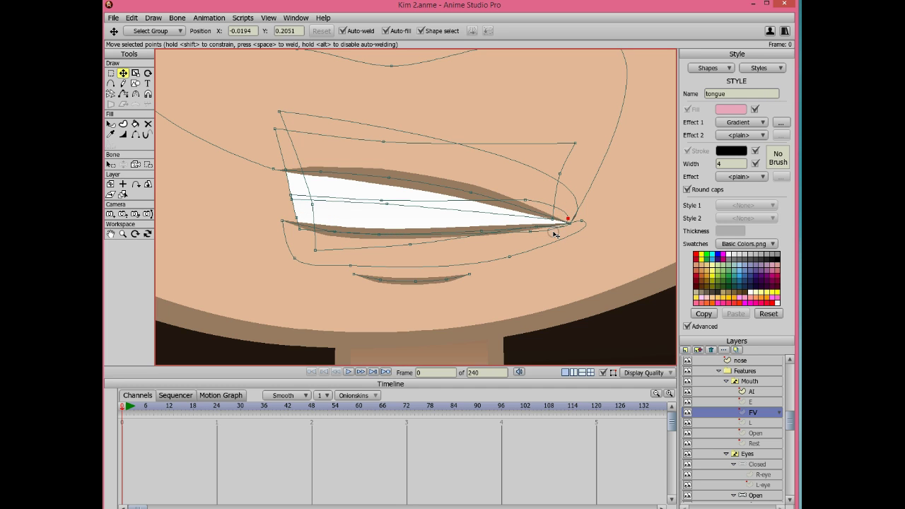
# - Add points along the FV mouth's lower lip and shape it into a wavy line
pyautogui.click(331, 236)
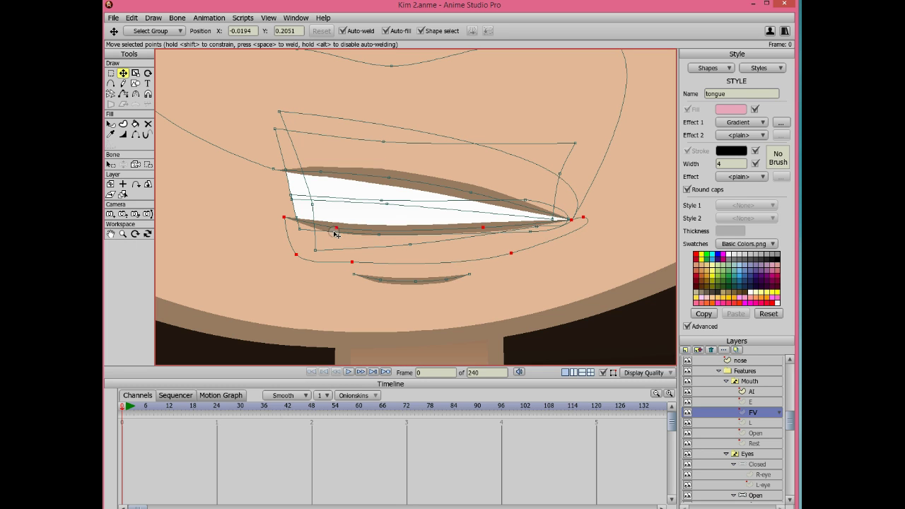
pyautogui.moveTo(336, 233); pyautogui.dragTo(493, 231)
pyautogui.press('a')
pyautogui.press('t')
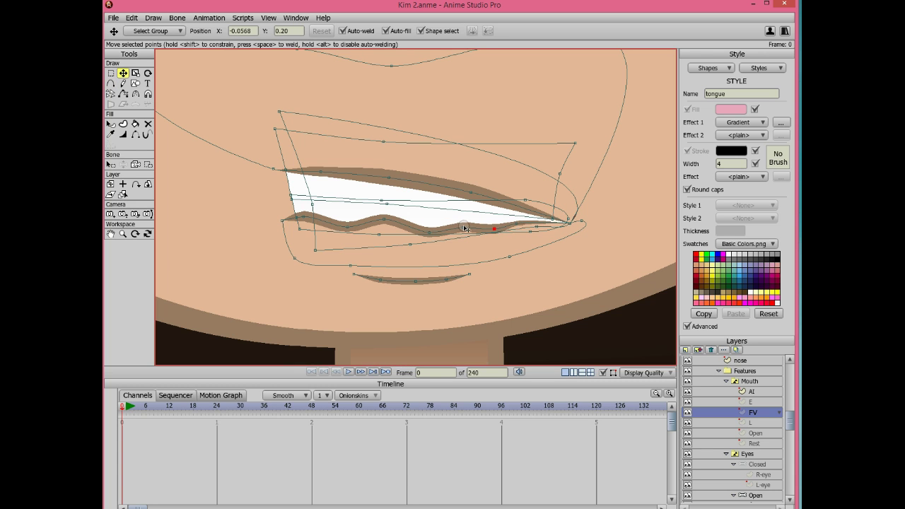
# - Clean up the FV mouth's pointed corner by moving it to about X -0.0201, Y 0.2034 and pulling the inside-mouth curve inward with added points
pyautogui.click(605, 374)
pyautogui.scroll(-5, 457, 215)
pyautogui.scroll(3, 454, 303)
pyautogui.moveTo(421, 210); pyautogui.dragTo(446, 258)
pyautogui.scroll(-2, 450, 297)
pyautogui.scroll(6, 446, 259)
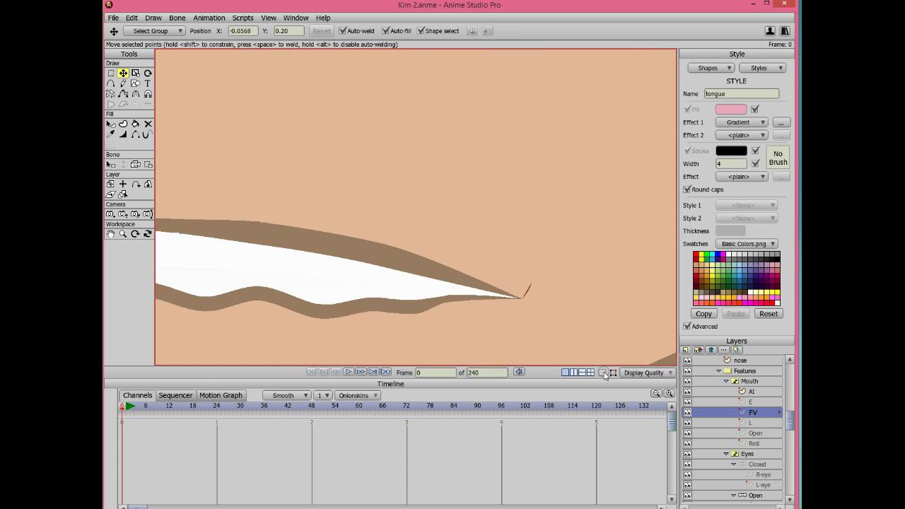
pyautogui.click(603, 373)
pyautogui.click(518, 298)
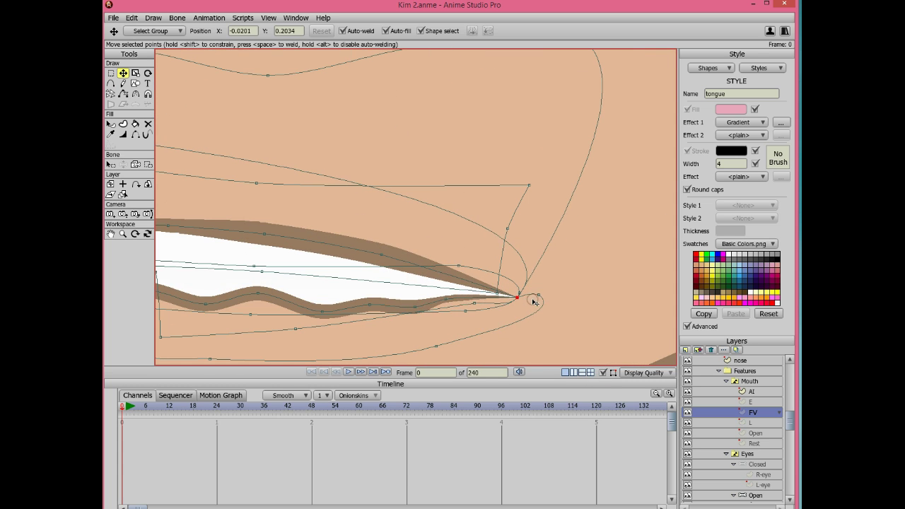
pyautogui.scroll(-1, 536, 302)
pyautogui.press('a')
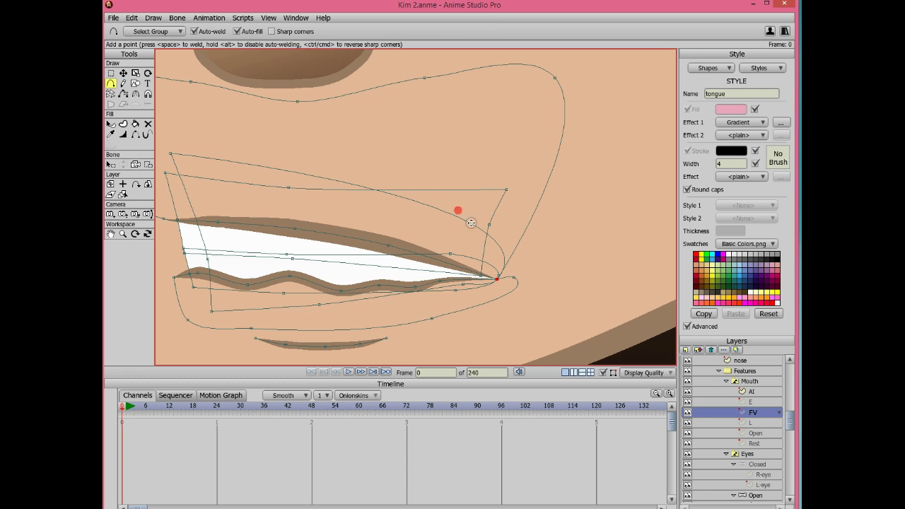
pyautogui.moveTo(459, 211); pyautogui.dragTo(420, 210)
pyautogui.moveTo(495, 259); pyautogui.dragTo(476, 256)
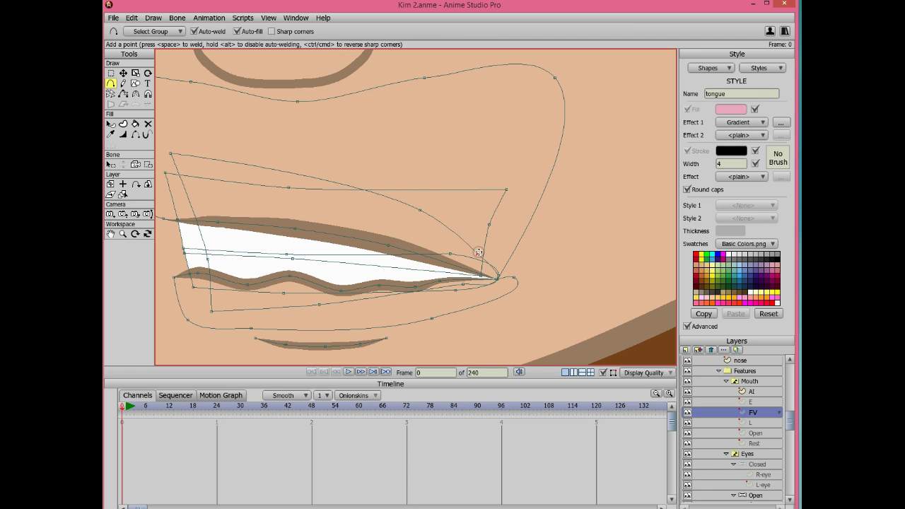
# - Hide the construction curves and render a preview of the whole character
pyautogui.click(603, 373)
pyautogui.scroll(-3, 488, 250)
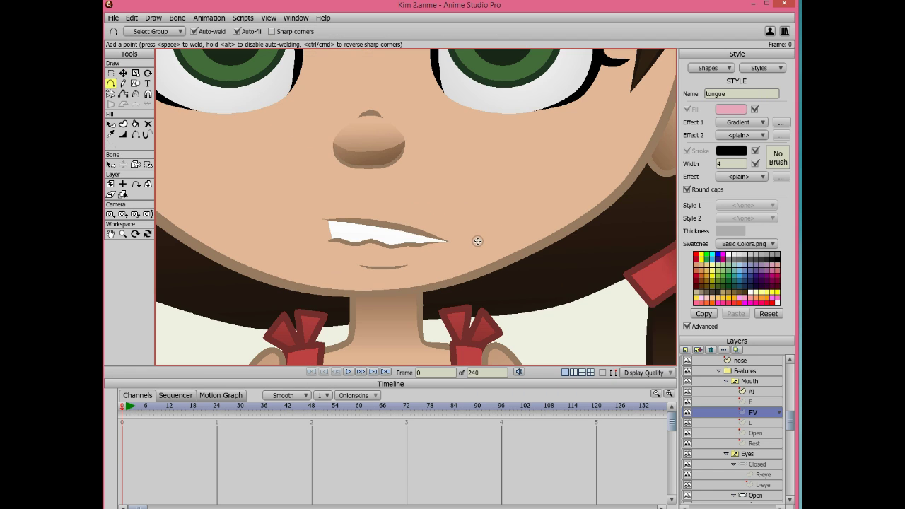
pyautogui.scroll(-5, 409, 242)
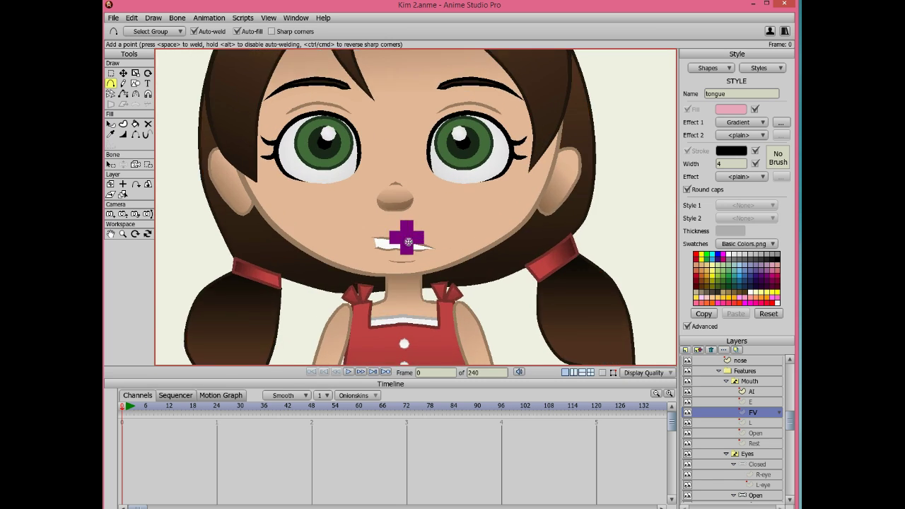
pyautogui.hotkey('ctrl', 'r')
pyautogui.click(542, 124)
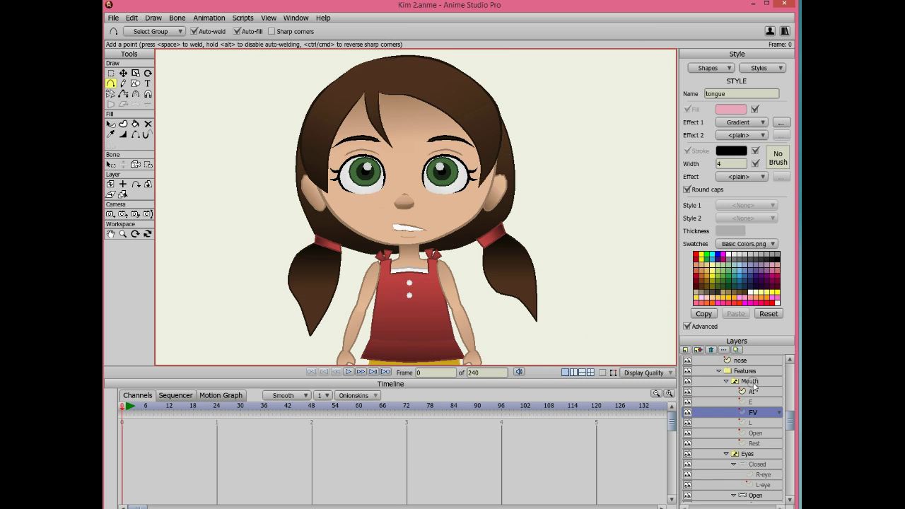
# - Make FV the active child of the Mouth switch layer and render a preview of the character
pyautogui.rightClick(753, 382)
pyautogui.click(766, 406)
pyautogui.hotkey('ctrl', 'r')
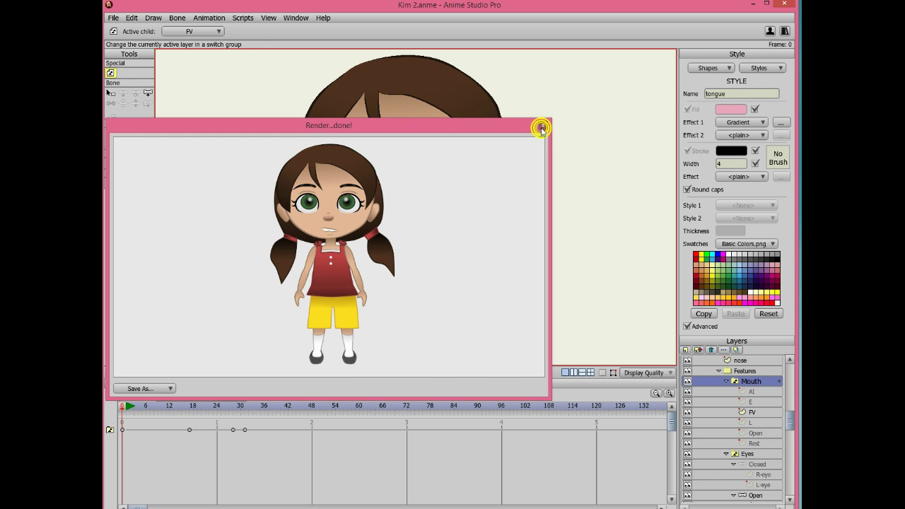
pyautogui.click(542, 127)
pyautogui.scroll(5, 395, 268)
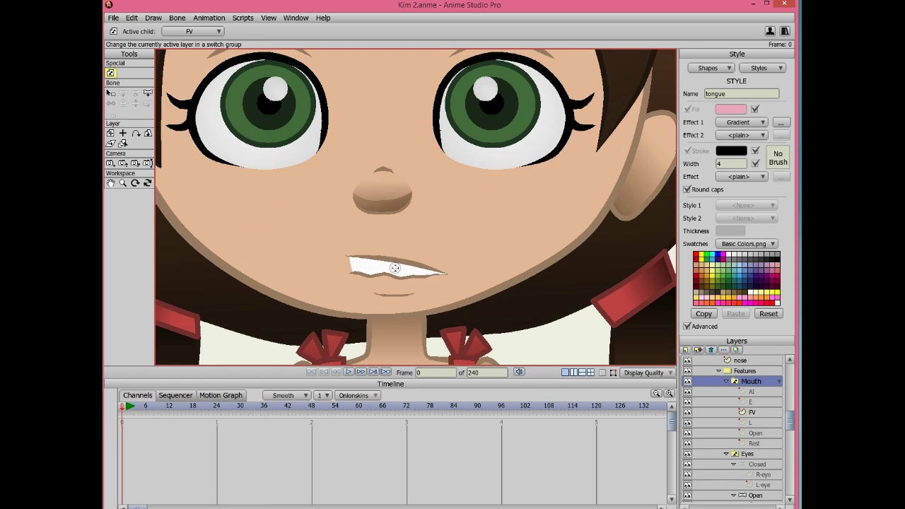
pyautogui.scroll(1, 404, 304)
# - Check the etc mouth layer in the Emo group of the reference character's project window
pyautogui.click(753, 412)
pyautogui.hotkey('alt', 'Tab')
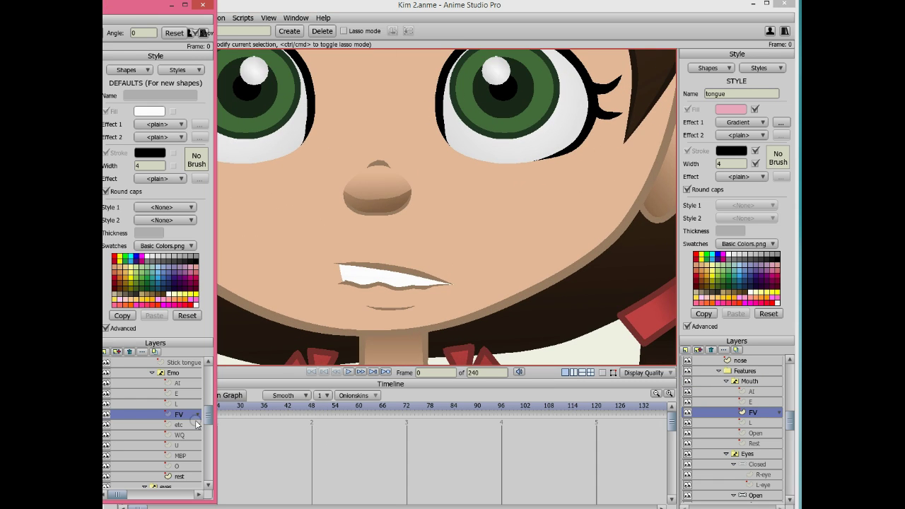
pyautogui.click(179, 426)
# - Return to the Kim 2 project, duplicate the FV mouth layer and name the copy etc
pyautogui.click(757, 402)
pyautogui.click(760, 413)
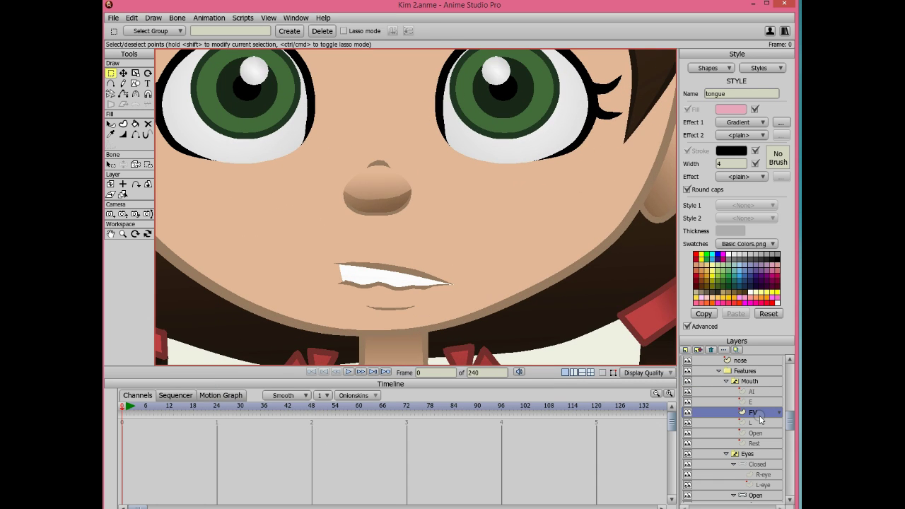
pyautogui.click(701, 351)
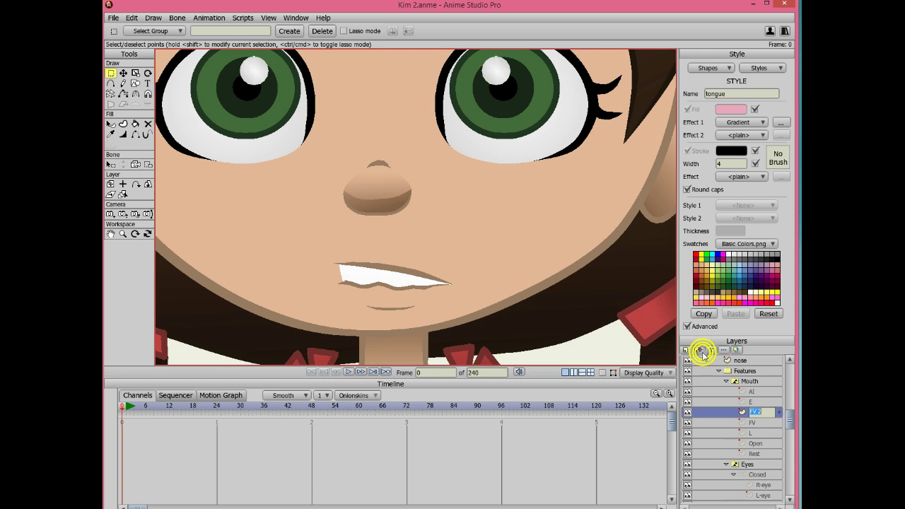
pyautogui.write('etc')
pyautogui.press('Return')
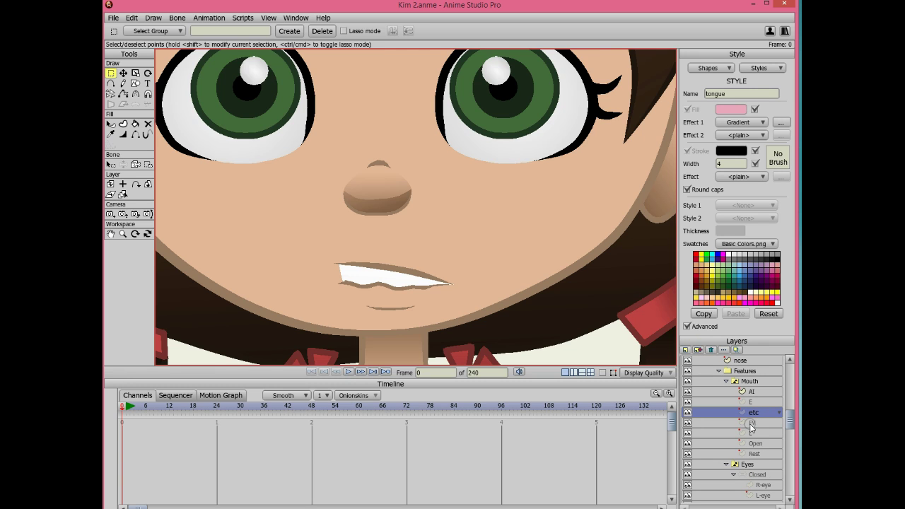
# - Smooth the etc mouth's wavy lower lip by deleting the extra points and moving a remaining one to about X -0.0517, Y 0.20
pyautogui.scroll(3, 414, 269)
pyautogui.click(602, 373)
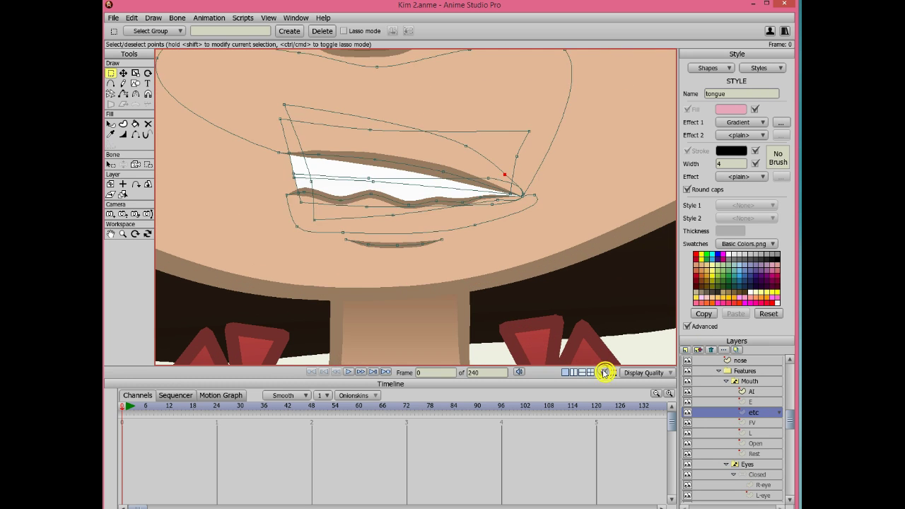
pyautogui.scroll(2, 473, 273)
pyautogui.press('t')
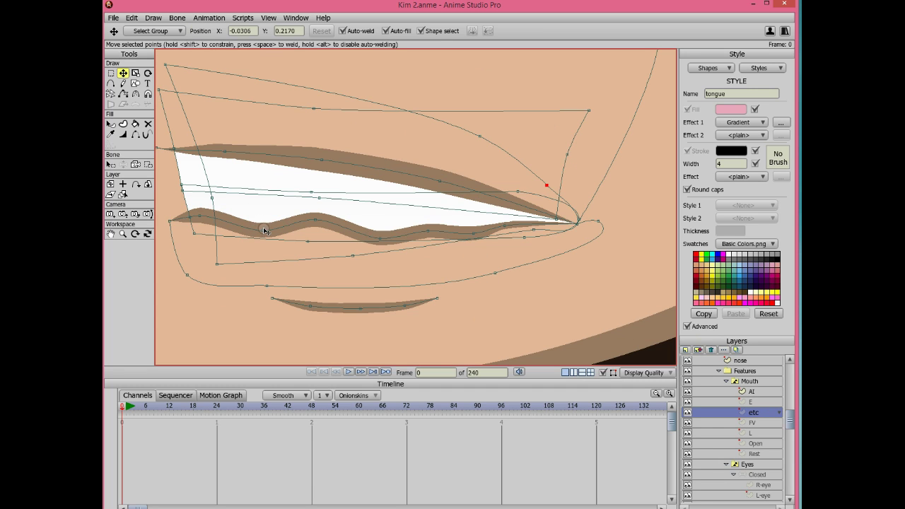
pyautogui.click(196, 216)
pyautogui.moveTo(202, 216)
pyautogui.mouseDown()
pyautogui.moveTo(210, 249)
pyautogui.moveTo(287, 230)
pyautogui.moveTo(323, 259)
pyautogui.moveTo(418, 232)
pyautogui.moveTo(428, 261)
pyautogui.mouseUp()
pyautogui.hotkey('ctrl', 'z')
pyautogui.press('Delete')
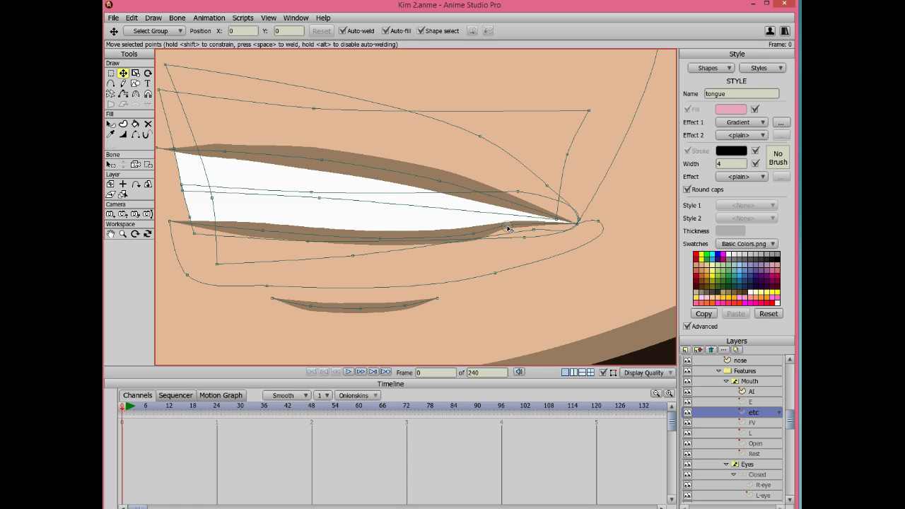
pyautogui.press('Delete')
pyautogui.moveTo(505, 227); pyautogui.dragTo(488, 233)
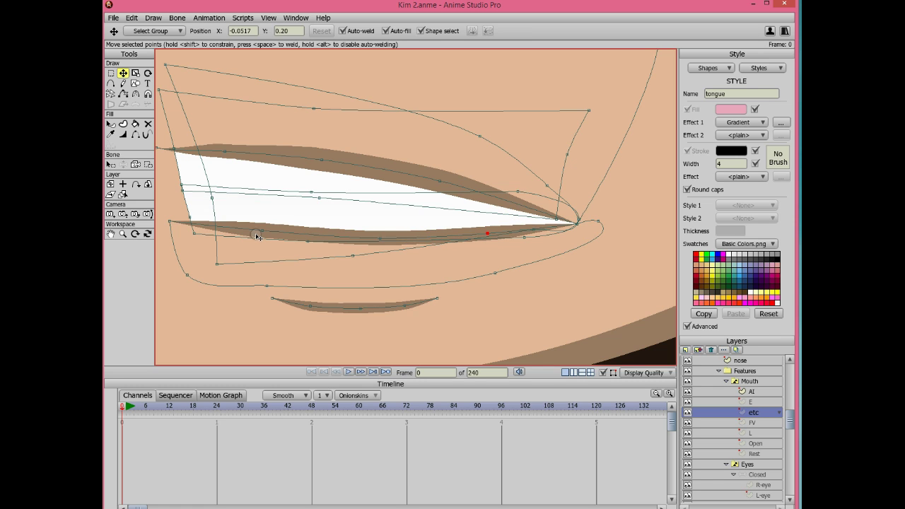
# - Refine the left part of the etc mouth, moving lower points to about X -0.1345, Y 0.2006 and X -0.1578, Y 0.2002
pyautogui.click(259, 231)
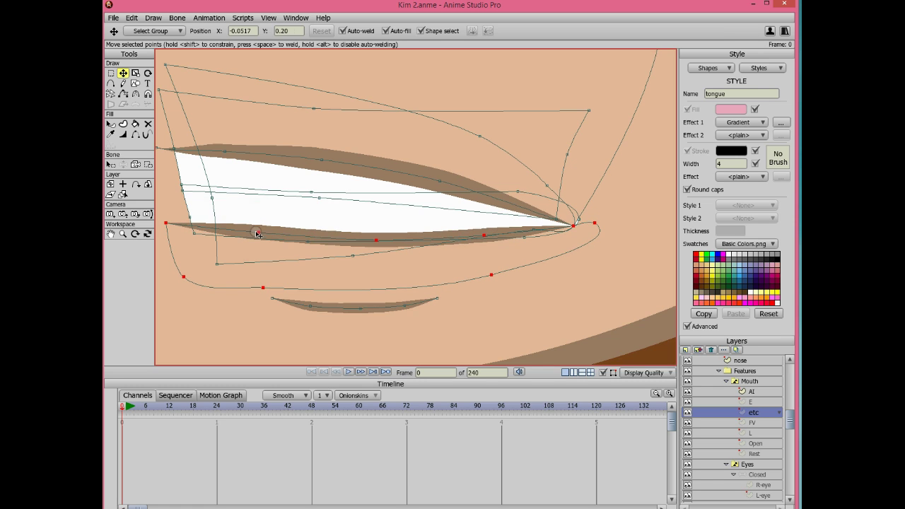
pyautogui.hotkey('ctrl', 'z')
pyautogui.moveTo(260, 231); pyautogui.dragTo(259, 231)
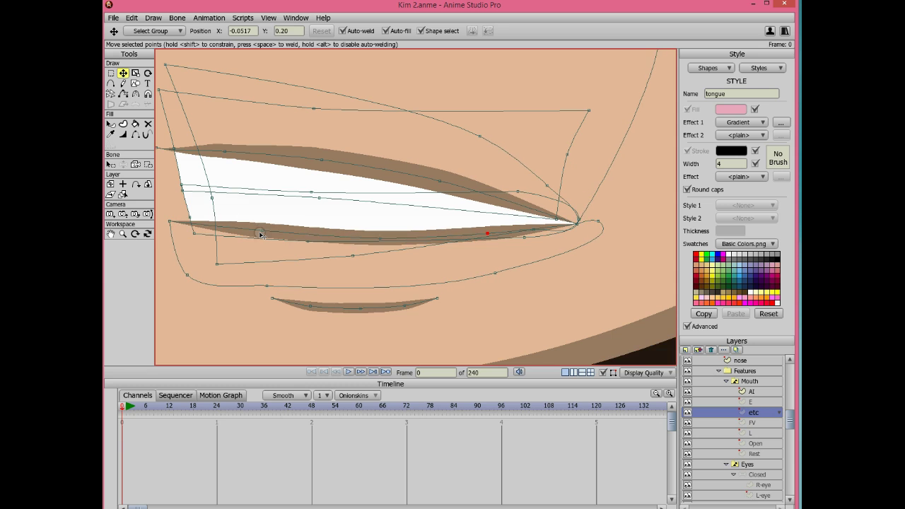
pyautogui.click(255, 231)
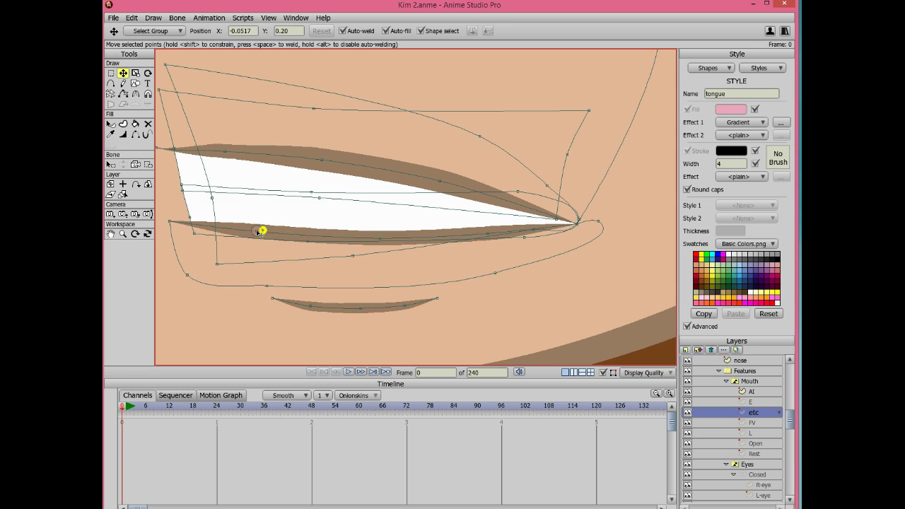
pyautogui.click(183, 187)
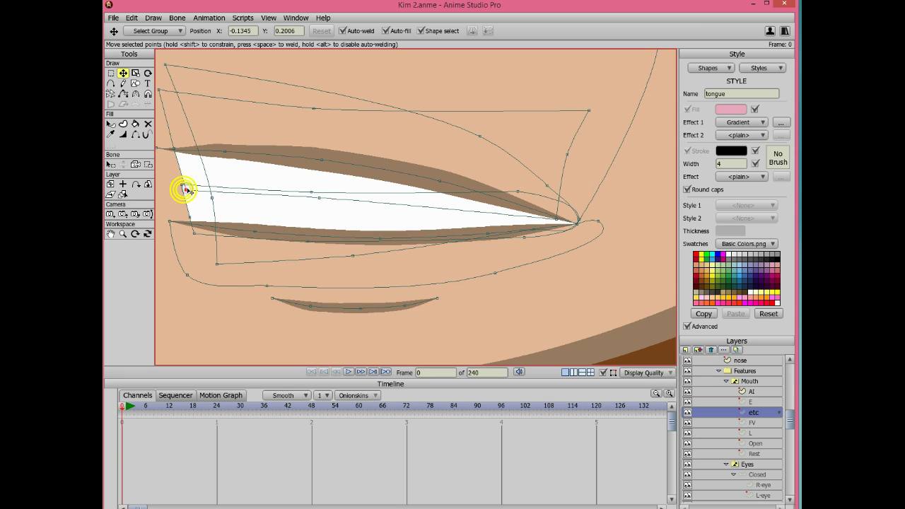
pyautogui.click(189, 232)
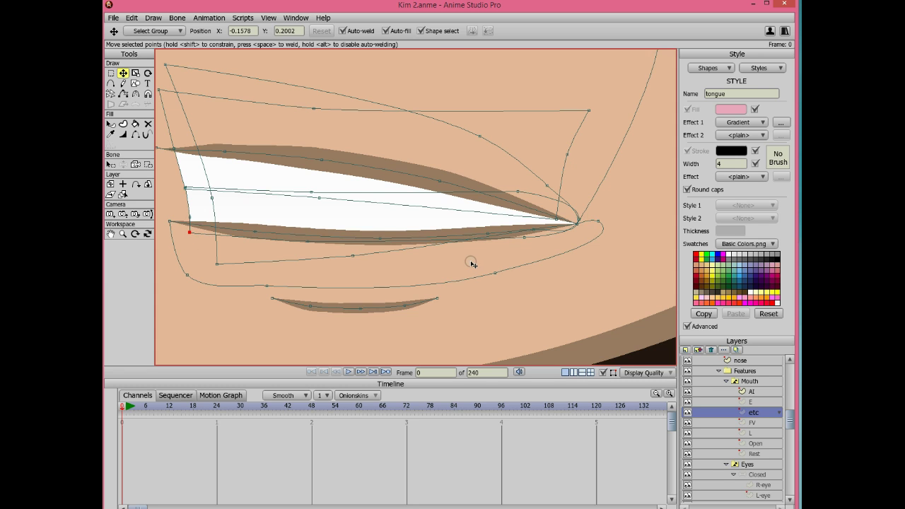
pyautogui.scroll(-2, 472, 264)
pyautogui.click(602, 372)
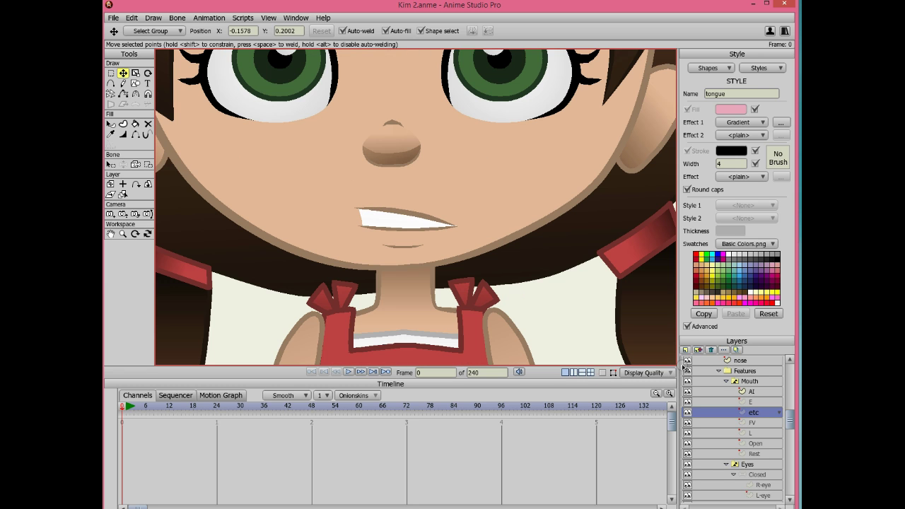
# - Compare the FV and etc mouth shapes in Kim 2 and in the reference character's project
pyautogui.click(756, 423)
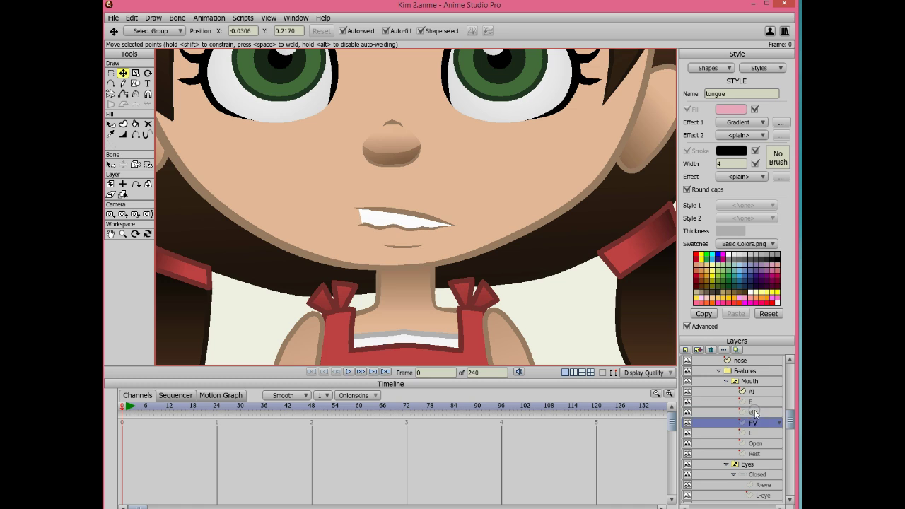
pyautogui.click(756, 414)
pyautogui.click(101, 303)
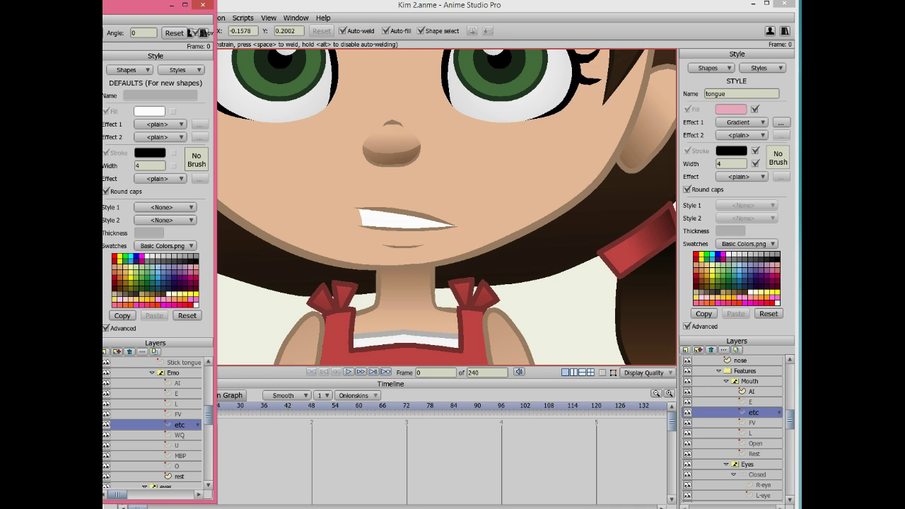
pyautogui.click(175, 414)
pyautogui.click(178, 425)
pyautogui.click(177, 414)
pyautogui.click(179, 423)
pyautogui.click(309, 247)
# - Lower the etc mouth's lower lip and chin crease to about Y 0.1838, and bring the right mouth corner down to match
pyautogui.click(605, 373)
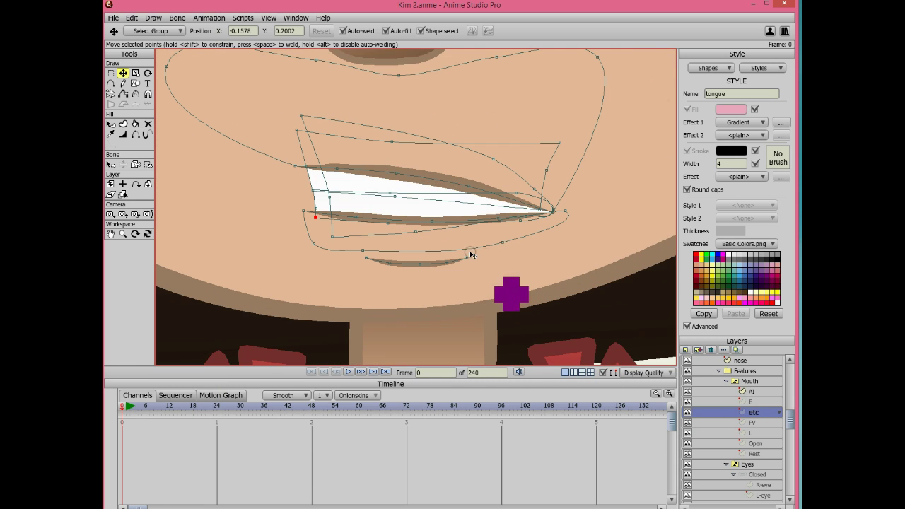
pyautogui.press('g')
pyautogui.moveTo(288, 201); pyautogui.dragTo(524, 292)
pyautogui.press('t')
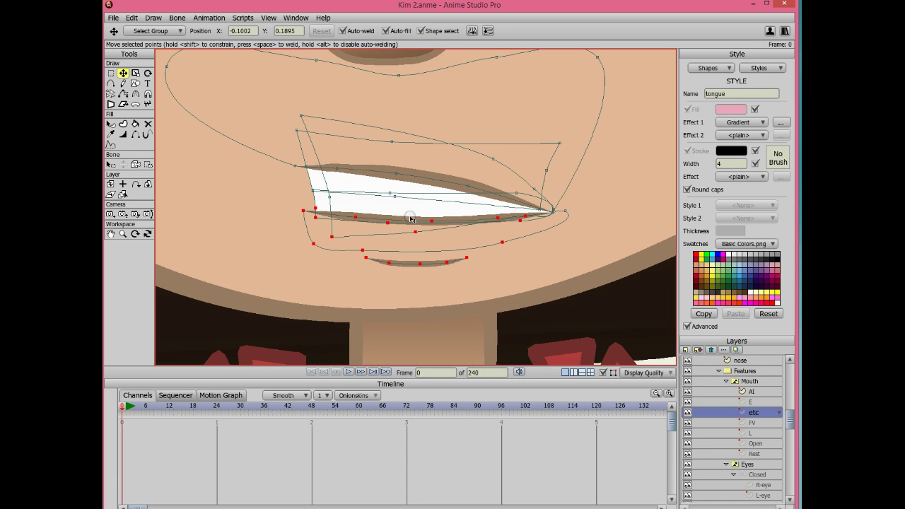
pyautogui.moveTo(410, 222); pyautogui.dragTo(414, 230)
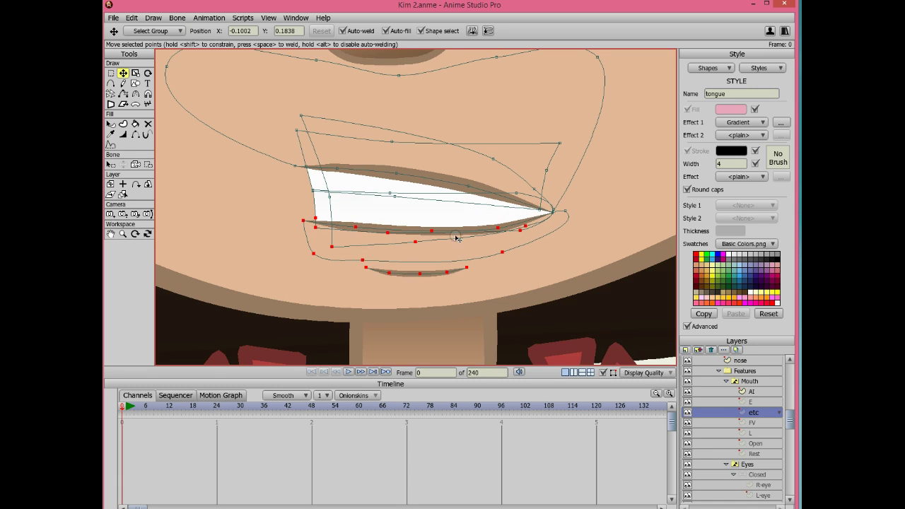
pyautogui.moveTo(552, 211); pyautogui.dragTo(552, 220)
# - Move the lower outline point beside the etc mouth's right corner to about X -0.0241, Y 0.1870
pyautogui.scroll(3, 530, 220)
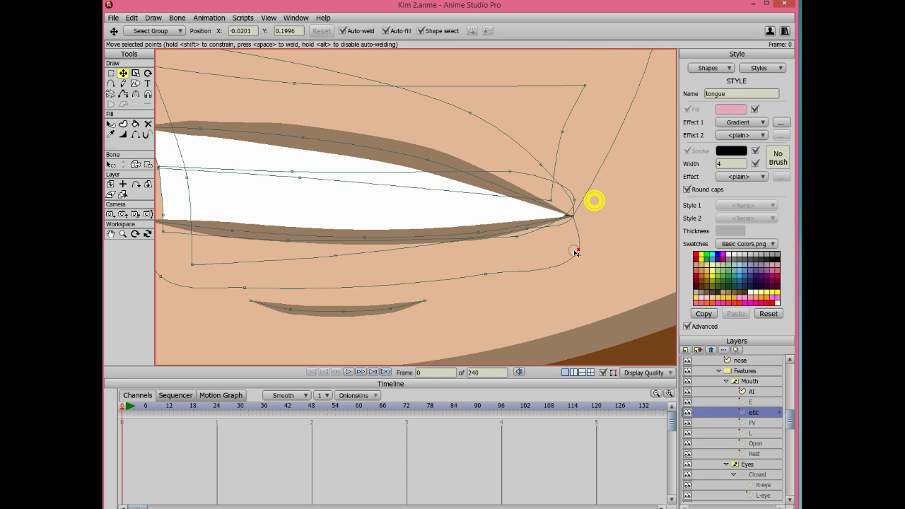
pyautogui.moveTo(600, 198); pyautogui.dragTo(560, 253)
pyautogui.scroll(-3, 572, 221)
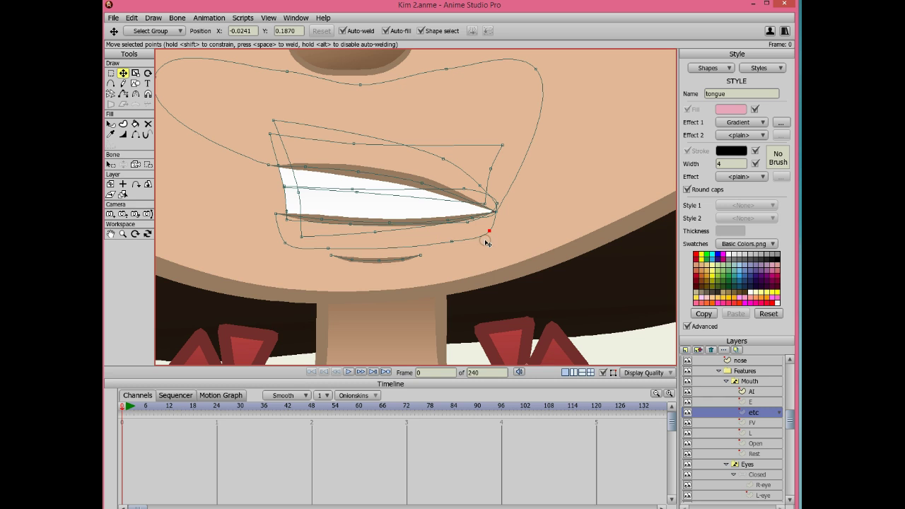
pyautogui.scroll(-3, 406, 238)
pyautogui.scroll(-3, 598, 310)
pyautogui.scroll(-3, 614, 317)
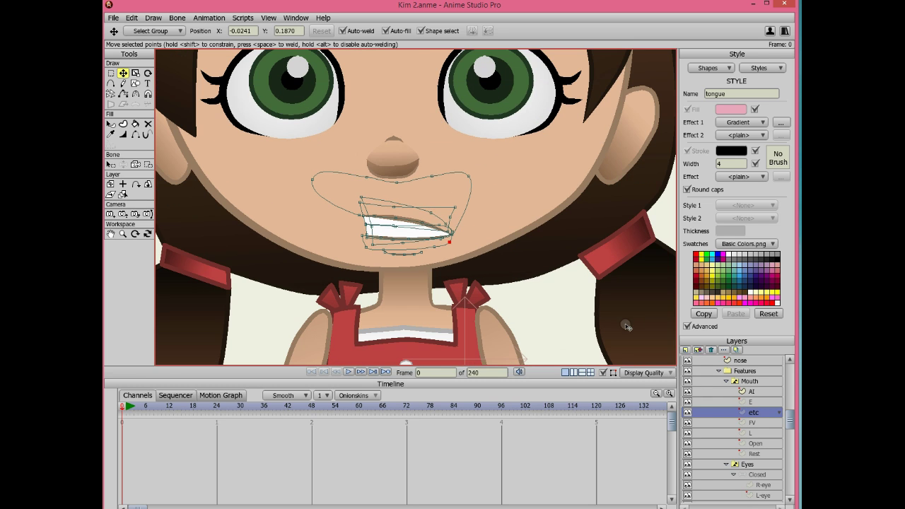
# - Compare the etc mouth shape with the AI and E mouth layers
pyautogui.click(751, 402)
pyautogui.click(754, 411)
pyautogui.click(754, 393)
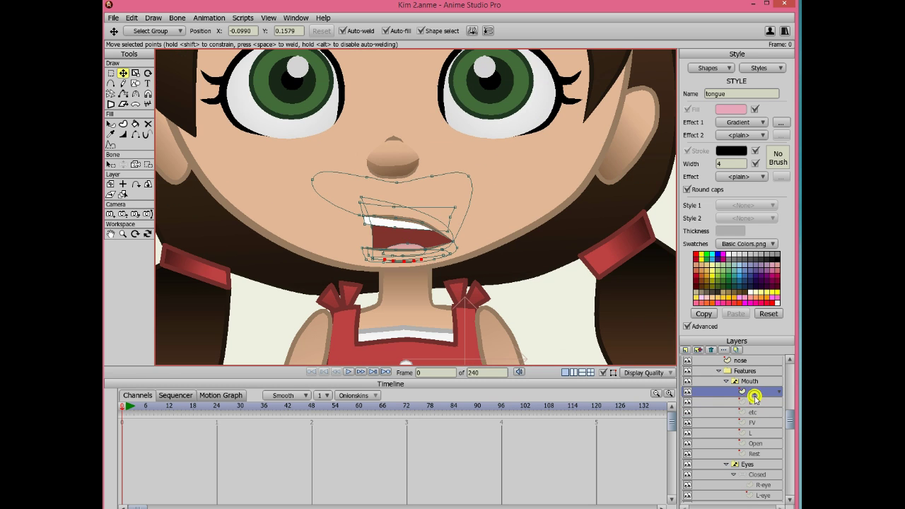
pyautogui.click(752, 402)
pyautogui.click(749, 392)
pyautogui.click(752, 401)
pyautogui.click(754, 413)
pyautogui.click(753, 402)
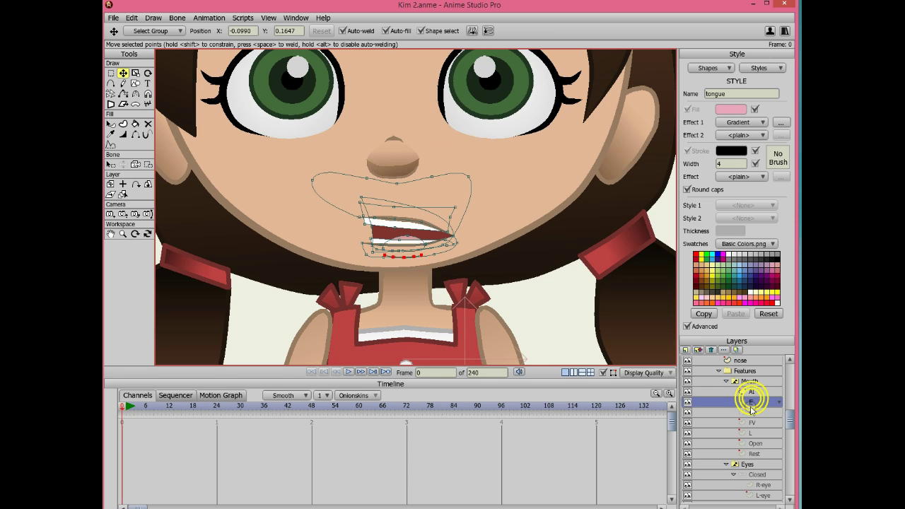
pyautogui.click(752, 414)
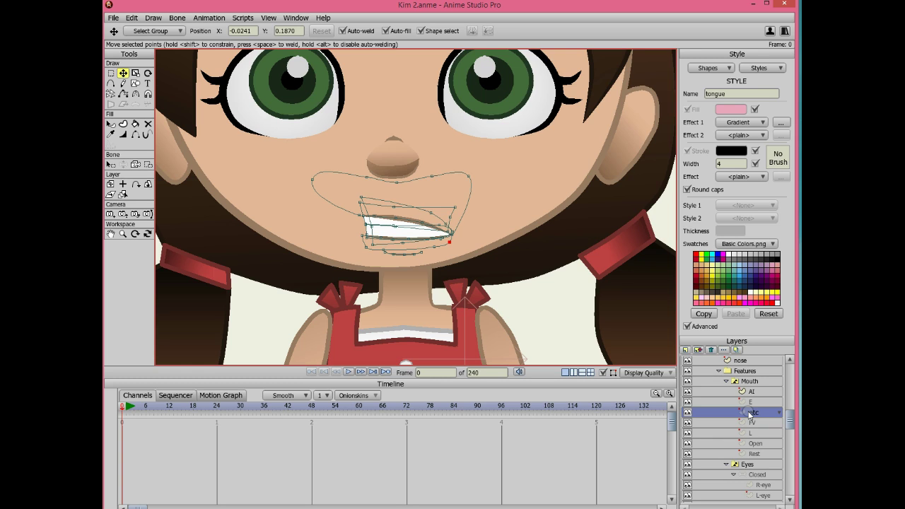
# - Select the etc mouth's bottom point group and raise it to about Y 0.1993
pyautogui.scroll(5, 424, 233)
pyautogui.click(154, 30)
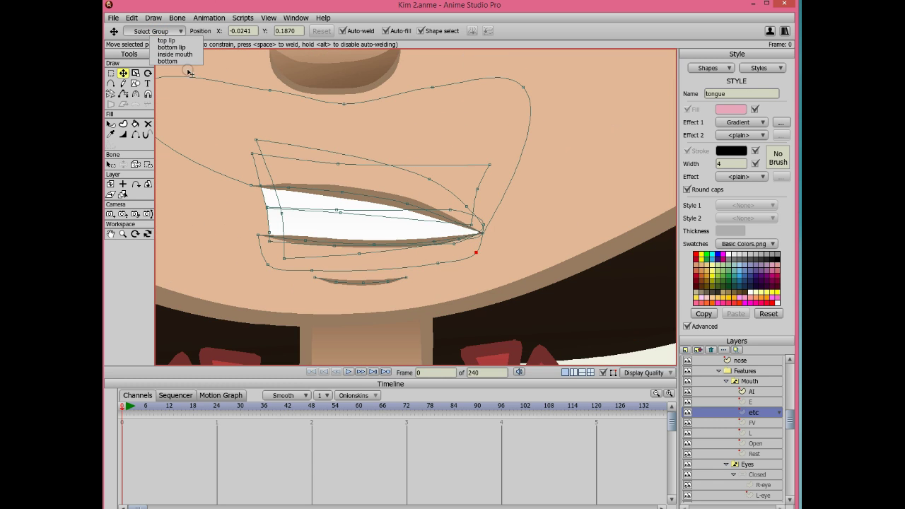
pyautogui.click(191, 61)
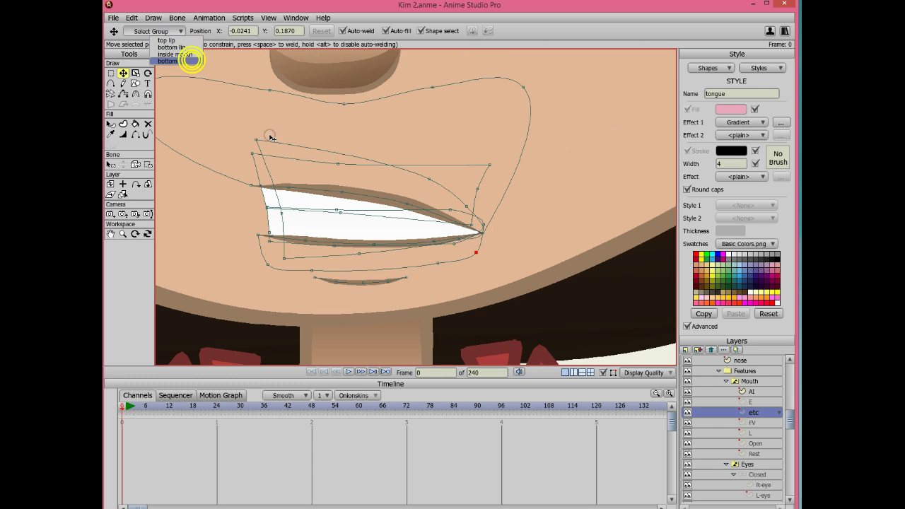
pyautogui.moveTo(389, 265); pyautogui.dragTo(387, 260)
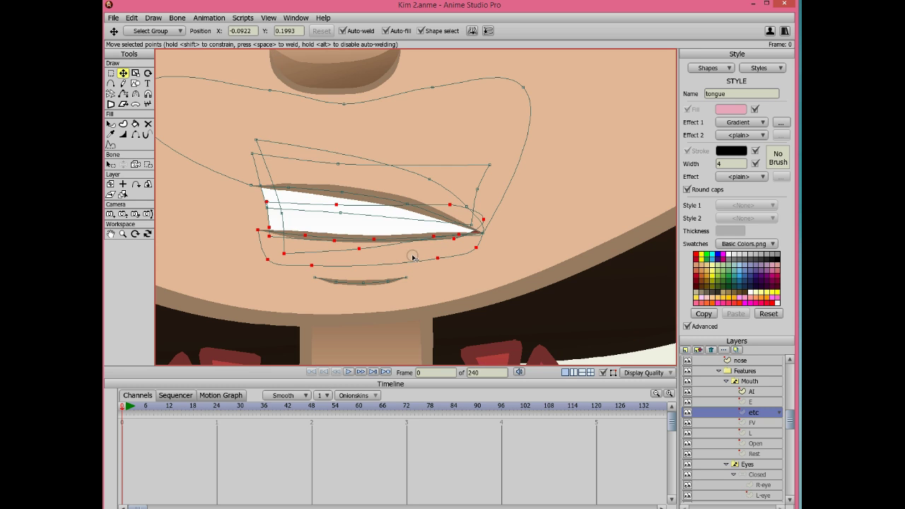
pyautogui.press('Return')
# - Adjust the etc mouth's right corner and raise the chin crease to about X -0.0990, Y 0.1763, checking against E
pyautogui.scroll(2, 454, 225)
pyautogui.moveTo(498, 217); pyautogui.dragTo(498, 231)
pyautogui.click(498, 232)
pyautogui.moveTo(338, 307); pyautogui.dragTo(343, 292)
pyautogui.scroll(-3, 343, 292)
pyautogui.click(748, 402)
pyautogui.click(748, 411)
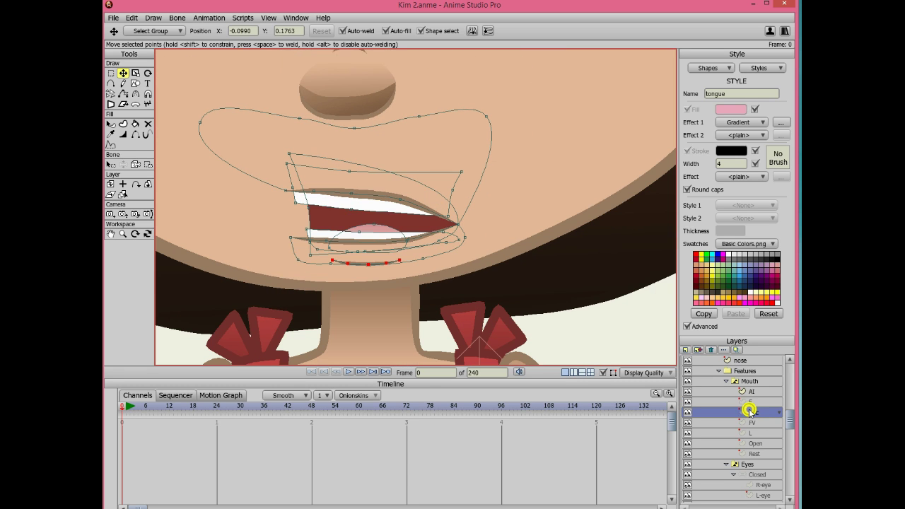
# - Nudge the etc mouth's right corner point to about X -0.0201, Y 0.2018
pyautogui.scroll(-5, 522, 290)
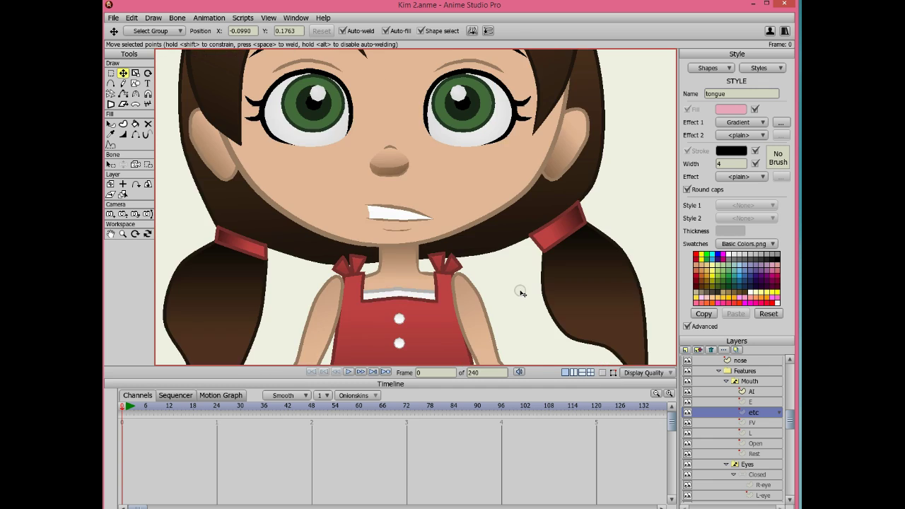
pyautogui.scroll(5, 461, 254)
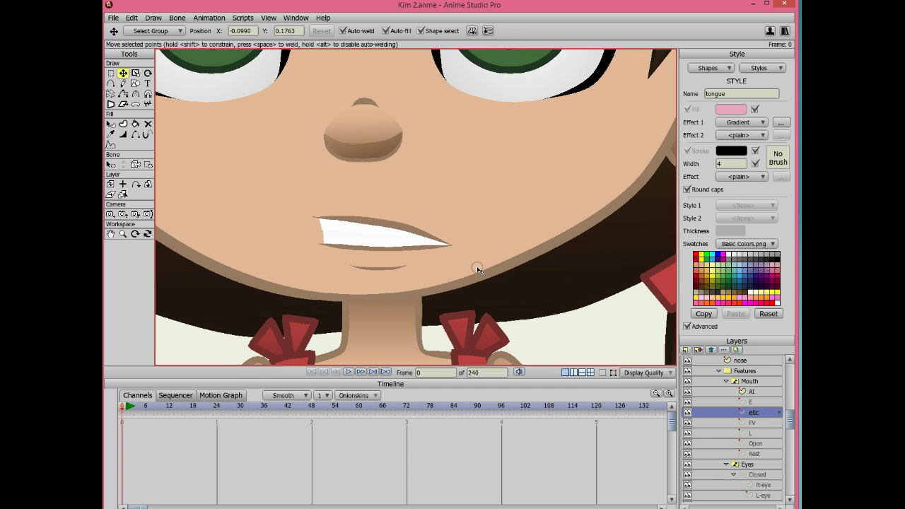
pyautogui.click(602, 373)
pyautogui.scroll(1, 447, 254)
pyautogui.moveTo(465, 266); pyautogui.dragTo(464, 262)
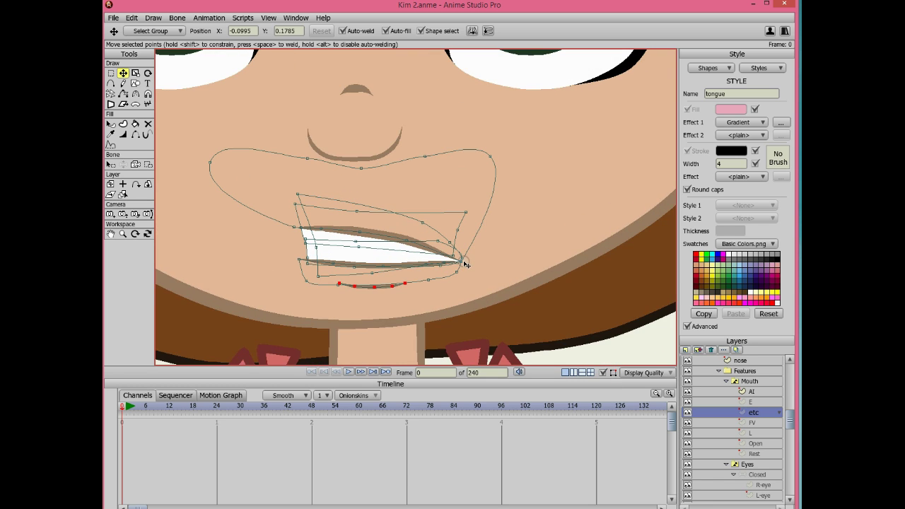
pyautogui.click(464, 261)
pyautogui.scroll(-2, 569, 324)
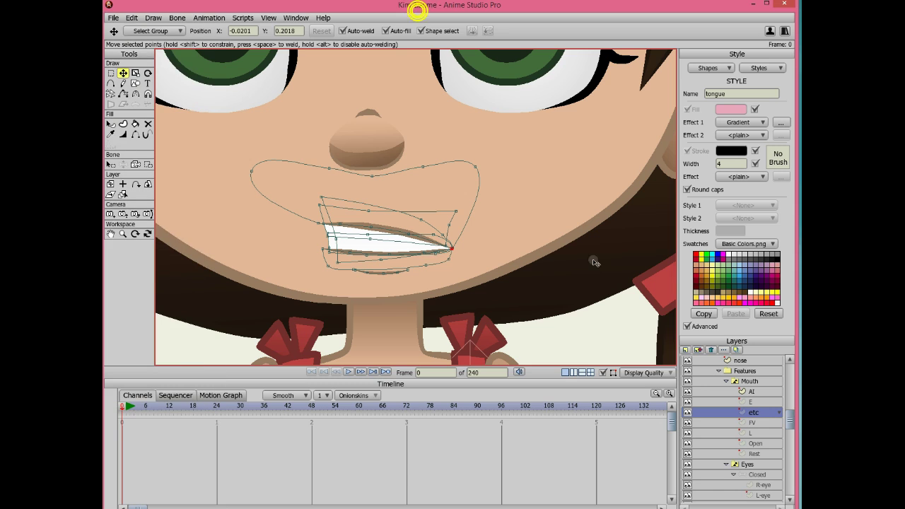
# - Duplicate the Rest mouth layer and name the copy MBP
pyautogui.click(755, 454)
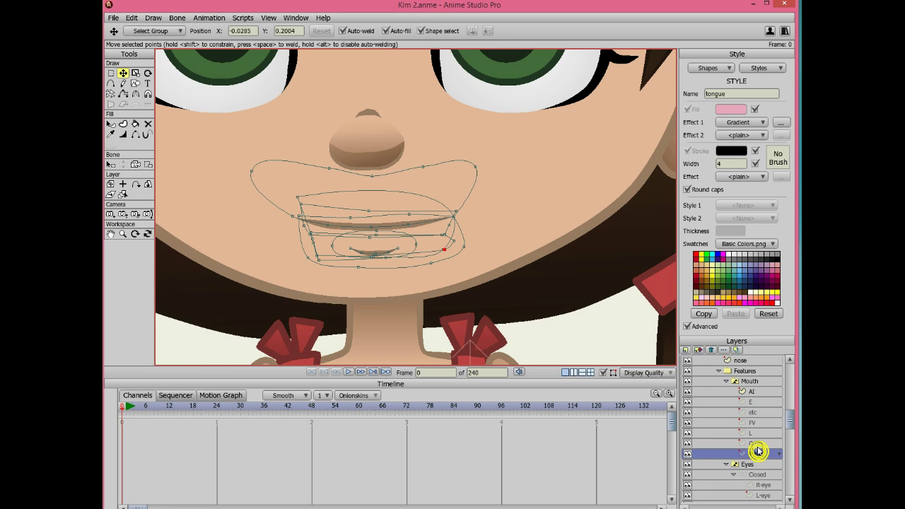
pyautogui.click(701, 350)
pyautogui.write('MBP')
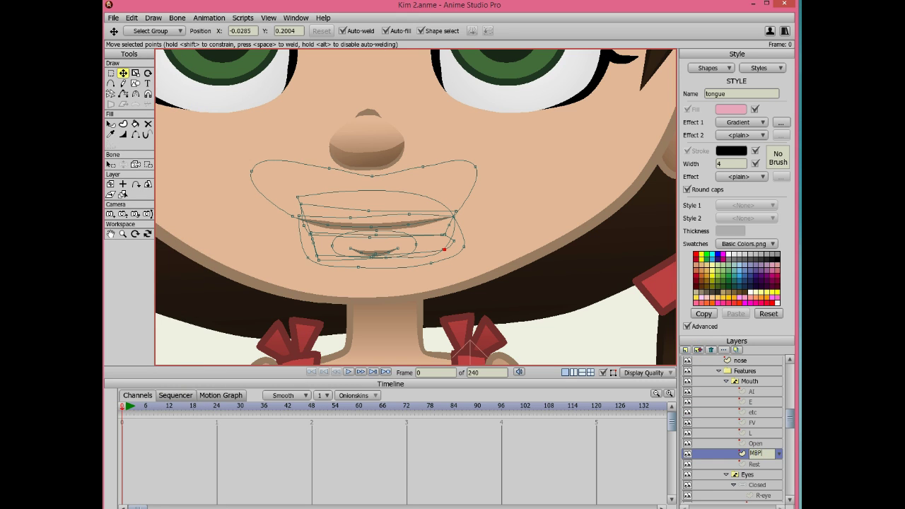
pyautogui.press('Return')
# - Compare the Open and L mouth layers
pyautogui.click(763, 443)
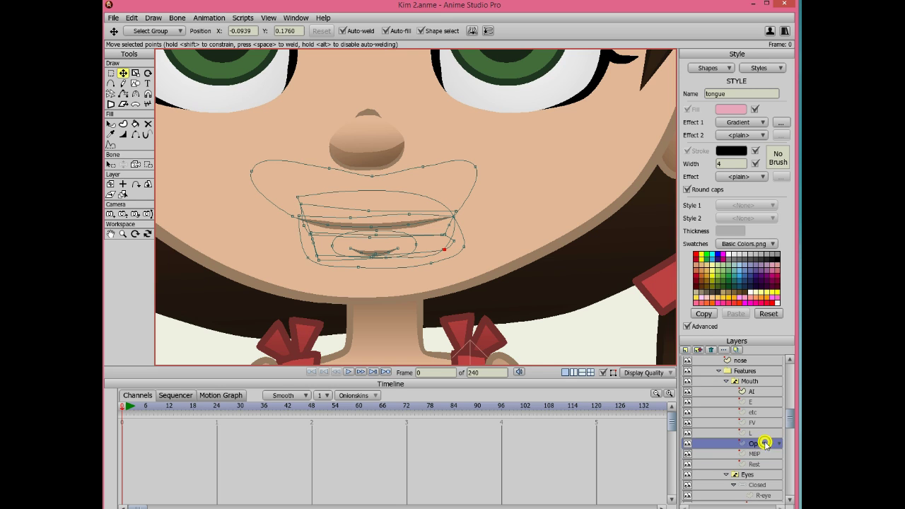
pyautogui.click(762, 433)
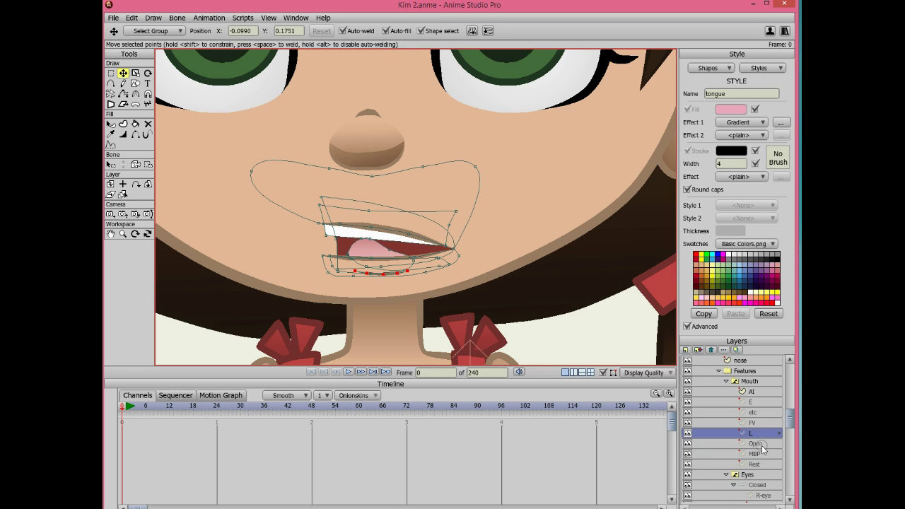
pyautogui.click(762, 444)
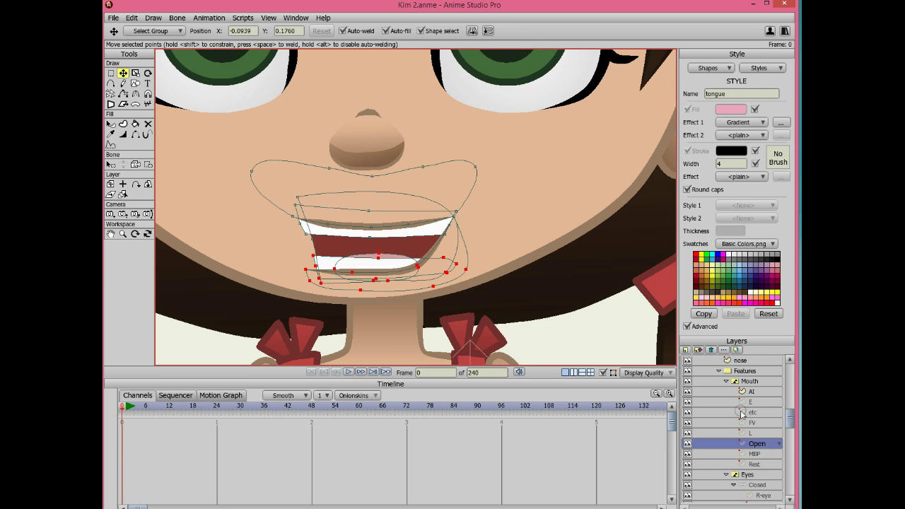
pyautogui.click(750, 382)
pyautogui.click(724, 349)
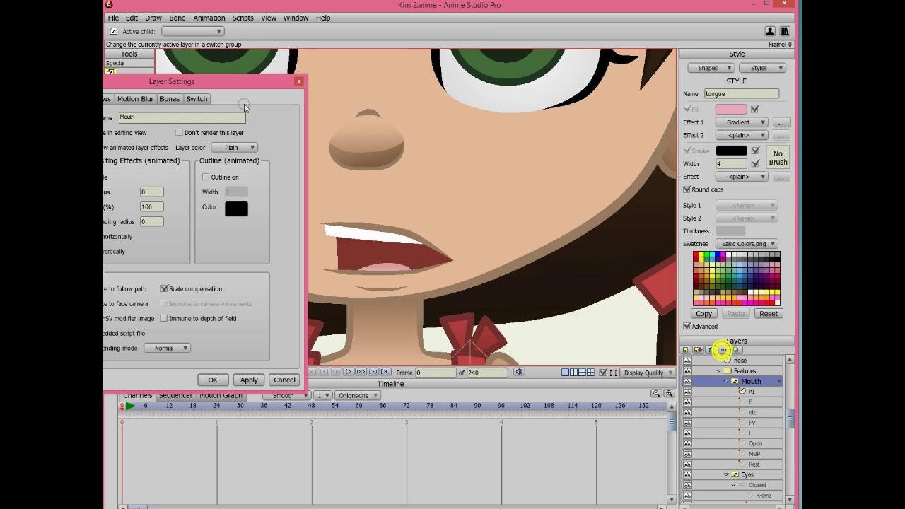
pyautogui.click(285, 379)
# - Review the Open and L mouths, and examine the O, U and WQ mouth layers in the reference character's project window
pyautogui.scroll(3, 458, 310)
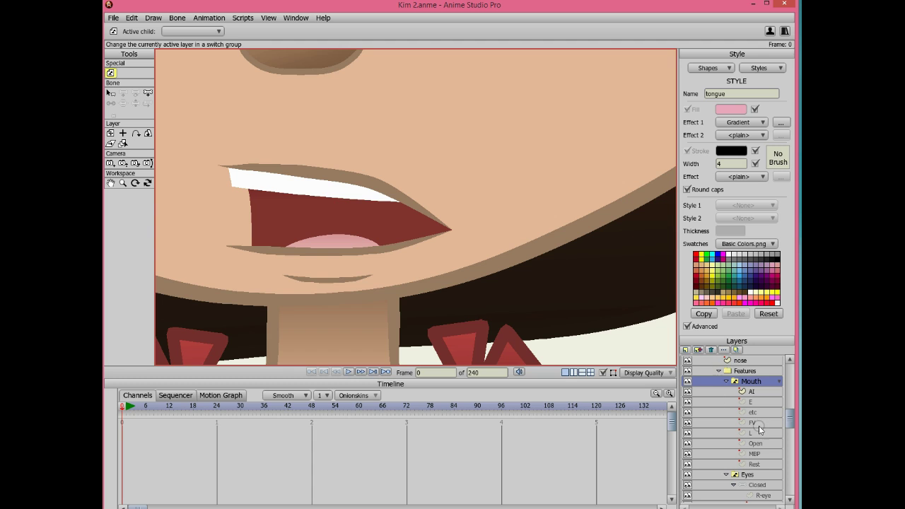
pyautogui.click(757, 443)
pyautogui.click(755, 433)
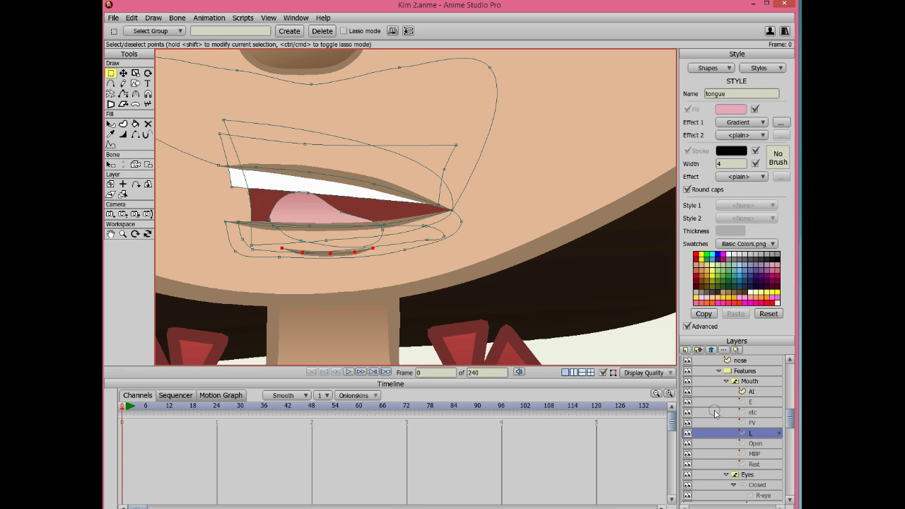
pyautogui.hotkey('alt', 'Tab')
pyautogui.click(178, 450)
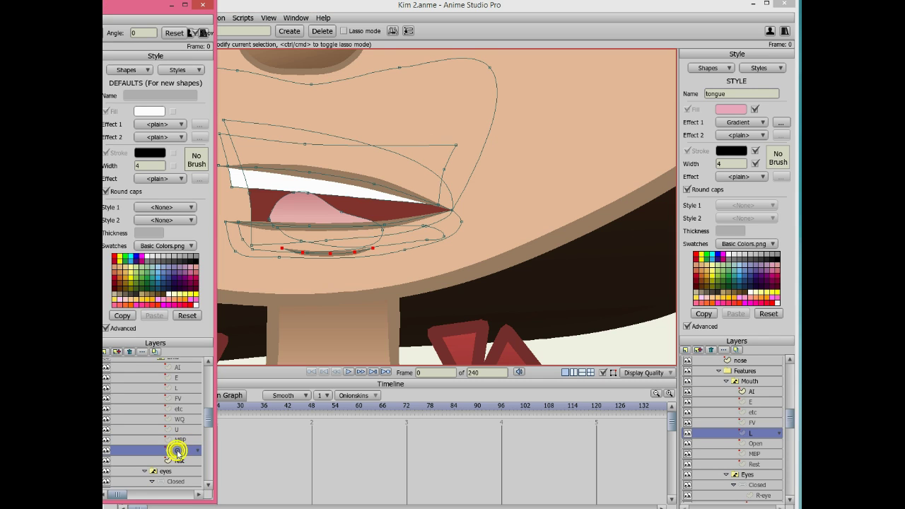
pyautogui.click(181, 429)
pyautogui.click(190, 419)
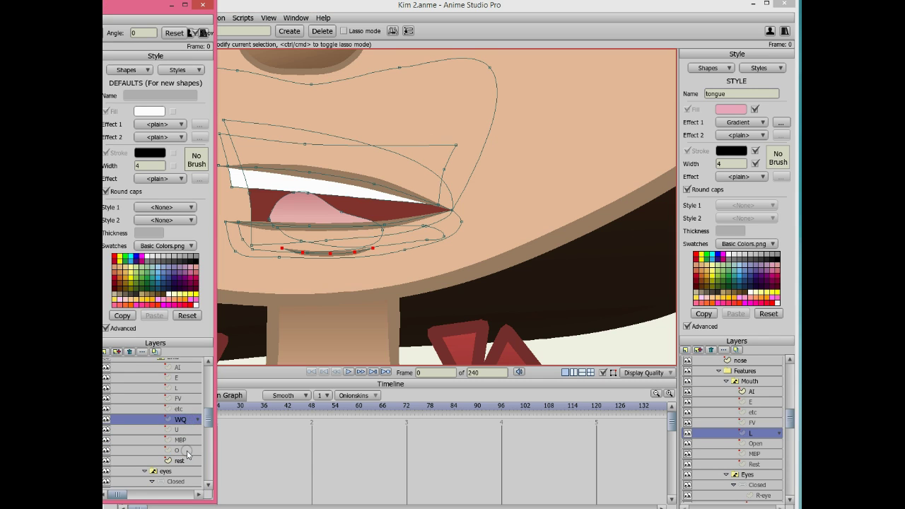
# - Check the reference character's O mouth, return to the Kim 2 project, duplicate the L mouth layer and name the copy O
pyautogui.click(180, 451)
pyautogui.click(390, 8)
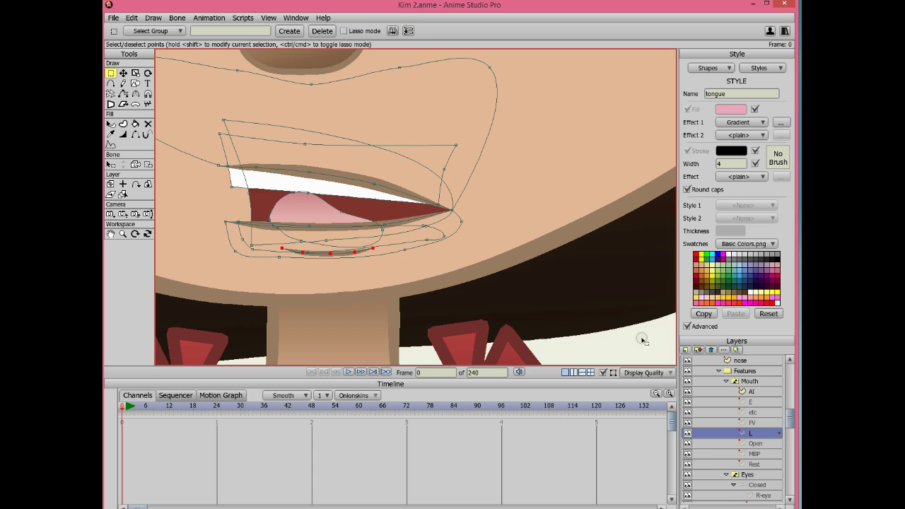
pyautogui.moveTo(363, 255); pyautogui.dragTo(395, 283)
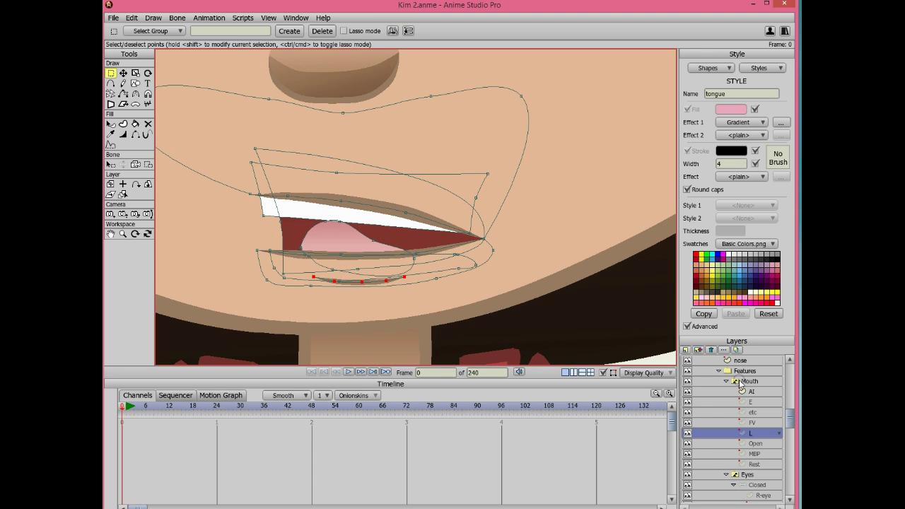
pyautogui.click(699, 350)
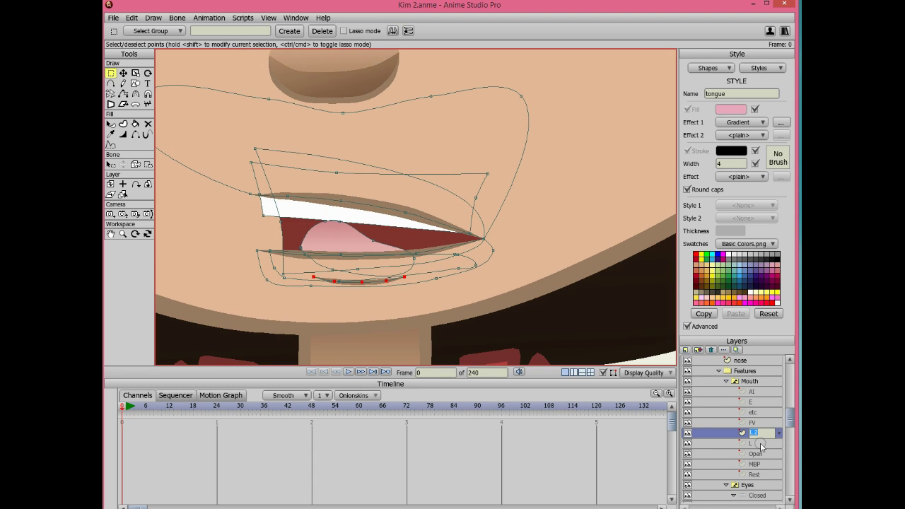
pyautogui.press('Return')
# - Round the O mouth's tongue and move it toward the mouth's right corner, at about X -0.0778, Y 0.1951
pyautogui.scroll(2, 312, 266)
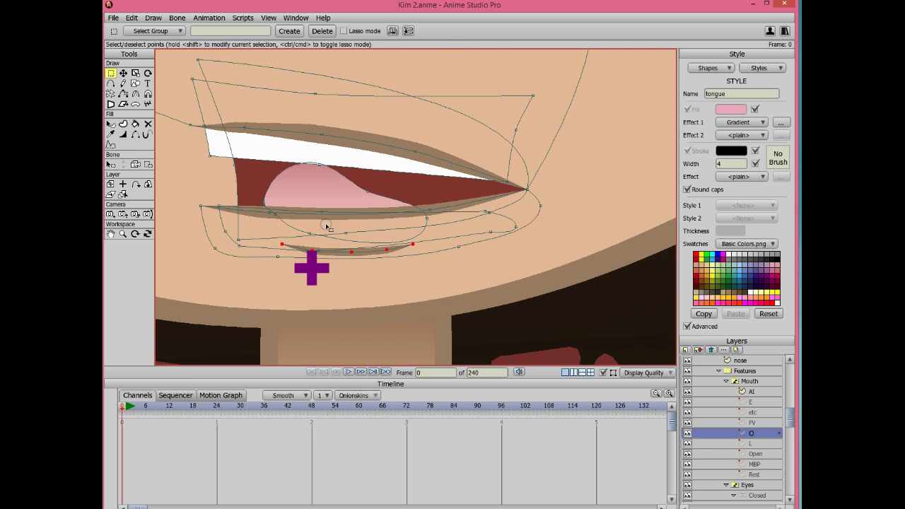
pyautogui.scroll(1, 319, 229)
pyautogui.scroll(-1, 329, 242)
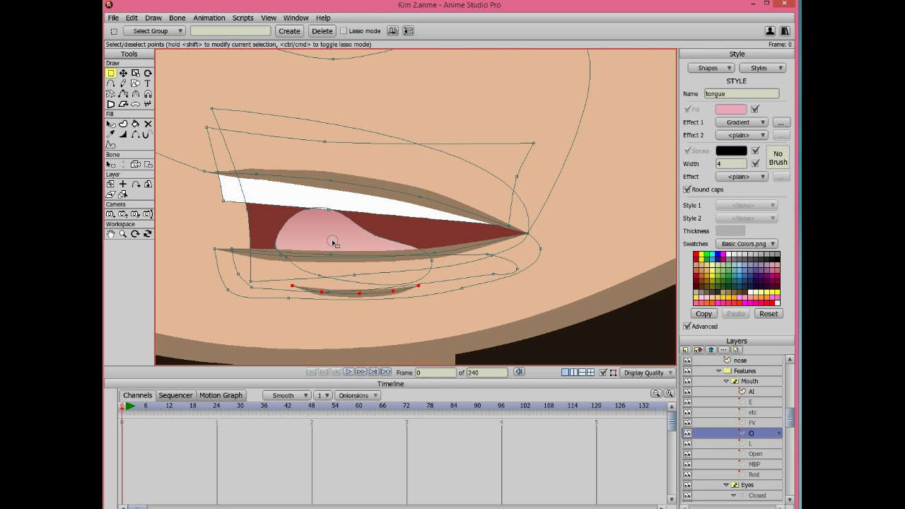
pyautogui.press('t')
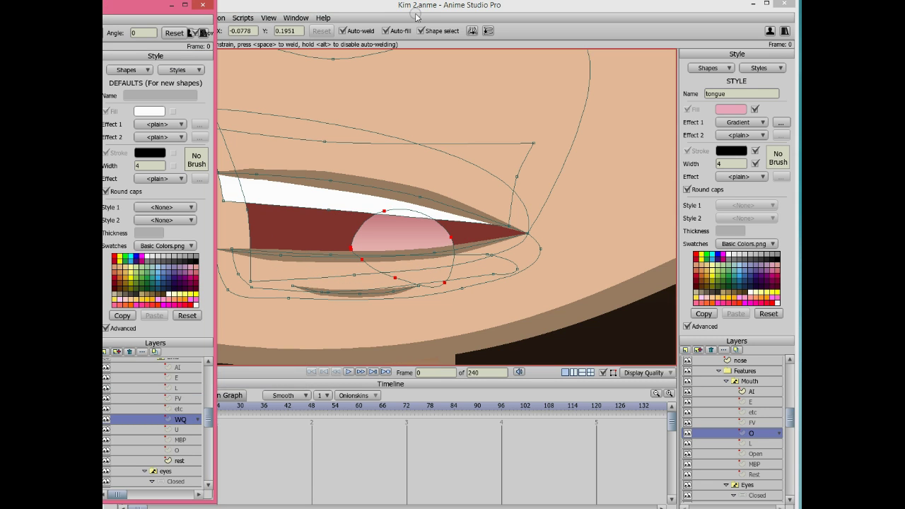
pyautogui.click(416, 16)
pyautogui.moveTo(357, 219); pyautogui.dragTo(358, 255)
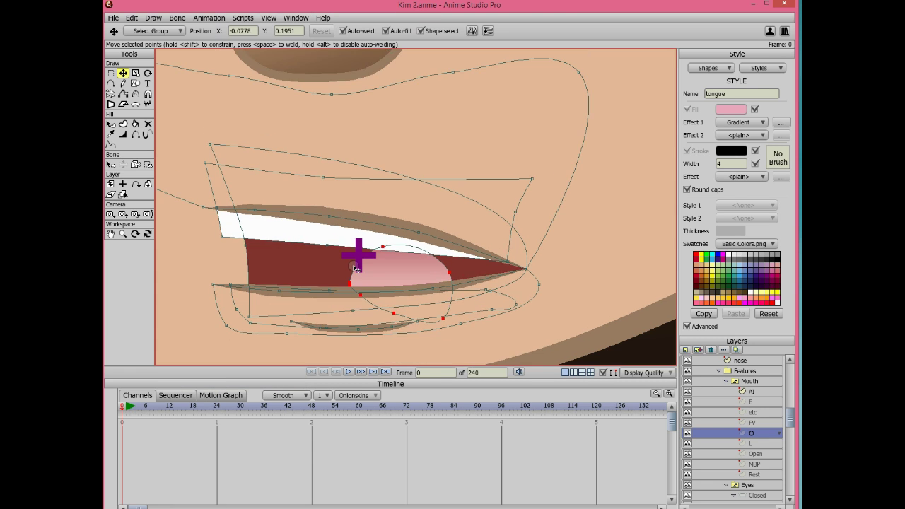
# - Select all points of the O mouth and scale them horizontally to less than half the width
pyautogui.scroll(-2, 355, 263)
pyautogui.hotkey('ctrl', 'a')
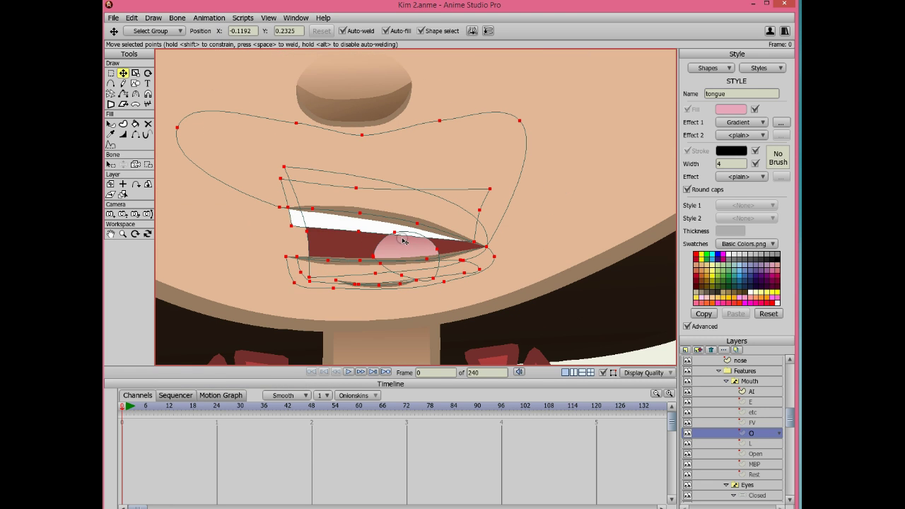
pyautogui.click(135, 73)
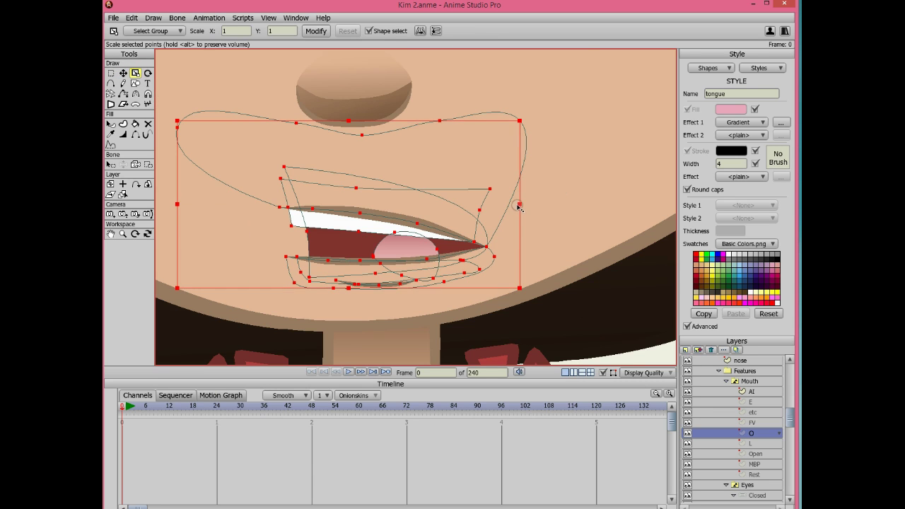
pyautogui.moveTo(519, 206); pyautogui.dragTo(419, 203)
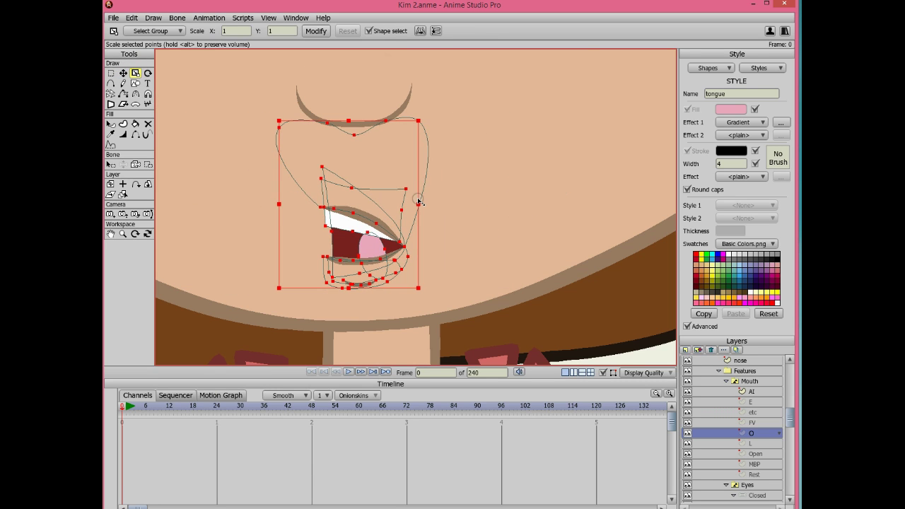
# - Widen the O mouth's tongue, place it at about X -0.1073, Y 0.1894 and adjust its individual points
pyautogui.click(363, 249)
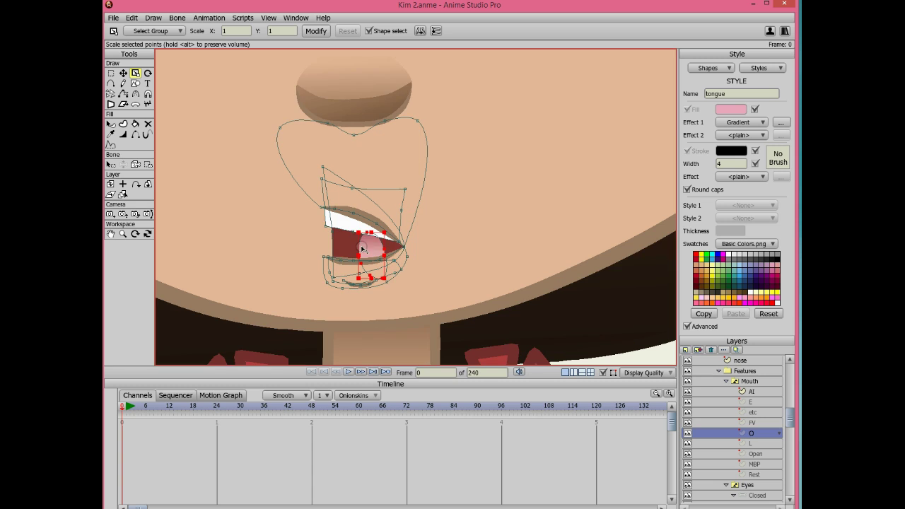
pyautogui.moveTo(360, 255)
pyautogui.mouseDown()
pyautogui.moveTo(330, 256)
pyautogui.moveTo(363, 247)
pyautogui.moveTo(358, 253)
pyautogui.mouseUp()
pyautogui.press('t')
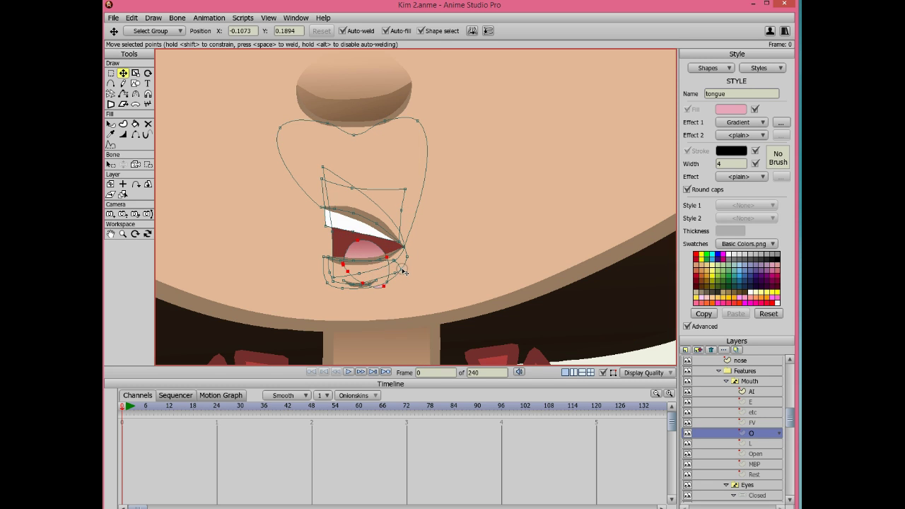
pyautogui.press('Return')
pyautogui.moveTo(384, 287); pyautogui.dragTo(386, 282)
pyautogui.moveTo(358, 240); pyautogui.dragTo(404, 252)
# - Thin the line of the O mouth's upper lip to a point width of about 1
pyautogui.scroll(2, 398, 251)
pyautogui.press('w')
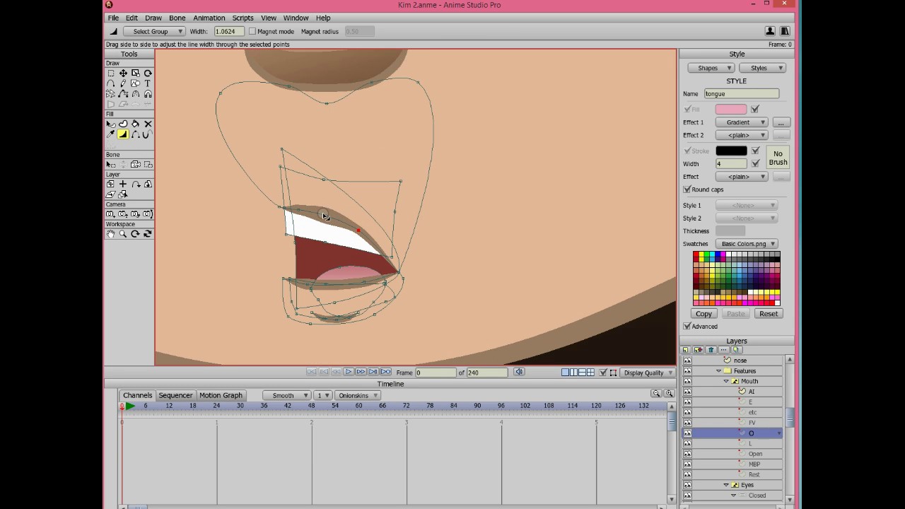
pyautogui.click(297, 210)
pyautogui.moveTo(293, 212)
pyautogui.mouseDown()
pyautogui.moveTo(302, 211)
pyautogui.moveTo(290, 215)
pyautogui.mouseUp()
pyautogui.click(361, 234)
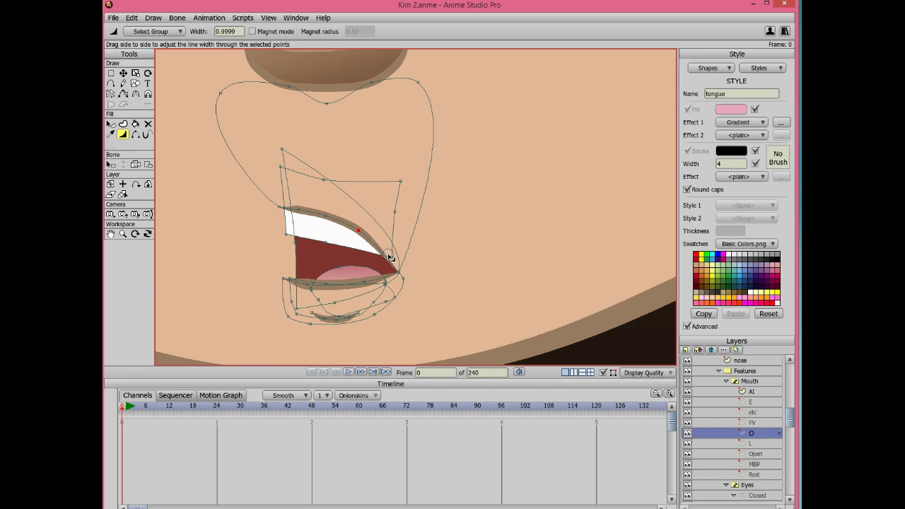
# - Raise the lower right corner point of the O mouth's teeth to about X -0.0844, Y 0.2112
pyautogui.press('t')
pyautogui.moveTo(392, 258); pyautogui.dragTo(387, 245)
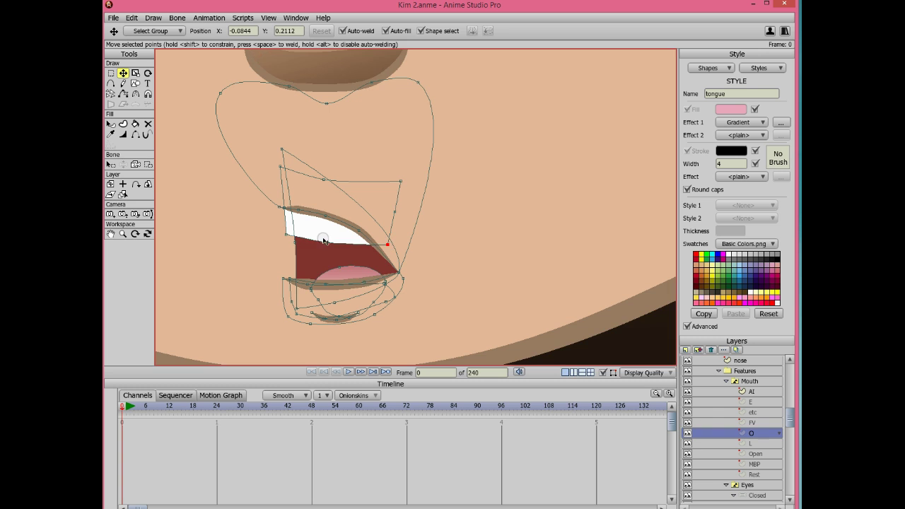
pyautogui.scroll(-3, 358, 247)
pyautogui.scroll(3, 424, 263)
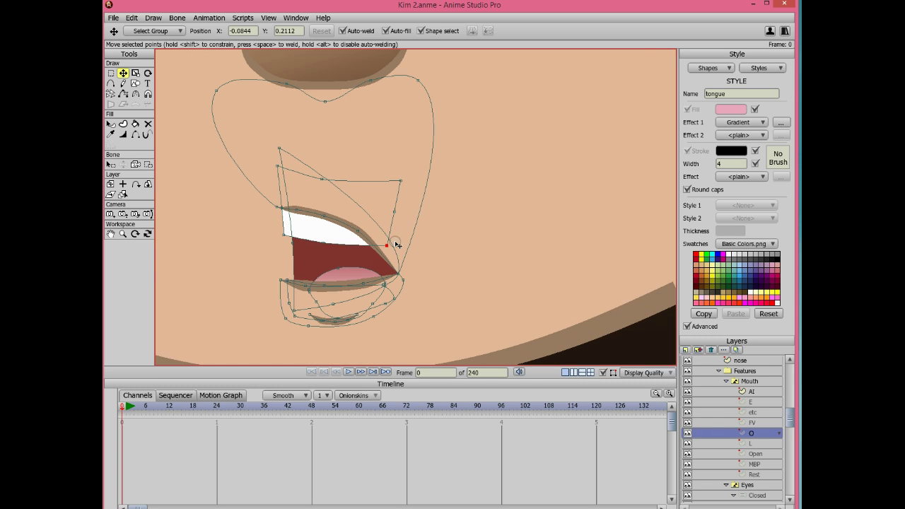
# - Move the O mouth's whole teeth shape up to about X -0.1081, Y 0.2395, hiding the point outlines for a clear view
pyautogui.moveTo(324, 240); pyautogui.dragTo(330, 229)
pyautogui.scroll(-2, 424, 267)
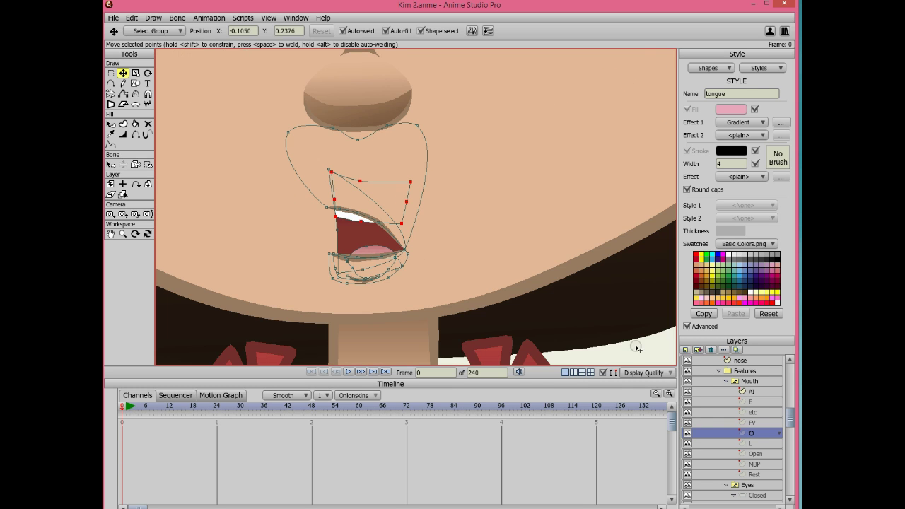
pyautogui.click(603, 374)
pyautogui.rightClick(436, 248)
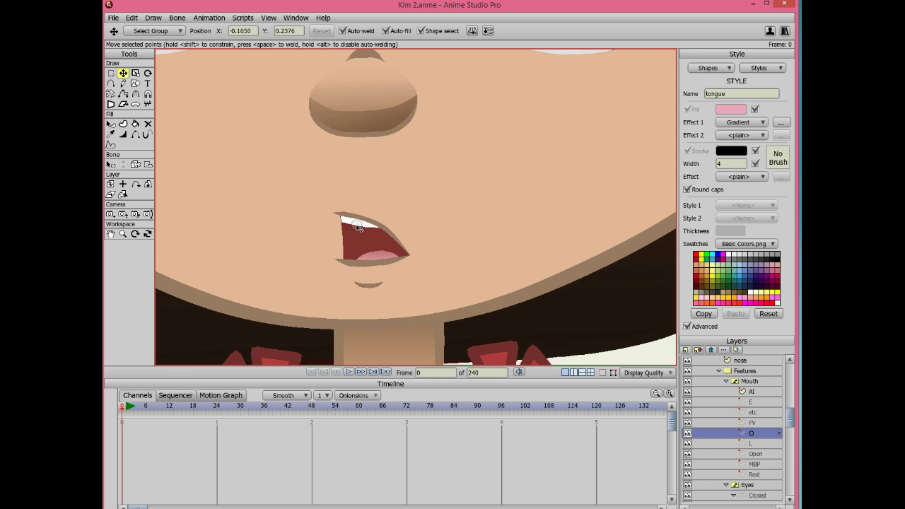
pyautogui.moveTo(358, 228); pyautogui.dragTo(356, 226)
pyautogui.scroll(-3, 439, 221)
pyautogui.scroll(-2, 453, 219)
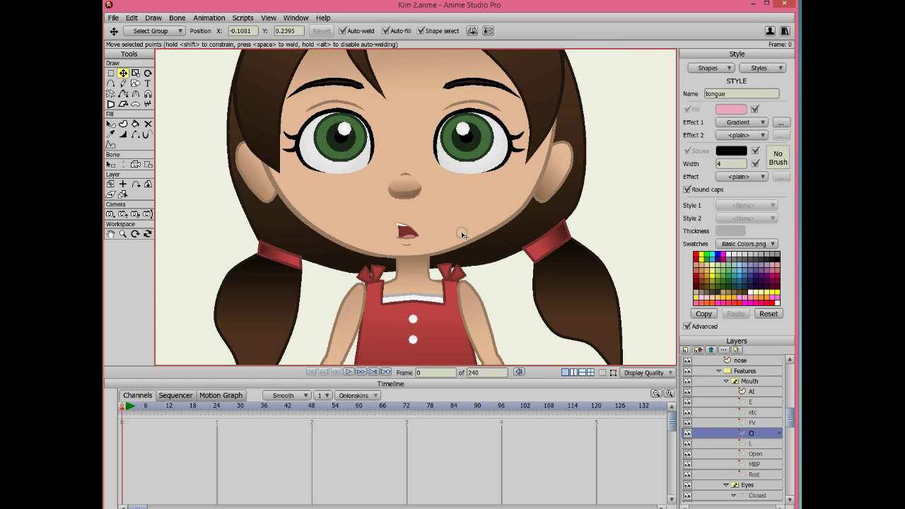
pyautogui.scroll(5, 379, 255)
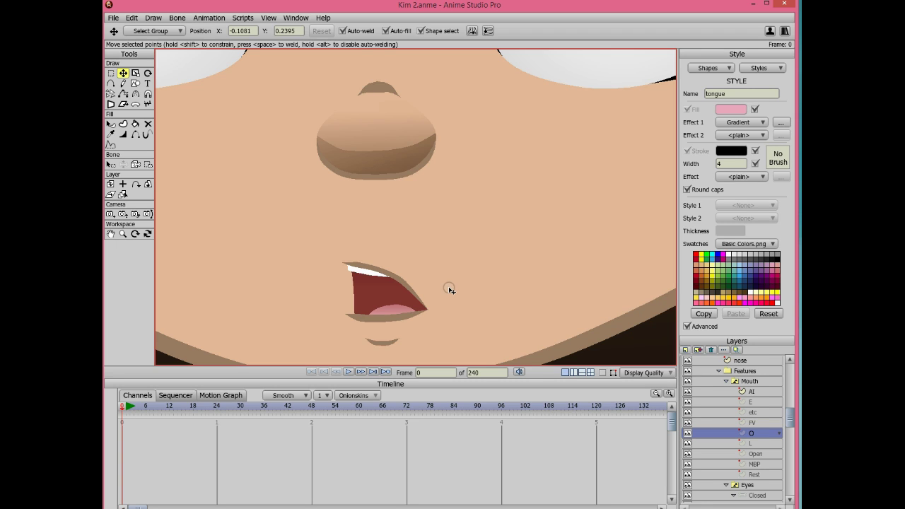
# - Move a right-hand point of the crease below the O mouth to about X -0.1014, Y 0.1736
pyautogui.moveTo(412, 283); pyautogui.dragTo(431, 249)
pyautogui.scroll(1, 433, 249)
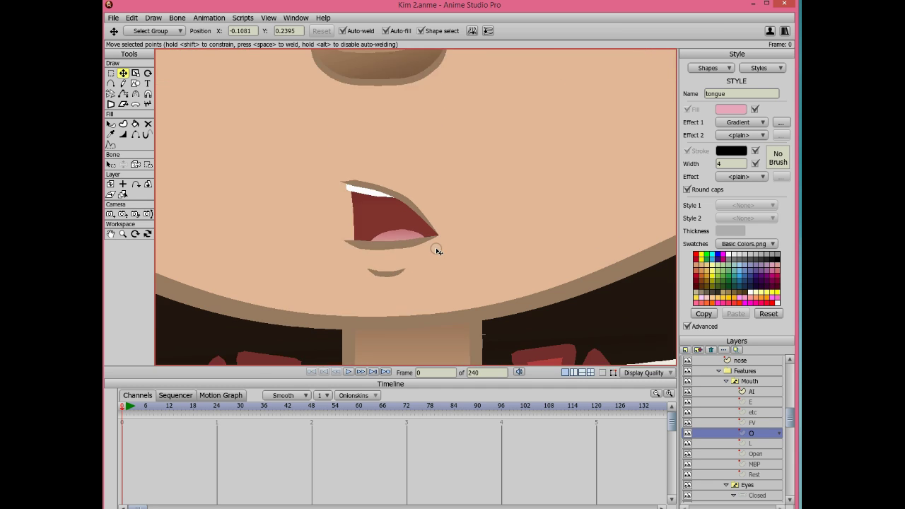
pyautogui.scroll(-2, 437, 249)
pyautogui.click(403, 259)
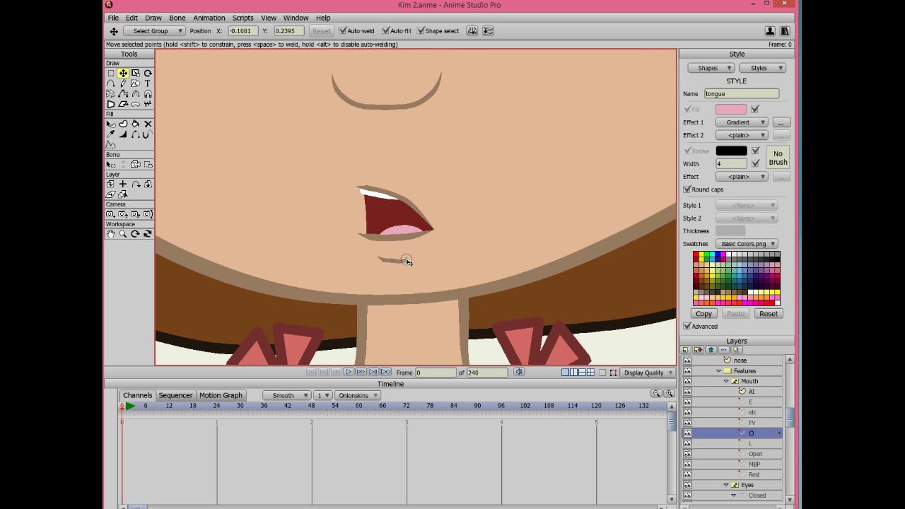
pyautogui.moveTo(408, 259)
pyautogui.mouseDown()
pyautogui.moveTo(430, 268)
pyautogui.moveTo(424, 245)
pyautogui.moveTo(430, 262)
pyautogui.mouseUp()
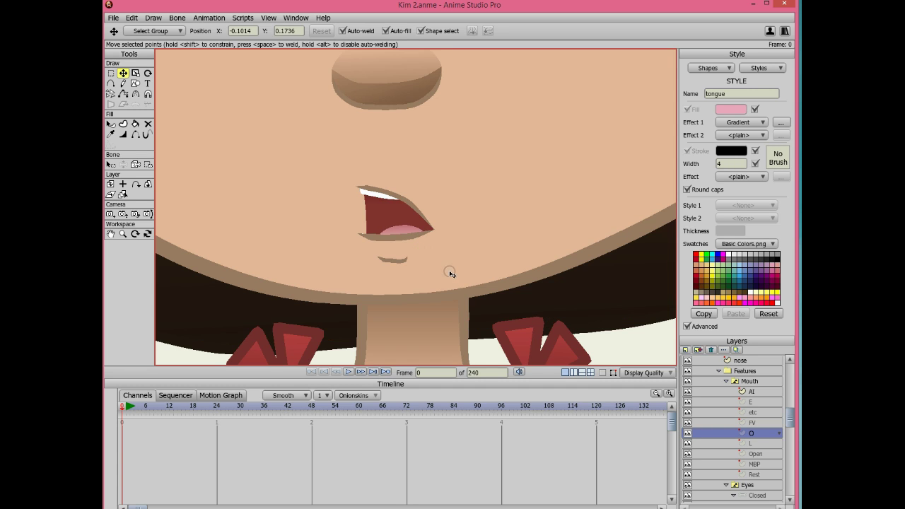
pyautogui.scroll(2, 452, 274)
# - Lengthen the crease's right end with auto-weld switched off, placing its point at about X -0.0957, Y 0.1745, and re-enable auto-weld
pyautogui.click(602, 373)
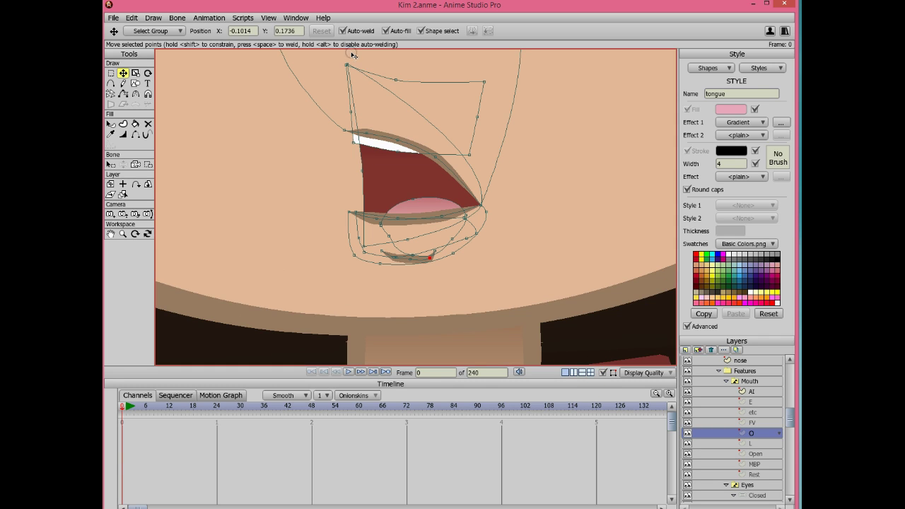
pyautogui.click(360, 31)
pyautogui.moveTo(431, 256); pyautogui.dragTo(454, 250)
pyautogui.moveTo(430, 259); pyautogui.dragTo(463, 269)
pyautogui.click(602, 374)
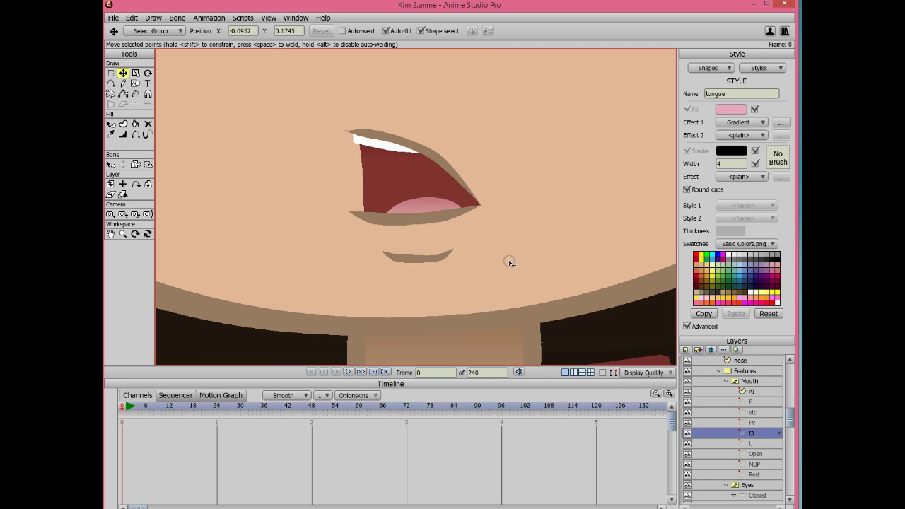
pyautogui.scroll(-2, 495, 255)
pyautogui.click(346, 30)
# - Duplicate the O mouth layer and name the copy U
pyautogui.scroll(-3, 436, 182)
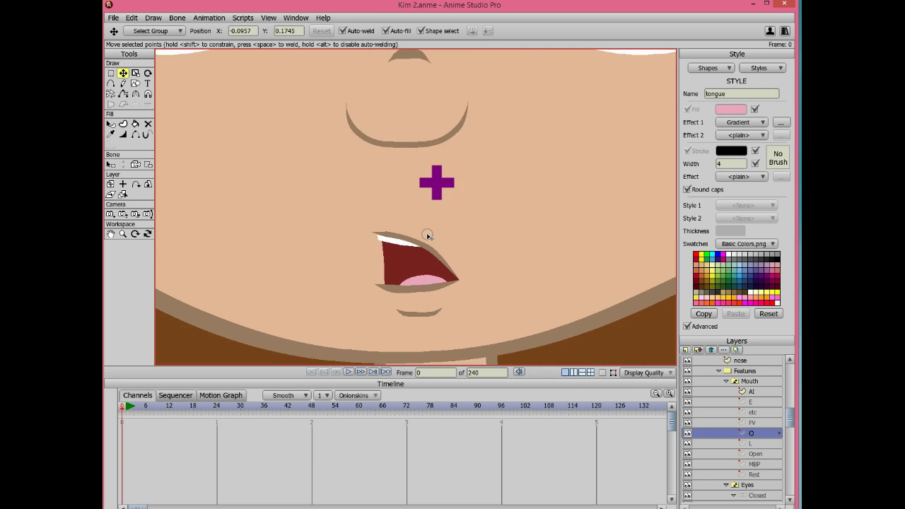
pyautogui.scroll(-2, 450, 283)
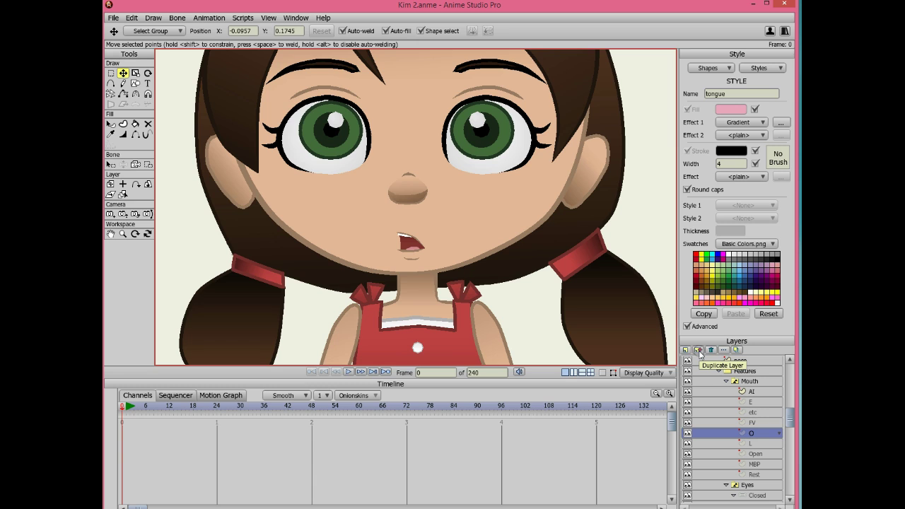
pyautogui.click(699, 350)
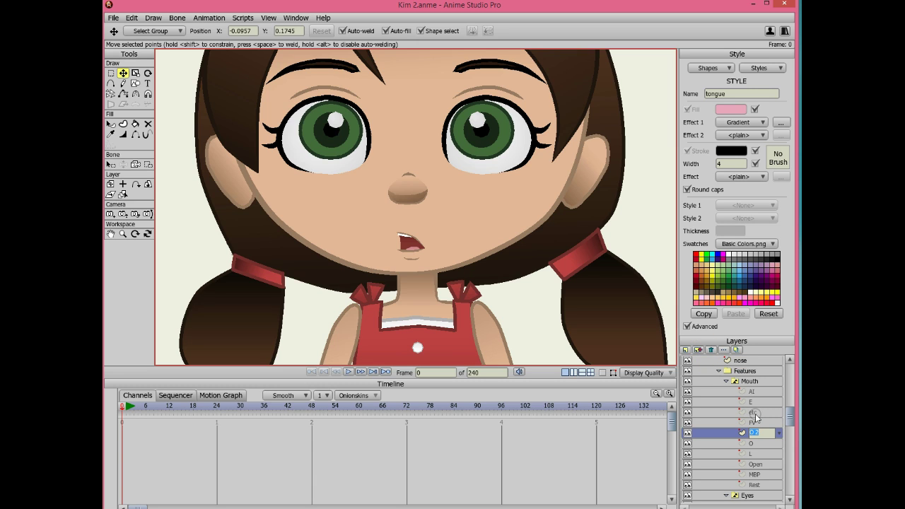
pyautogui.write('U')
pyautogui.press('Return')
# - Show the U mouth's points, undo the upper lip move and raise the teeth shape completely above the mouth opening
pyautogui.scroll(5, 376, 239)
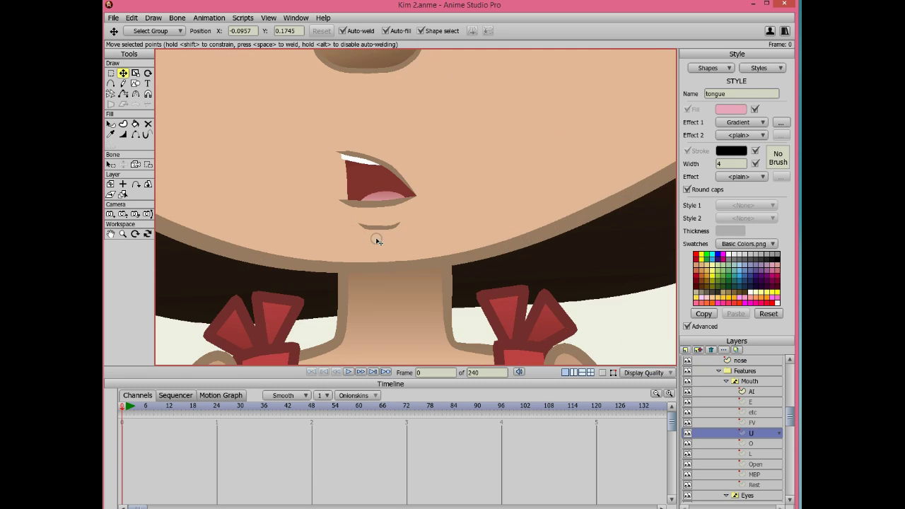
pyautogui.click(603, 372)
pyautogui.scroll(3, 387, 196)
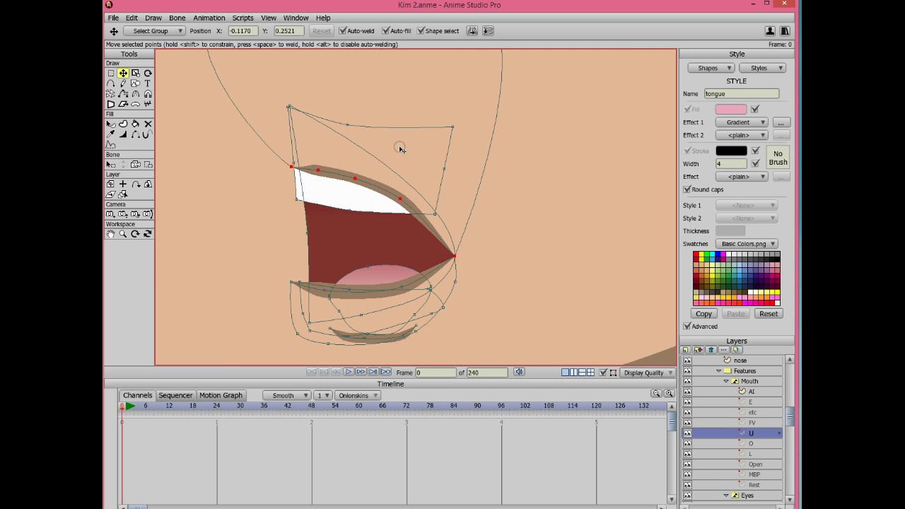
pyautogui.hotkey('ctrl', 'z')
pyautogui.moveTo(417, 125)
pyautogui.mouseDown()
pyautogui.moveTo(421, 90)
pyautogui.moveTo(420, 97)
pyautogui.mouseUp()
pyautogui.hotkey('ctrl', 'z')
# - Select the points of the U mouth's lips, interior, tongue and crease, and scale them slightly taller and narrower
pyautogui.click(110, 73)
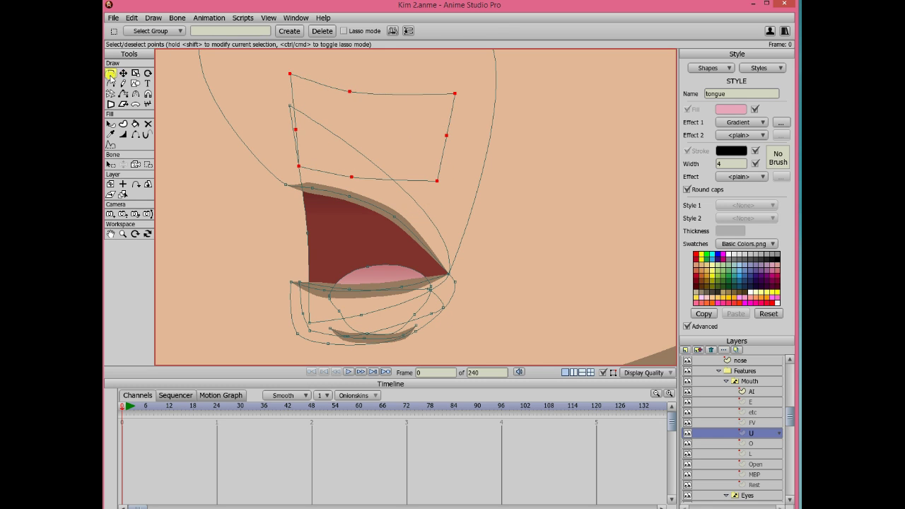
pyautogui.moveTo(260, 176)
pyautogui.mouseDown()
pyautogui.moveTo(491, 362)
pyautogui.moveTo(486, 356)
pyautogui.mouseUp()
pyautogui.click(135, 73)
pyautogui.moveTo(374, 173); pyautogui.dragTo(373, 162)
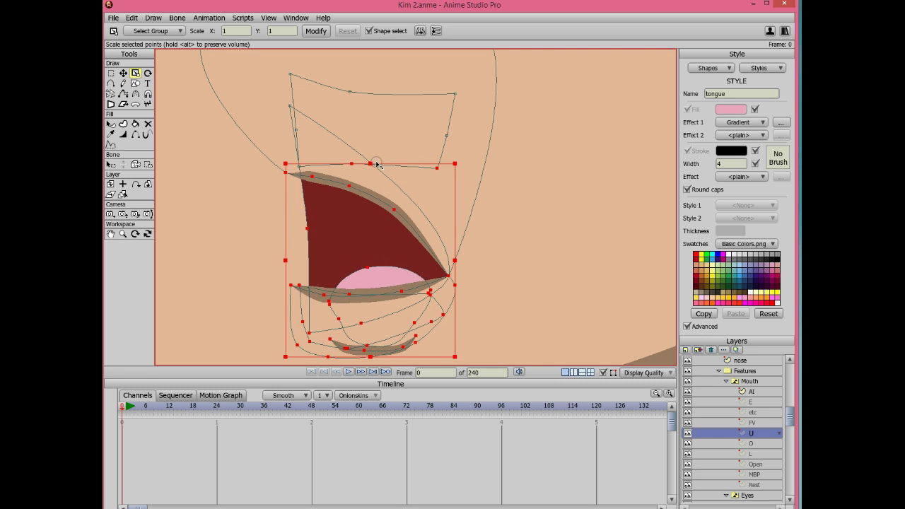
pyautogui.moveTo(456, 263); pyautogui.dragTo(450, 262)
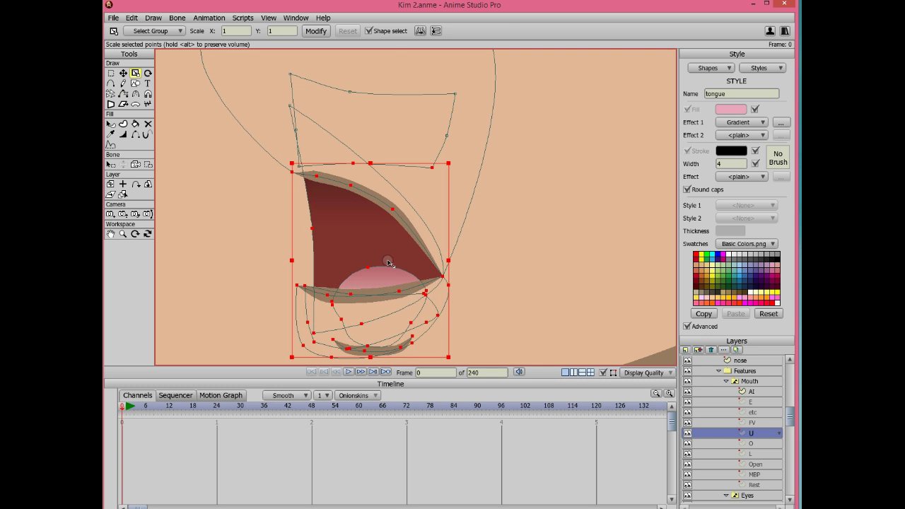
# - Lower the U mouth's tongue and reshape it point by point, placing the last point at about X -0.0937, Y 0.1962
pyautogui.press('t')
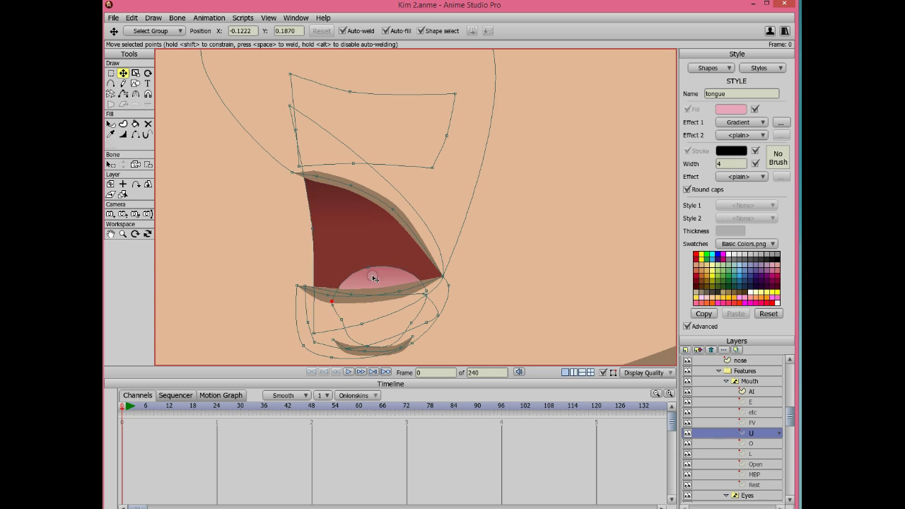
pyautogui.click(374, 273)
pyautogui.moveTo(381, 273); pyautogui.dragTo(367, 282)
pyautogui.press('Return')
pyautogui.moveTo(325, 307); pyautogui.dragTo(331, 286)
pyautogui.moveTo(417, 294); pyautogui.dragTo(362, 288)
pyautogui.scroll(-2, 362, 290)
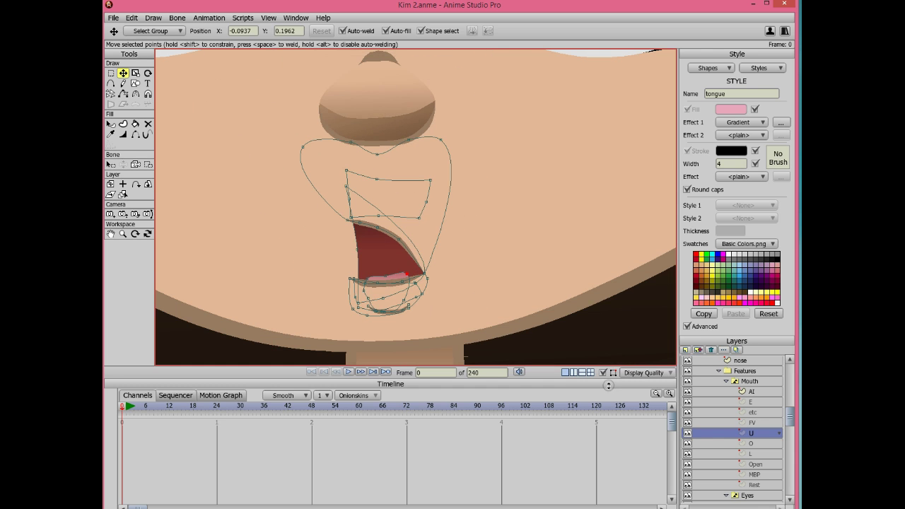
# - Hide the mouth's construction curves on the canvas, duplicate the U mouth layer and name the copy WQ
pyautogui.click(602, 373)
pyautogui.scroll(-2, 460, 250)
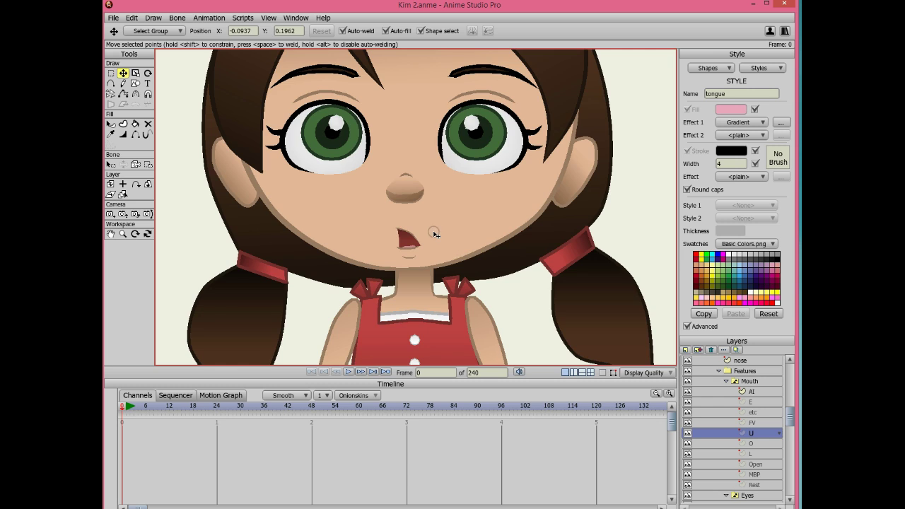
pyautogui.scroll(-1, 439, 235)
pyautogui.scroll(3, 473, 234)
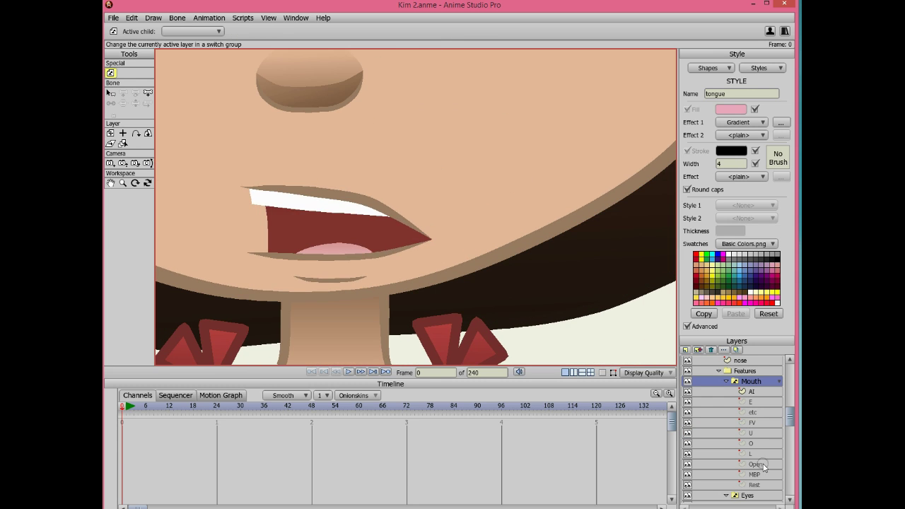
pyautogui.click(755, 434)
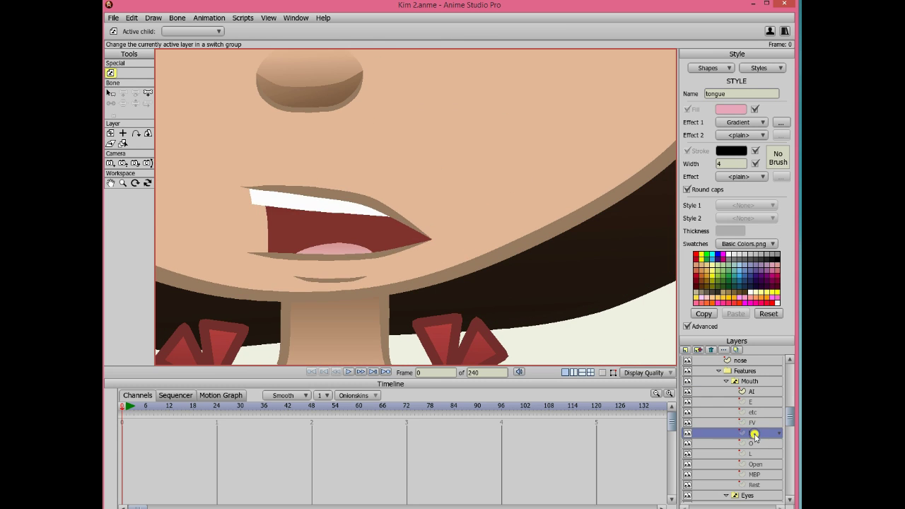
pyautogui.click(752, 444)
pyautogui.click(753, 433)
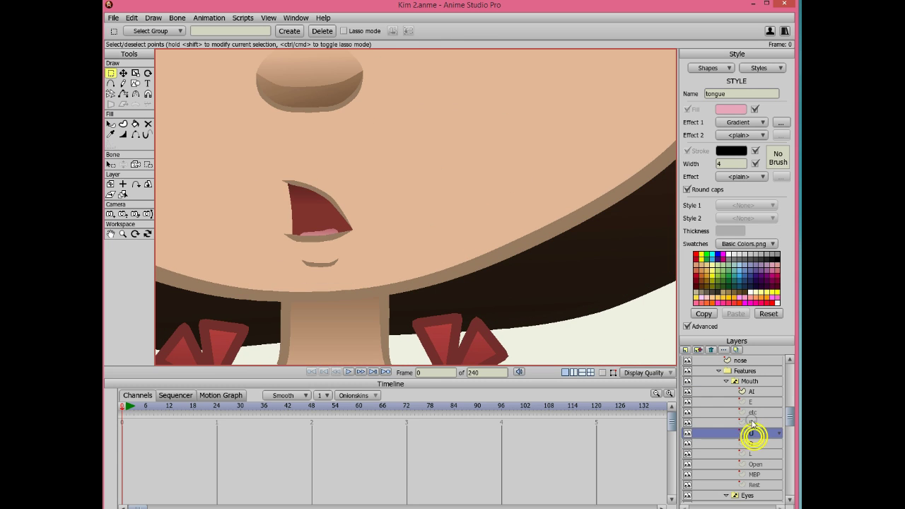
pyautogui.click(698, 351)
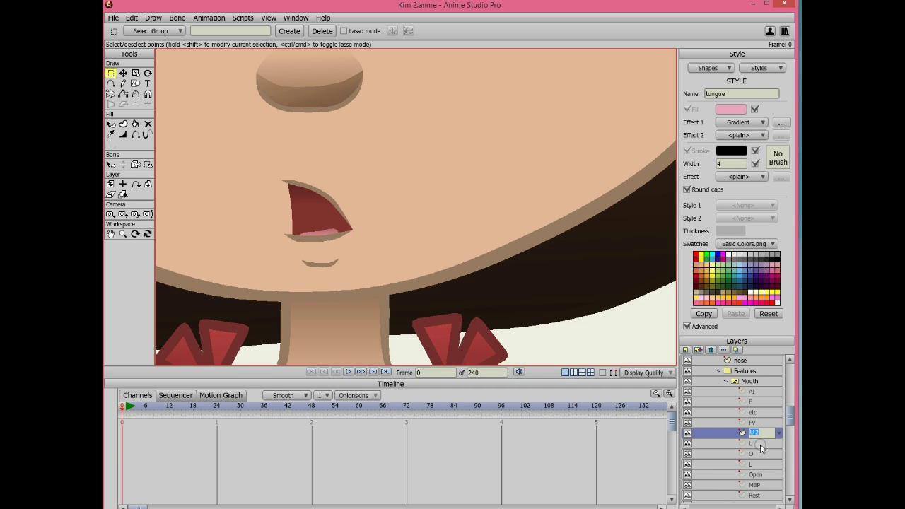
pyautogui.write('WQ')
pyautogui.press('Return')
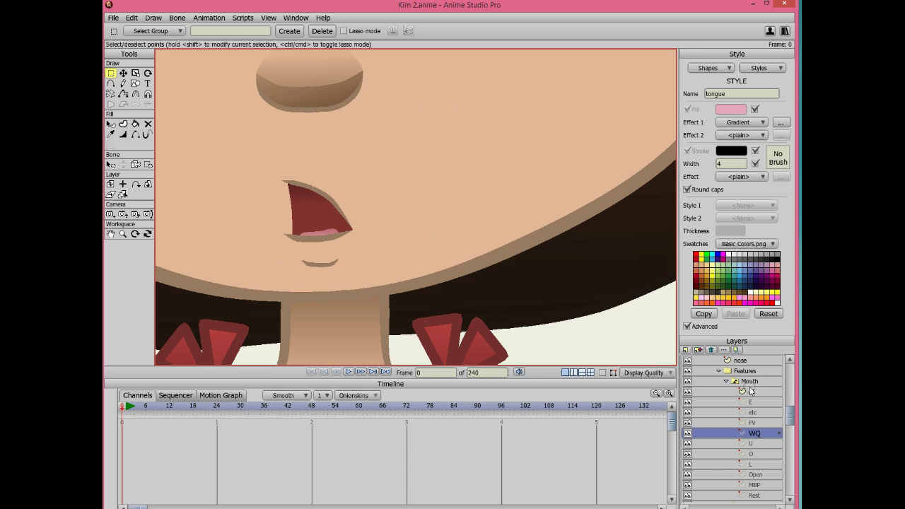
# - Rename the Mouth switch layer to Relaxed
pyautogui.scroll(1, 752, 391)
pyautogui.click(741, 397)
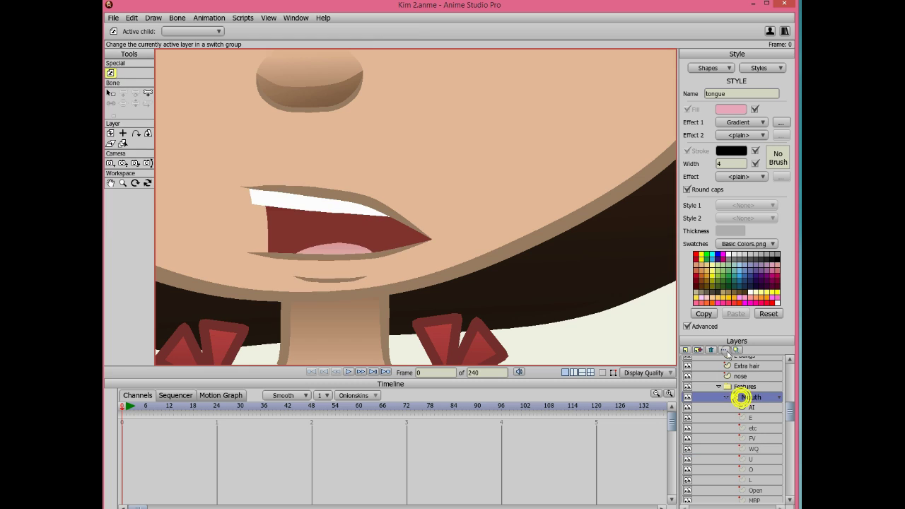
pyautogui.doubleClick(741, 398)
pyautogui.write('Res')
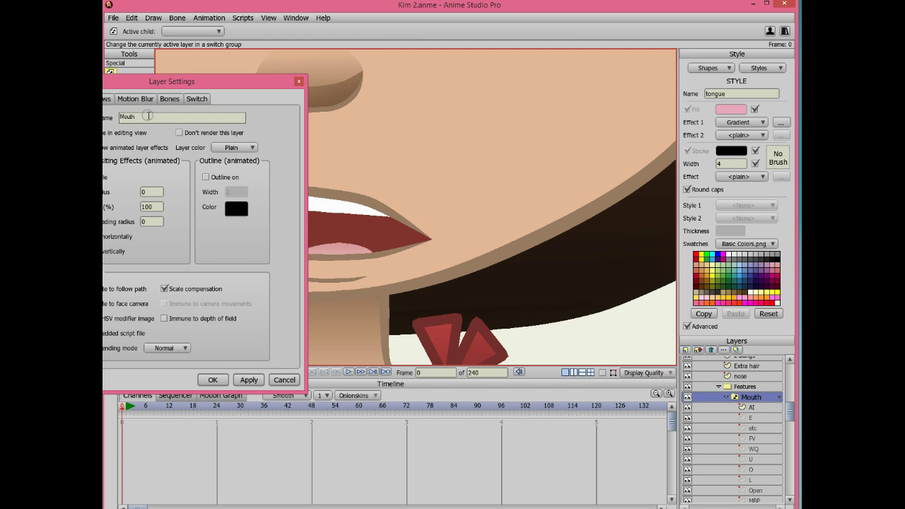
pyautogui.press('BackSpace')
pyautogui.press('BackSpace')
pyautogui.press('BackSpace')
pyautogui.write('Relax')
pyautogui.press('Return')
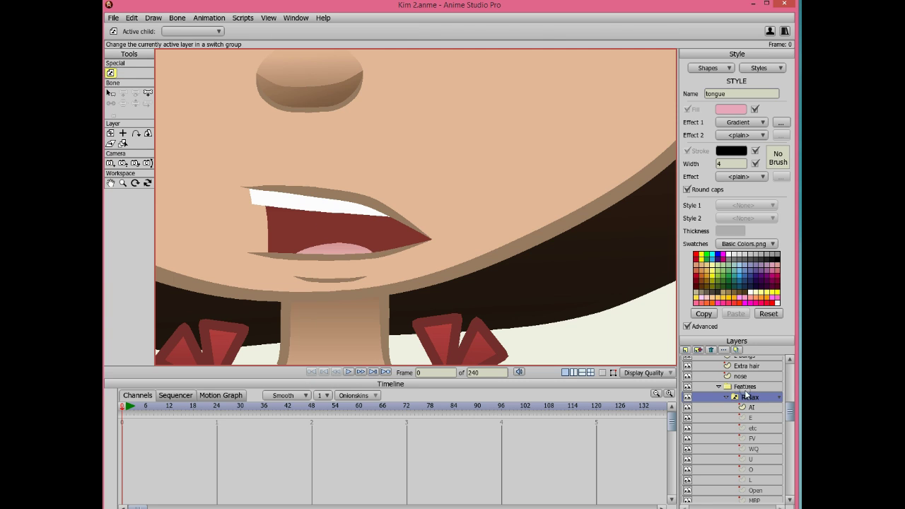
pyautogui.doubleClick(745, 396)
pyautogui.write('elaxe')
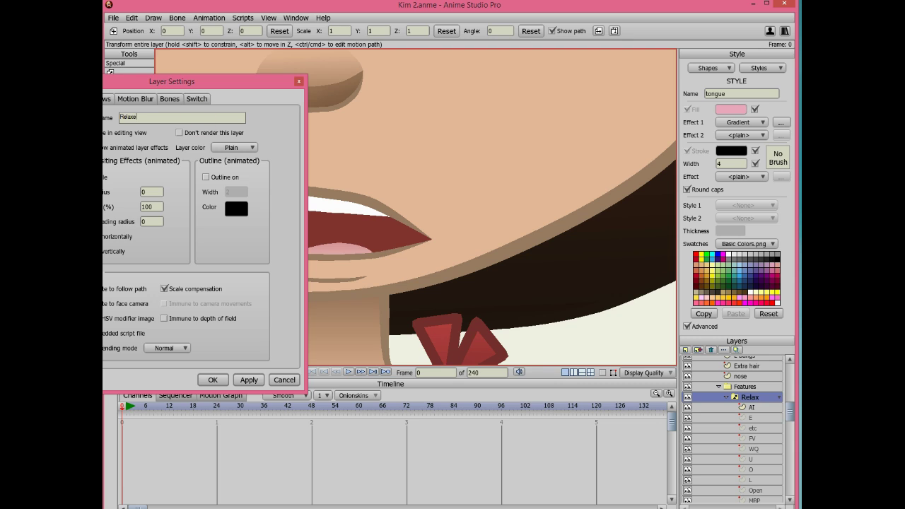
pyautogui.write('d')
pyautogui.press('Return')
# - Add a new switch layer named Mouth above the collapsed Relaxed layer and nest Relaxed inside it
pyautogui.click(726, 398)
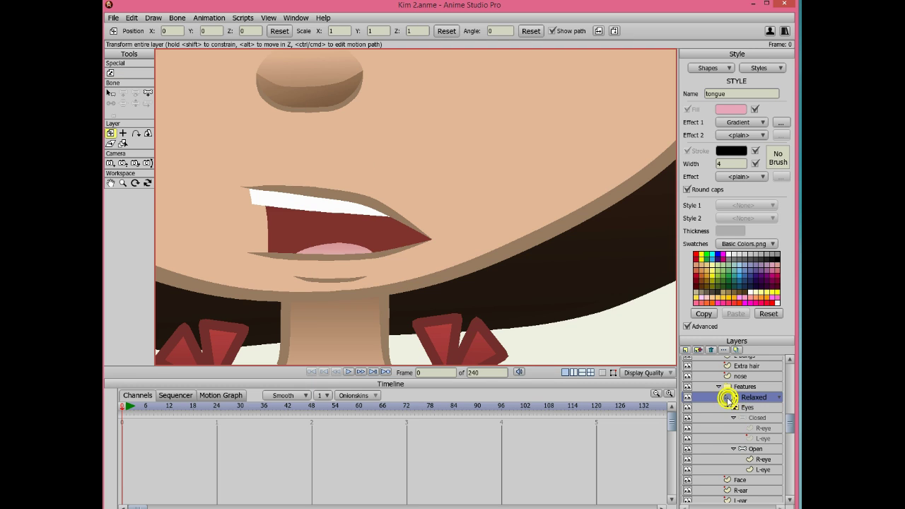
pyautogui.click(686, 350)
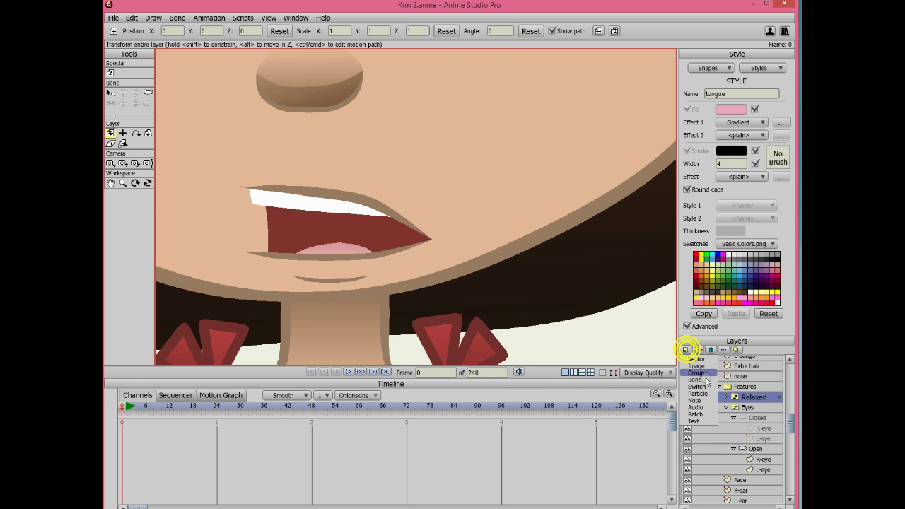
pyautogui.click(710, 386)
pyautogui.write('Mouth')
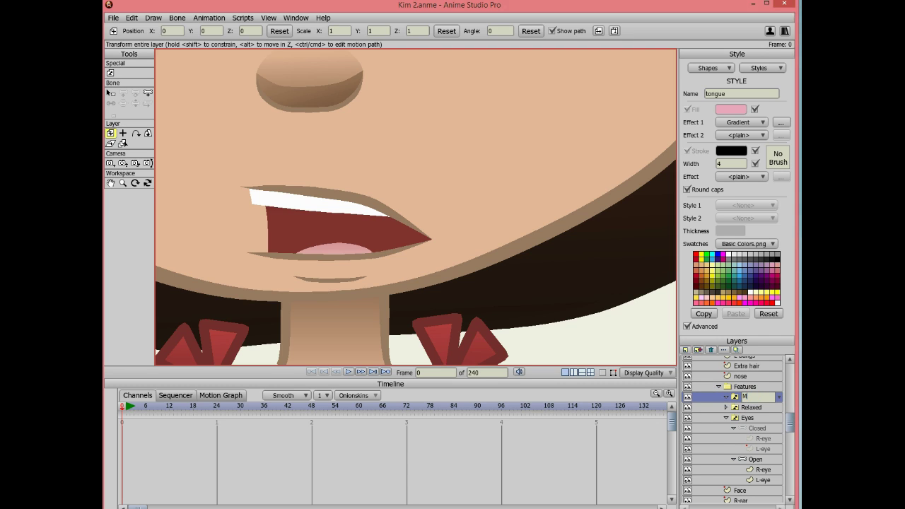
pyautogui.press('Return')
pyautogui.moveTo(743, 415); pyautogui.dragTo(744, 399)
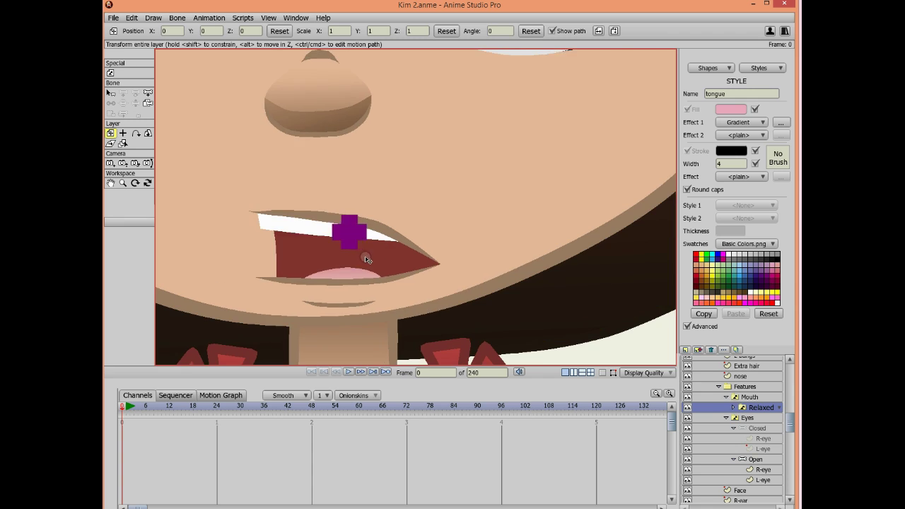
# - Activate the Rest shape in the Relaxed group and move its Open layer out, directly under the Mouth switch layer
pyautogui.rightClick(759, 411)
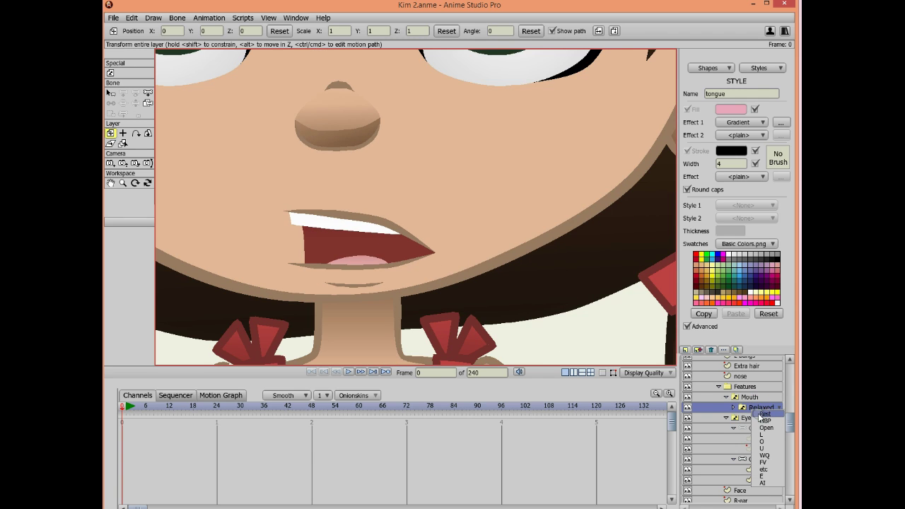
pyautogui.click(763, 413)
pyautogui.click(734, 407)
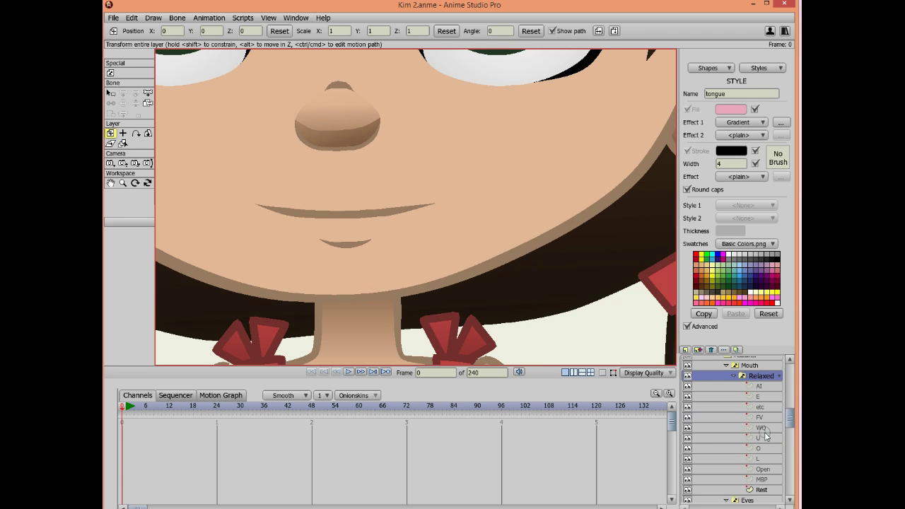
pyautogui.moveTo(764, 473); pyautogui.dragTo(756, 376)
pyautogui.click(734, 387)
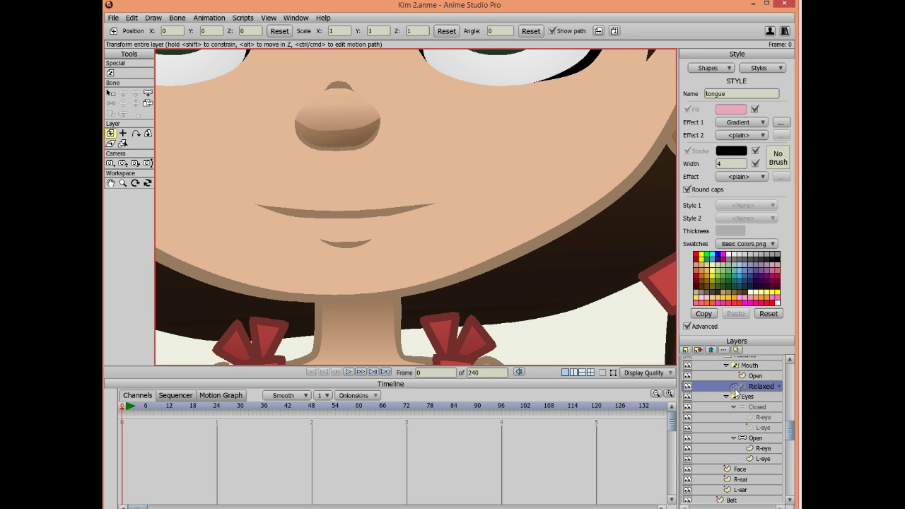
# - Display the Open mouth and render a preview of the whole character
pyautogui.click(756, 375)
pyautogui.scroll(-5, 410, 219)
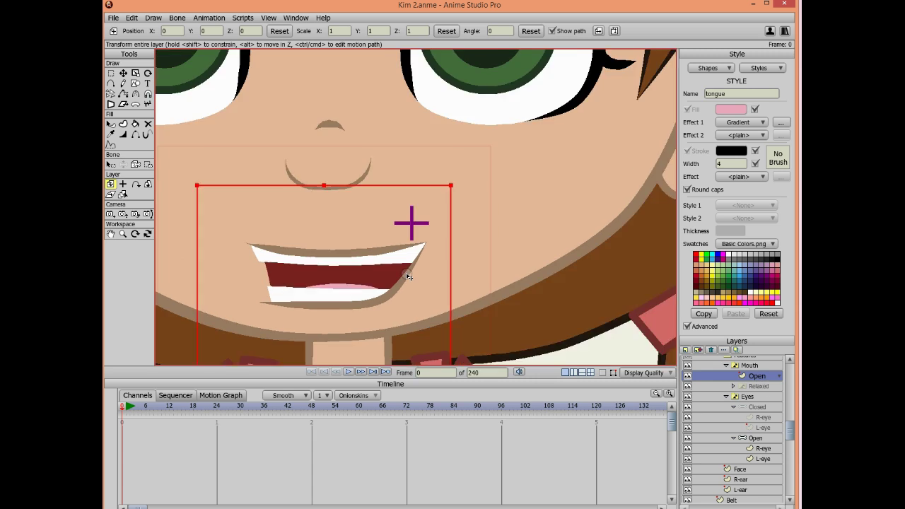
pyautogui.scroll(-3, 452, 265)
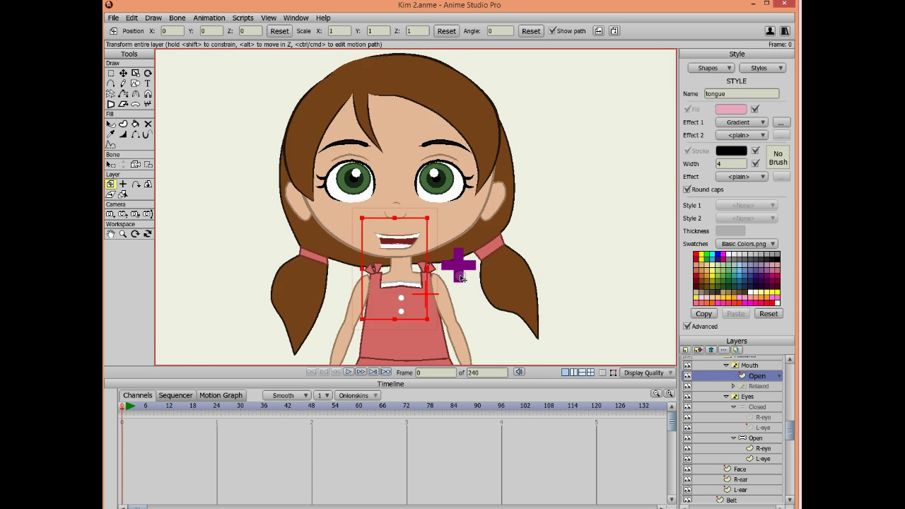
pyautogui.hotkey('ctrl', 'r')
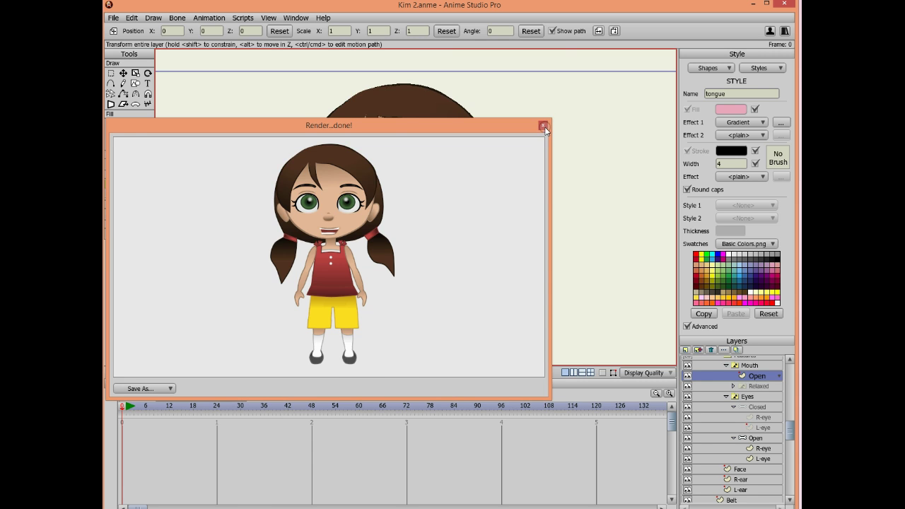
pyautogui.click(544, 126)
pyautogui.scroll(5, 475, 202)
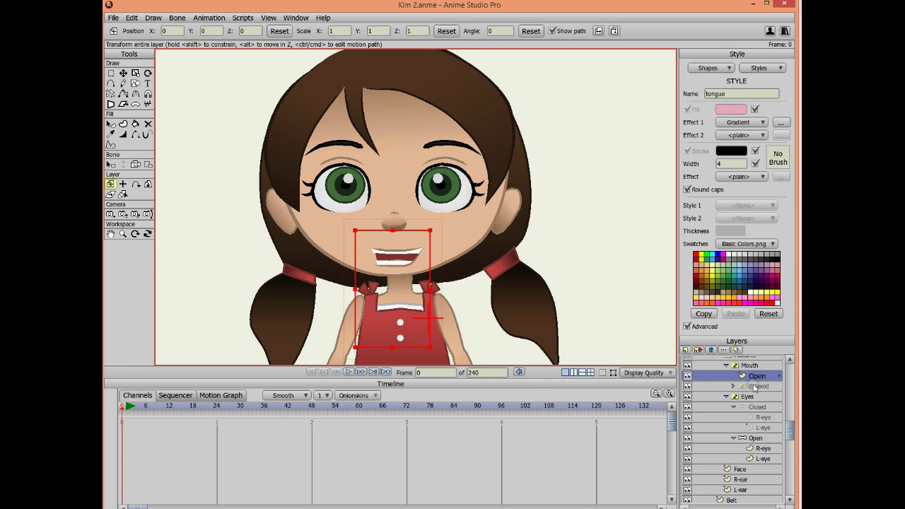
# - Activate the Relaxed mouth group and choose Switch Data File as the audio sync source in its switch settings
pyautogui.click(756, 387)
pyautogui.scroll(2, 505, 252)
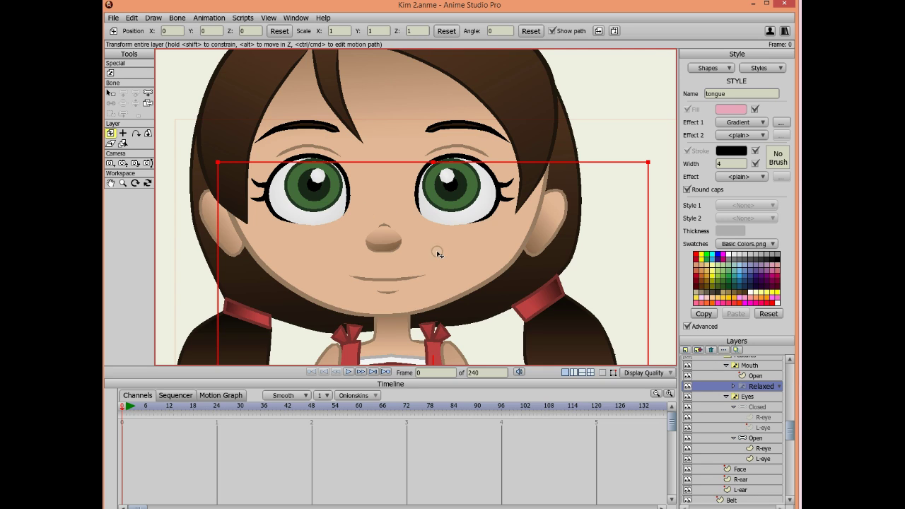
pyautogui.click(725, 351)
pyautogui.click(197, 99)
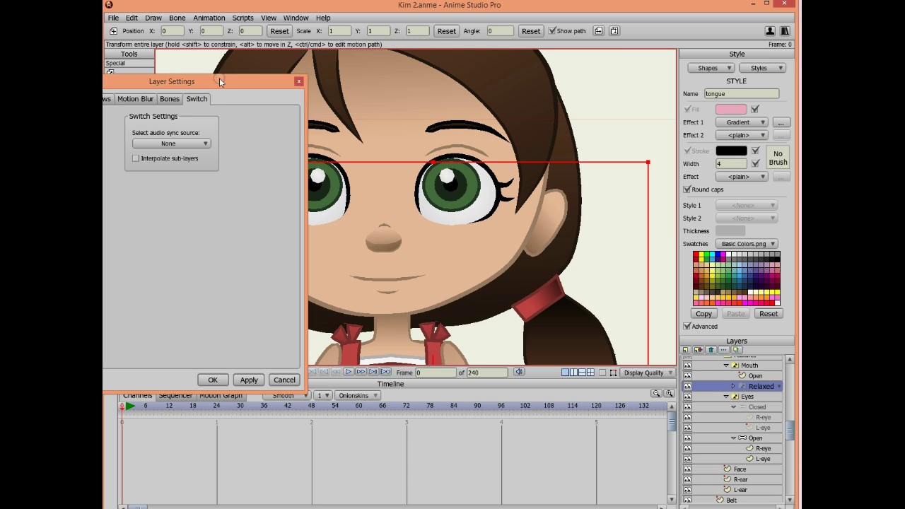
pyautogui.click(185, 144)
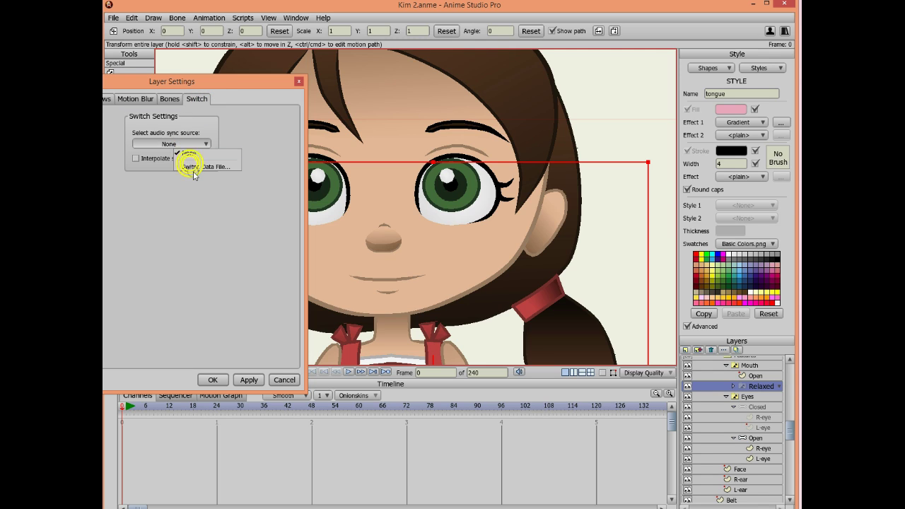
pyautogui.click(190, 164)
pyautogui.click(187, 145)
pyautogui.click(208, 167)
pyautogui.moveTo(424, 99); pyautogui.dragTo(252, 89)
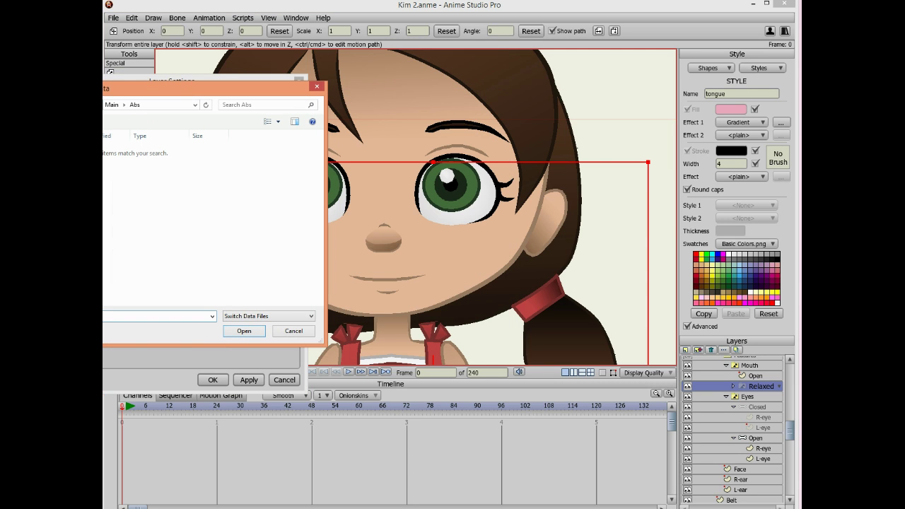
# - Browse from the Creature folder through Speech to the Part 2 folder
pyautogui.click(162, 161)
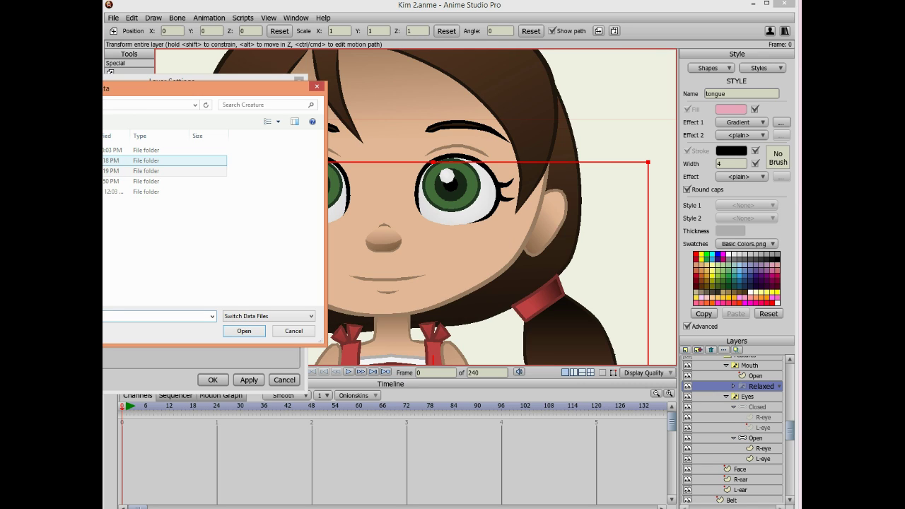
pyautogui.doubleClick(113, 150)
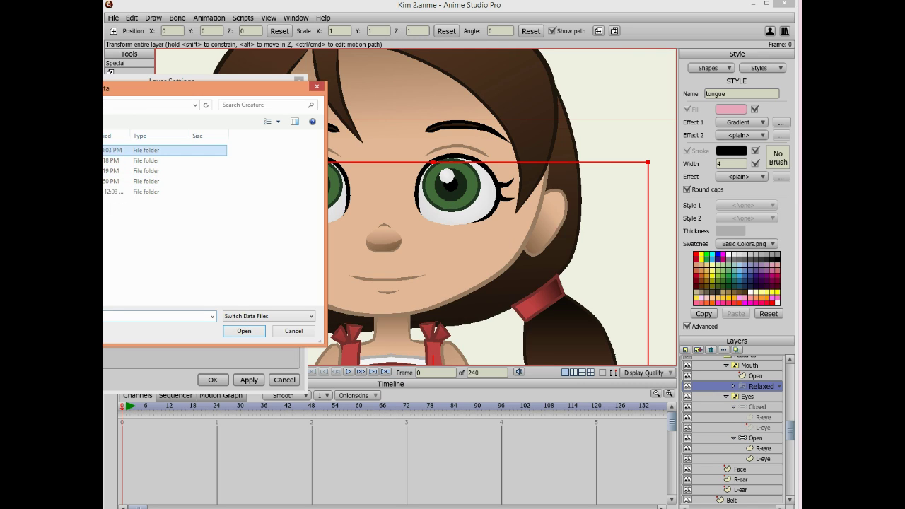
pyautogui.doubleClick(113, 161)
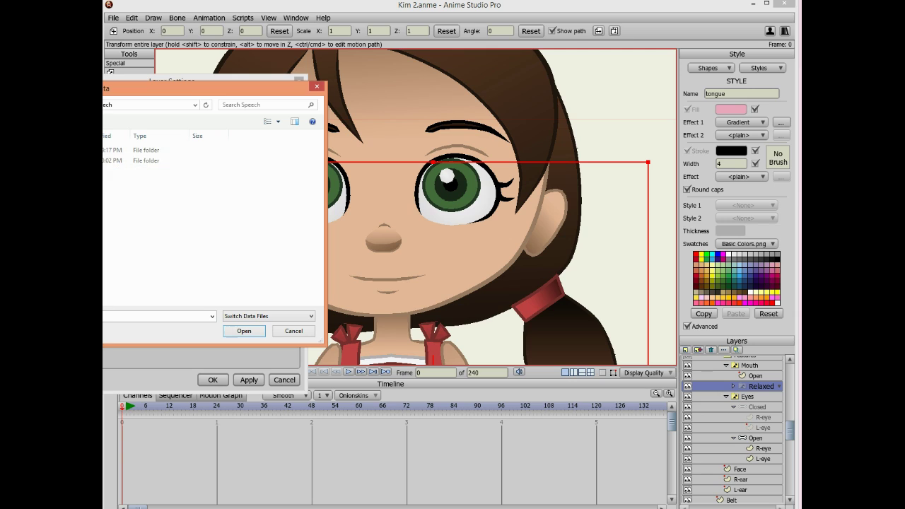
pyautogui.click(113, 150)
pyautogui.press('Down')
pyautogui.press('Return')
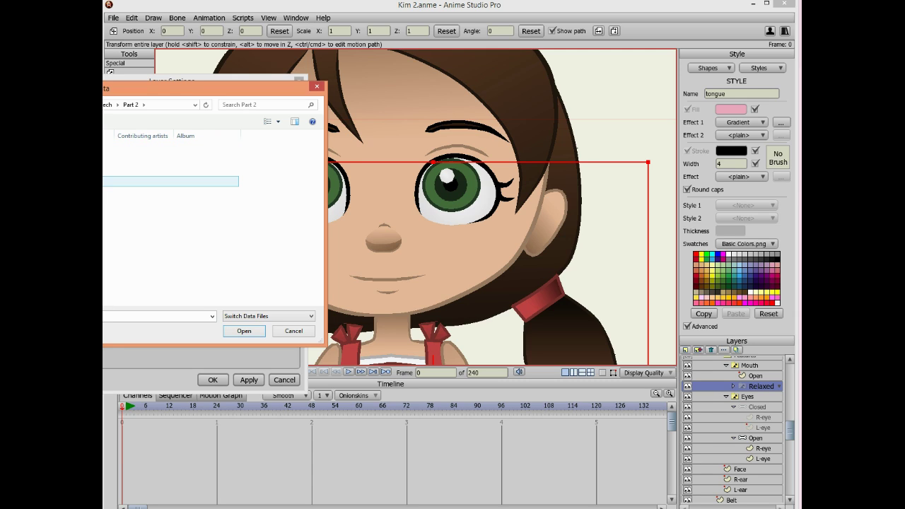
# - Load the dat file from the Papagayo folder as the Relaxed layer's switch data and accept the layer settings
pyautogui.press('Up')
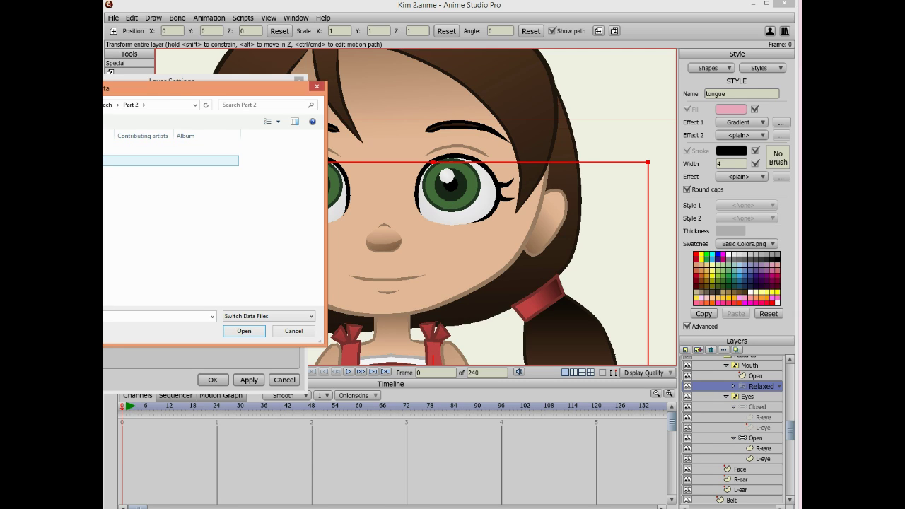
pyautogui.press('Down')
pyautogui.press('Up')
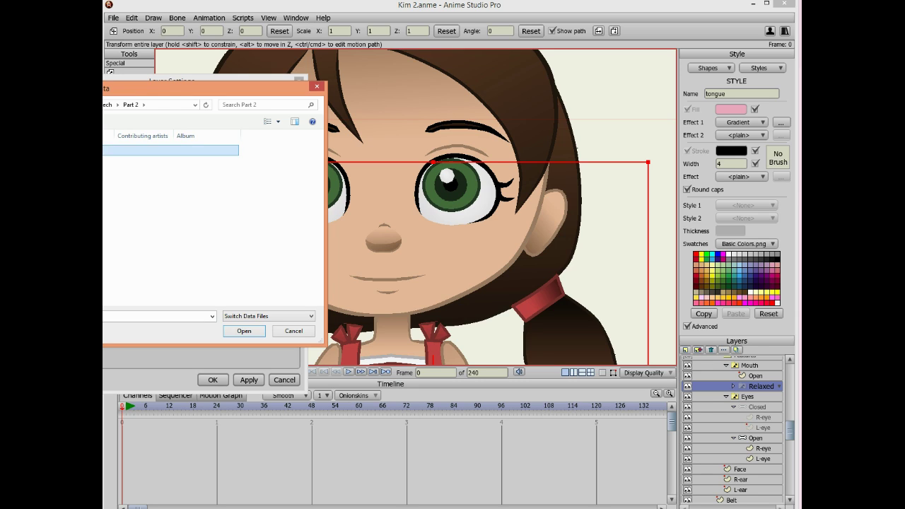
pyautogui.press('Return')
pyautogui.hotkey('alt', 'Up')
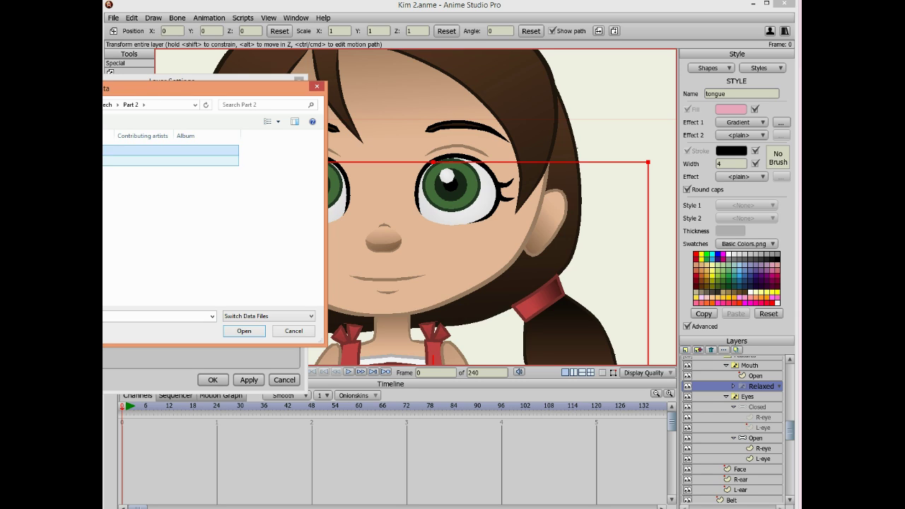
pyautogui.doubleClick(170, 182)
pyautogui.hotkey('alt', 'Up')
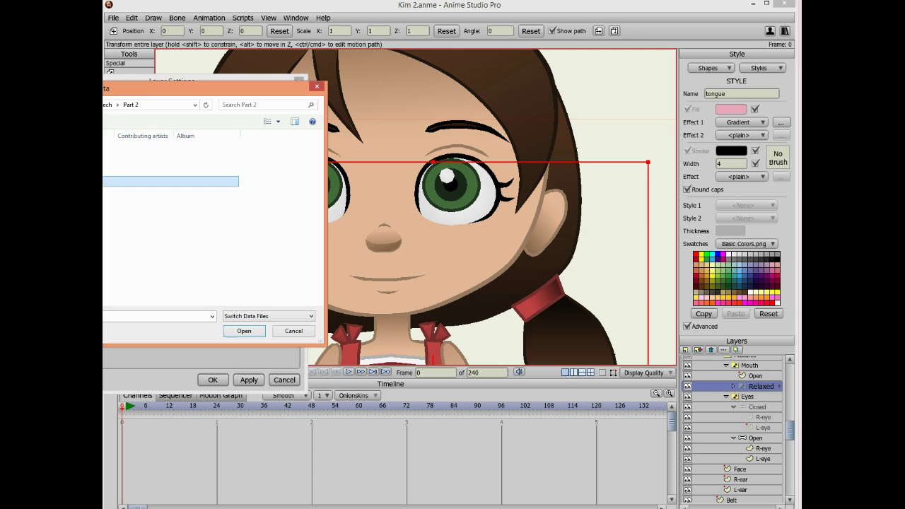
pyautogui.doubleClick(170, 182)
pyautogui.press('Down')
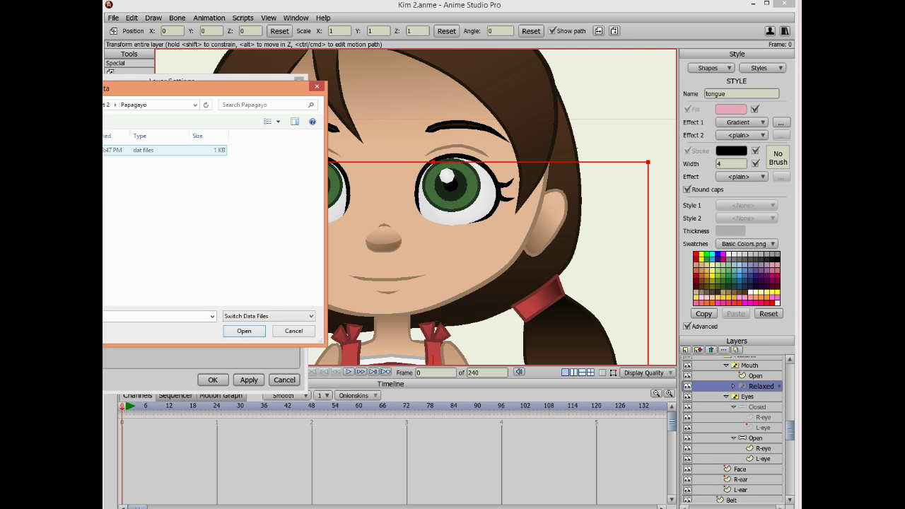
pyautogui.press('Return')
pyautogui.click(213, 380)
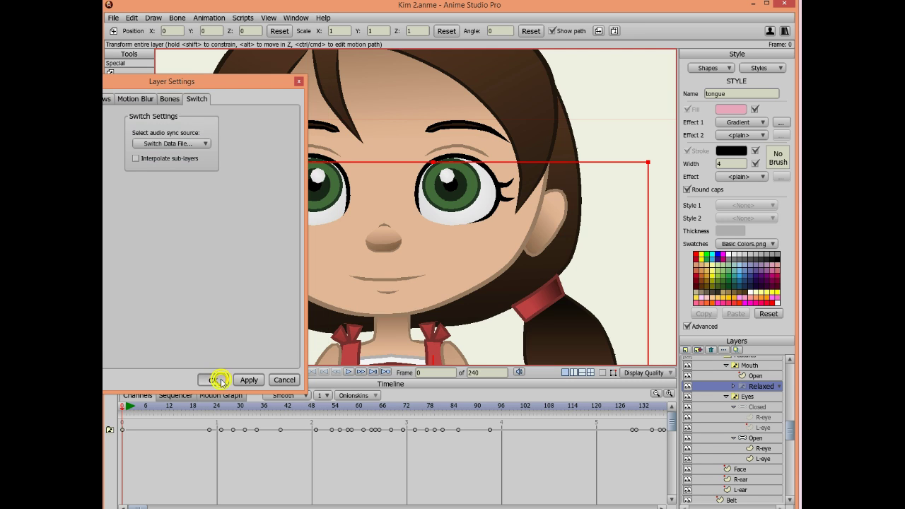
# - Play back the animation to check the Relaxed mouth's lip-sync and stop it at frame 75
pyautogui.click(297, 409)
pyautogui.click(135, 409)
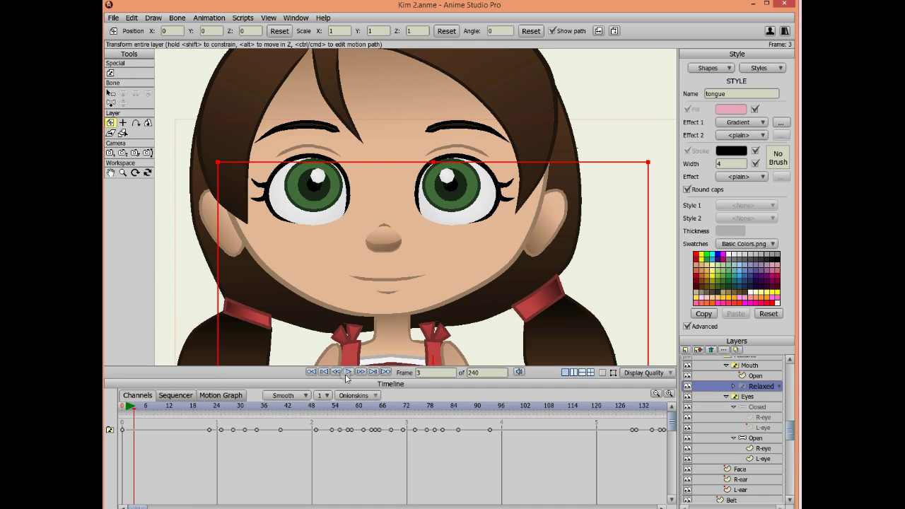
pyautogui.click(349, 373)
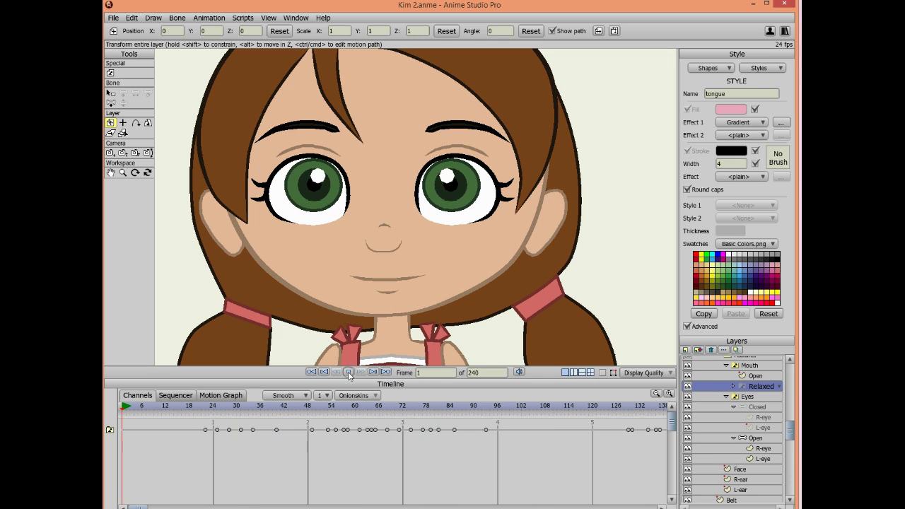
pyautogui.click(349, 373)
pyautogui.click(349, 373)
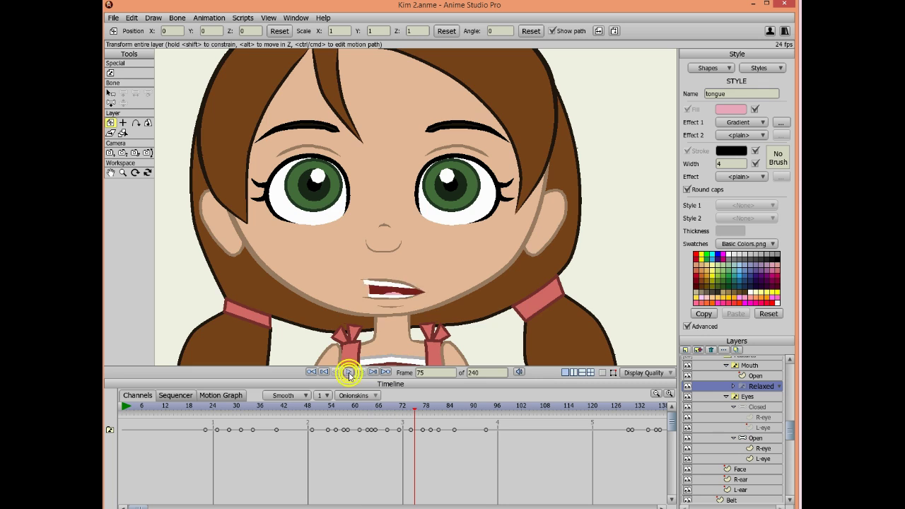
pyautogui.click(348, 372)
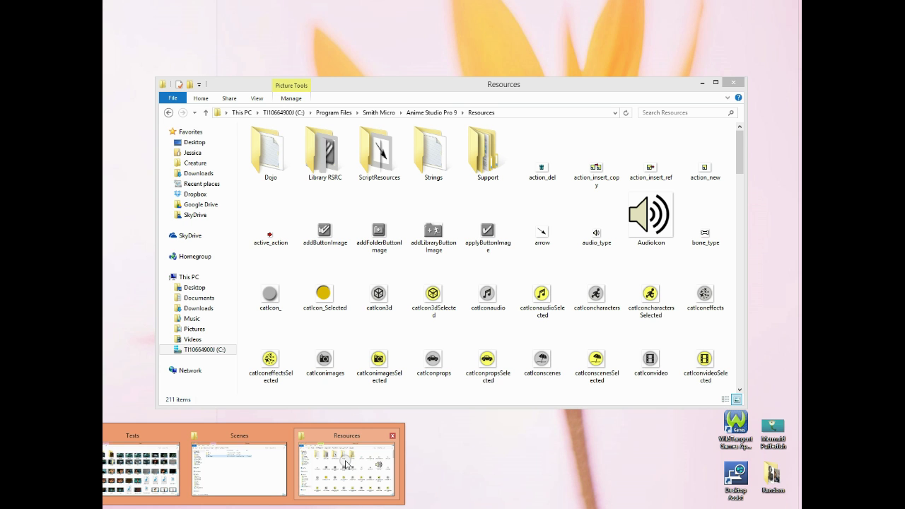
# - Switch to the Papagayo program folder and launch Papagayo over the animation project
pyautogui.click(346, 464)
pyautogui.moveTo(370, 88); pyautogui.dragTo(108, 144)
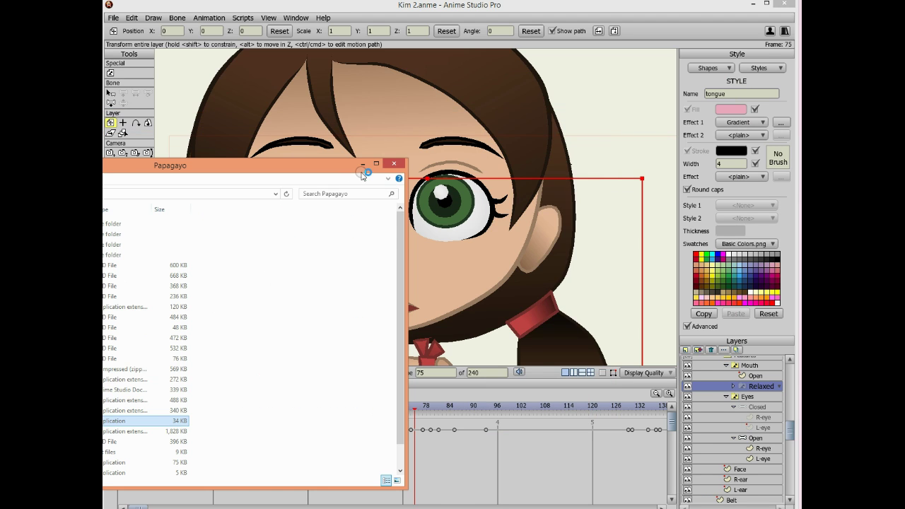
pyautogui.click(359, 164)
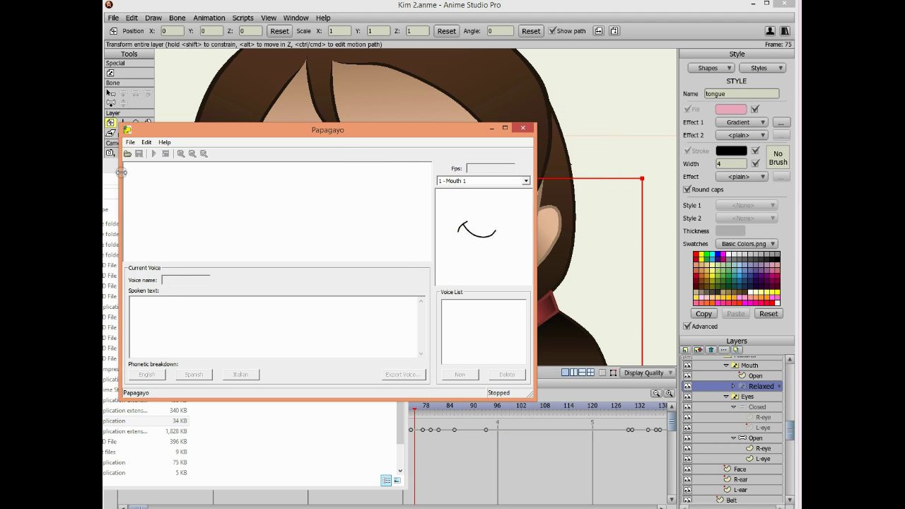
pyautogui.click(104, 166)
pyautogui.click(362, 165)
# - Load the sound file "i'm at site...location 2" from the Villain folder into Papagayo
pyautogui.click(131, 144)
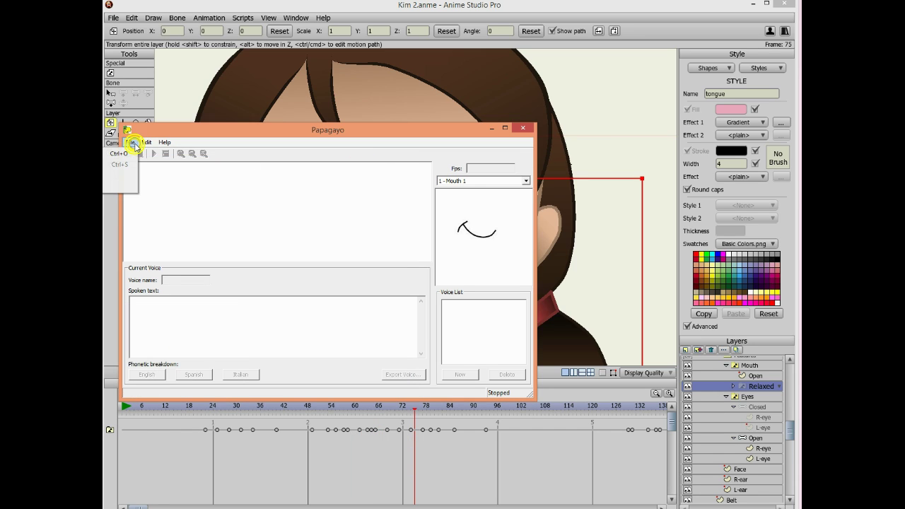
pyautogui.moveTo(146, 143)
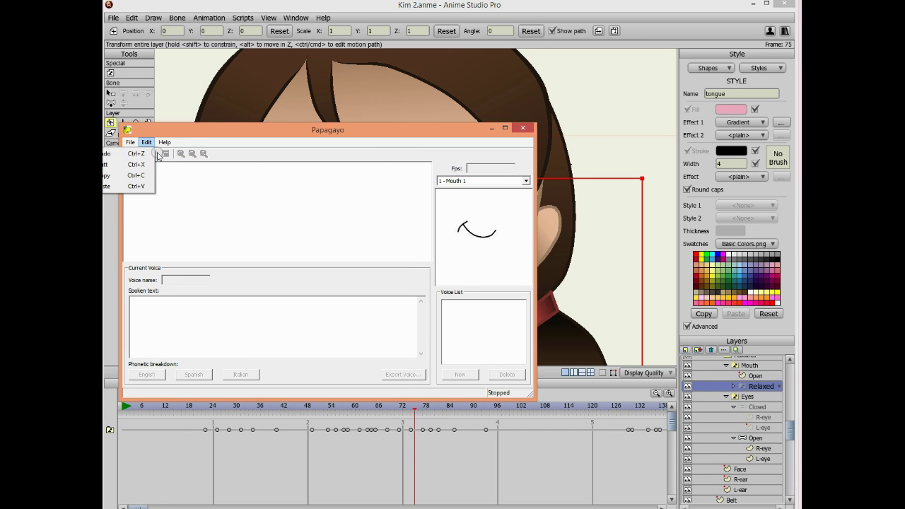
pyautogui.click(128, 154)
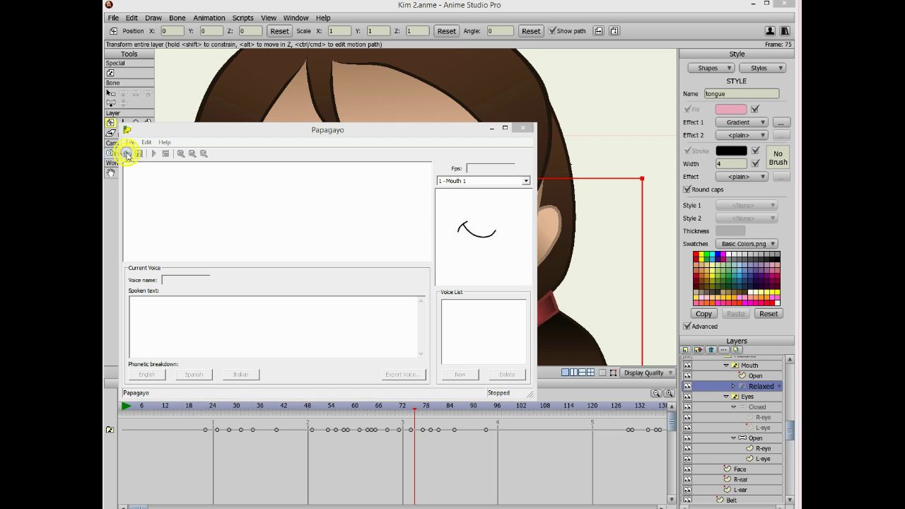
pyautogui.moveTo(238, 155); pyautogui.dragTo(190, 161)
pyautogui.click(208, 227)
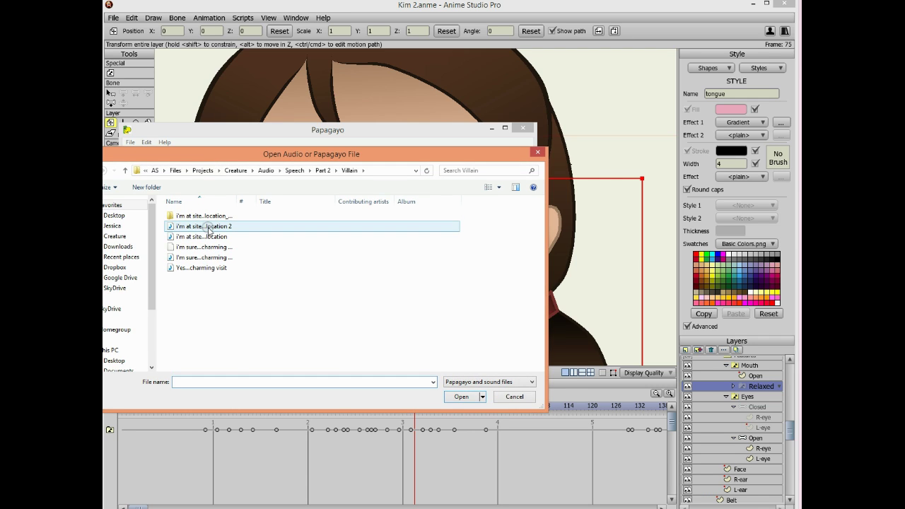
pyautogui.doubleClick(209, 227)
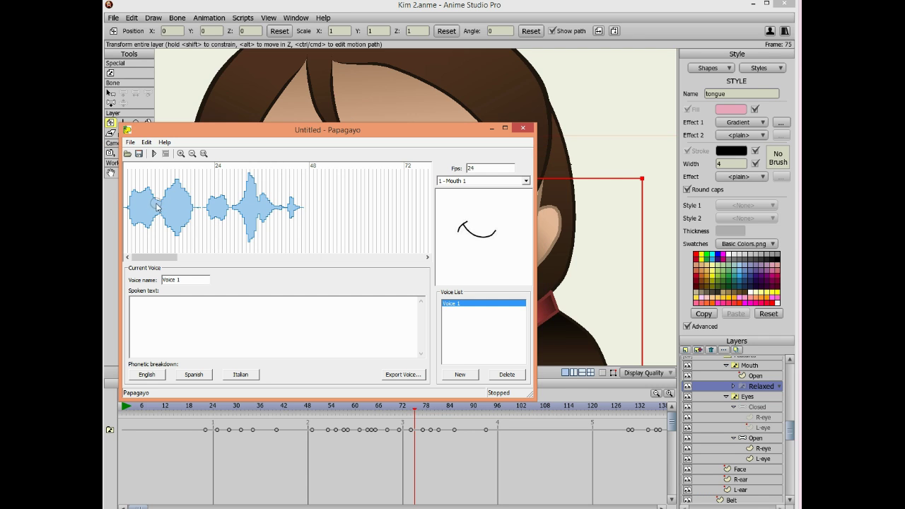
# - Enter "Yes this is quite a program." as the spoken text and generate its English phonetic breakdown
pyautogui.moveTo(128, 210)
pyautogui.mouseDown()
pyautogui.moveTo(350, 210)
pyautogui.moveTo(124, 202)
pyautogui.mouseUp()
pyautogui.click(212, 314)
pyautogui.click(151, 376)
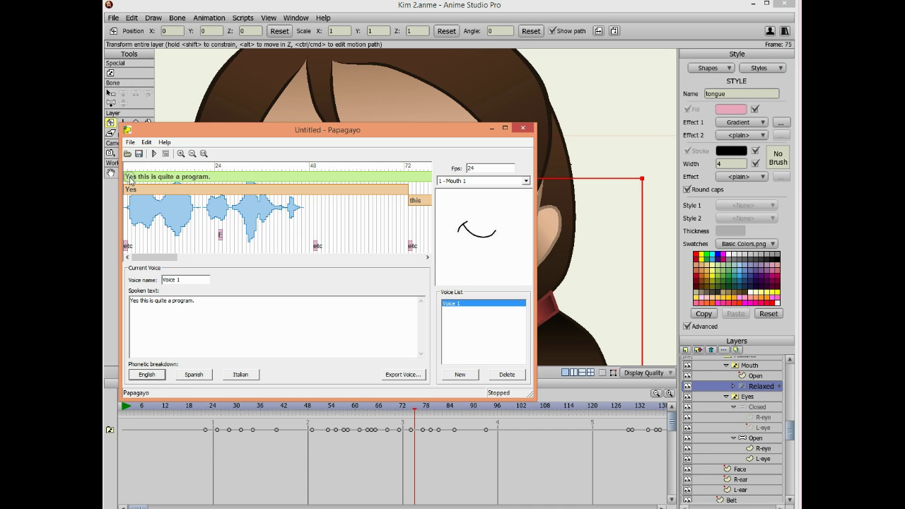
# - Shorten the word "Yes" to the first waveform burst and start the word "this" directly after it
pyautogui.moveTo(408, 194); pyautogui.dragTo(159, 197)
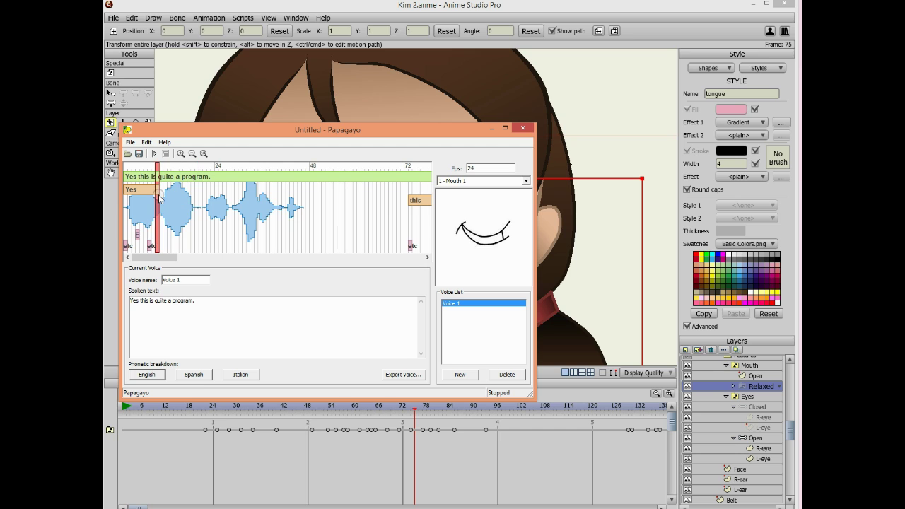
pyautogui.click(416, 199)
pyautogui.moveTo(394, 204); pyautogui.dragTo(158, 200)
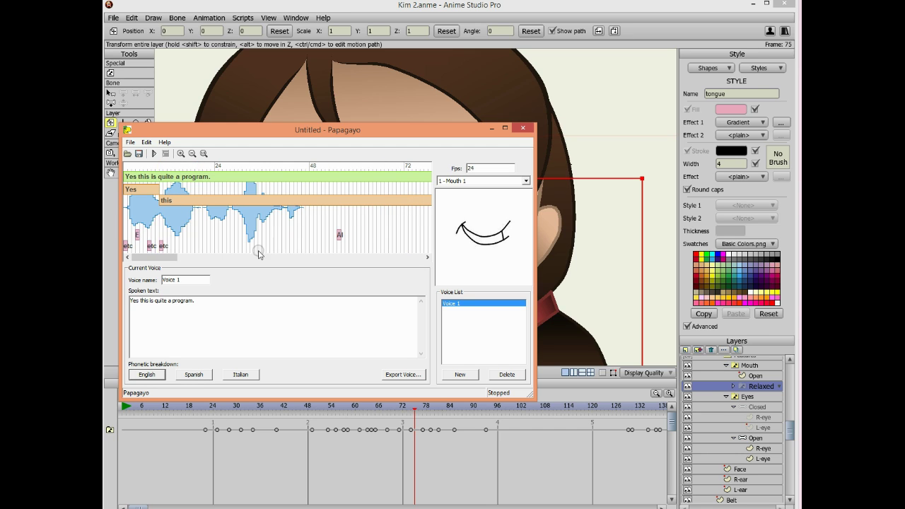
# - End the word "this" after the second waveform burst and start the word "is" directly behind it
pyautogui.moveTo(167, 258); pyautogui.dragTo(231, 265)
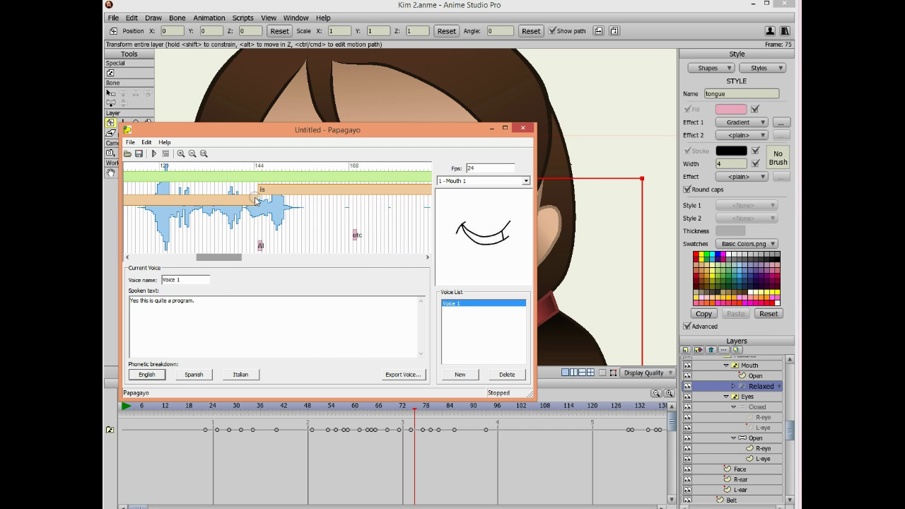
pyautogui.moveTo(256, 200); pyautogui.dragTo(103, 207)
pyautogui.moveTo(190, 257); pyautogui.dragTo(167, 258)
pyautogui.moveTo(102, 207)
pyautogui.mouseDown()
pyautogui.moveTo(176, 211)
pyautogui.moveTo(164, 205)
pyautogui.mouseUp()
pyautogui.moveTo(168, 257); pyautogui.dragTo(226, 265)
pyautogui.moveTo(358, 189); pyautogui.dragTo(82, 195)
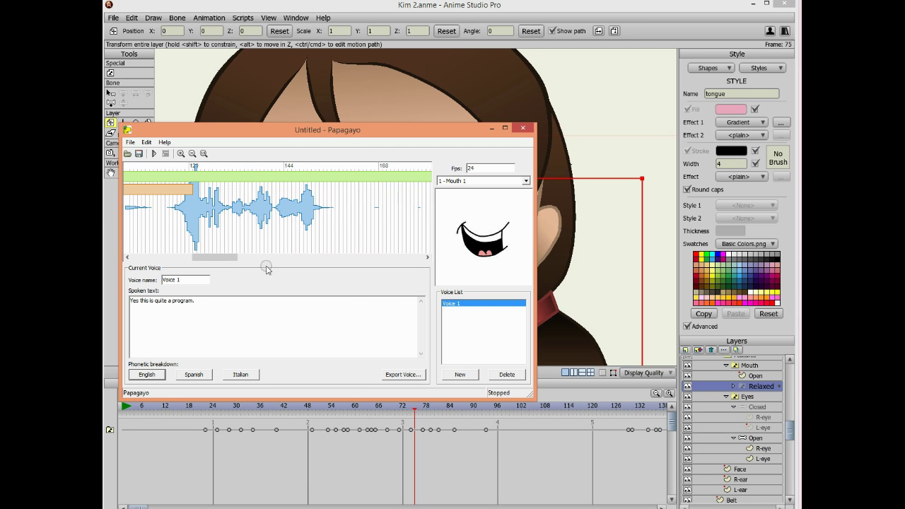
pyautogui.moveTo(230, 259); pyautogui.dragTo(178, 256)
pyautogui.moveTo(392, 191); pyautogui.dragTo(141, 195)
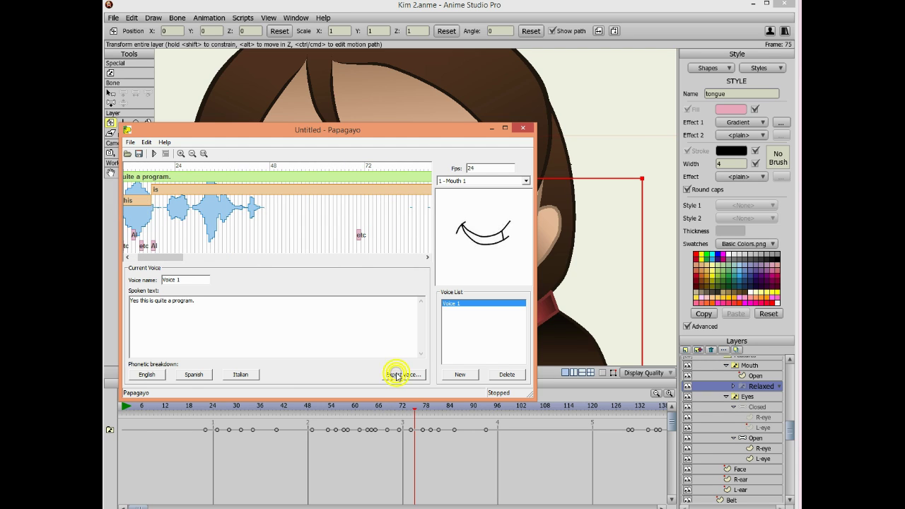
# - Try exporting the voice as a Moho switch file named djsajsj, and close Papagayo without saving the project
pyautogui.click(175, 360)
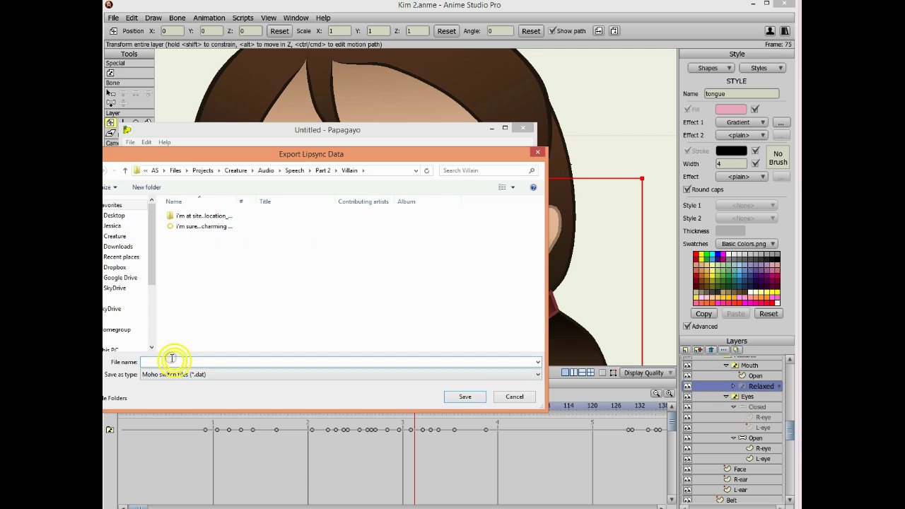
pyautogui.write('djsajsj')
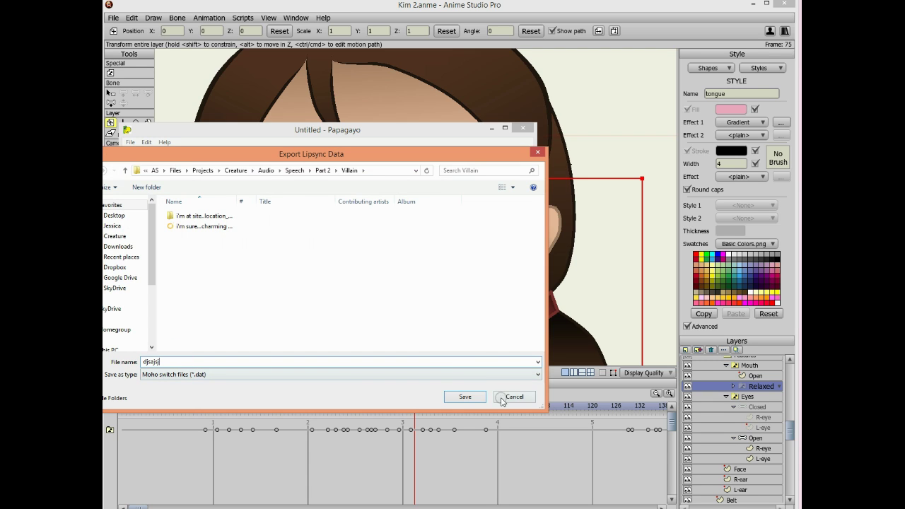
pyautogui.click(514, 396)
pyautogui.click(525, 129)
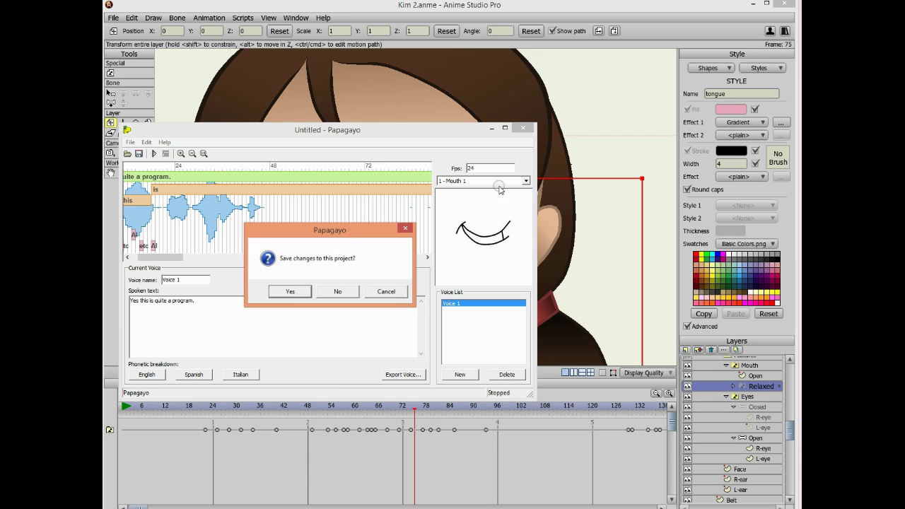
pyautogui.click(342, 291)
# - Play the animation from near the start with more of the character in view, stopping at frame 80
pyautogui.scroll(-3, 382, 276)
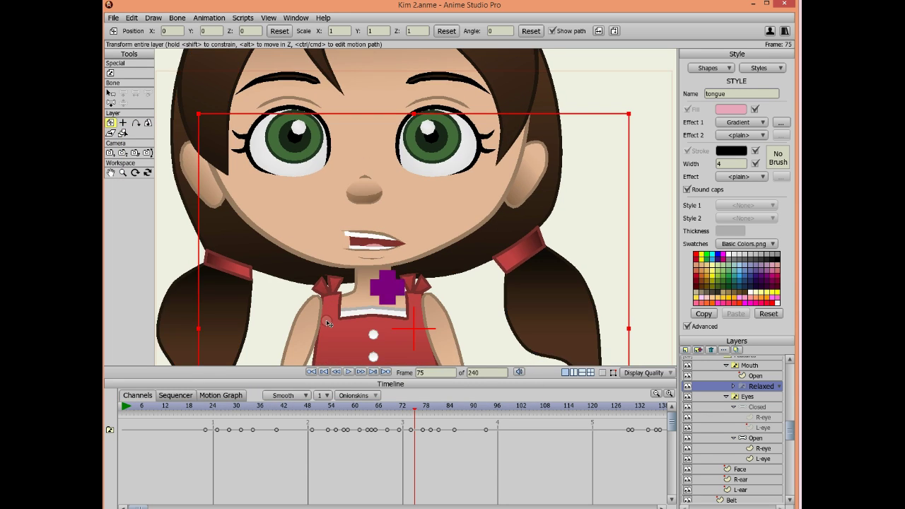
pyautogui.click(153, 406)
pyautogui.click(349, 373)
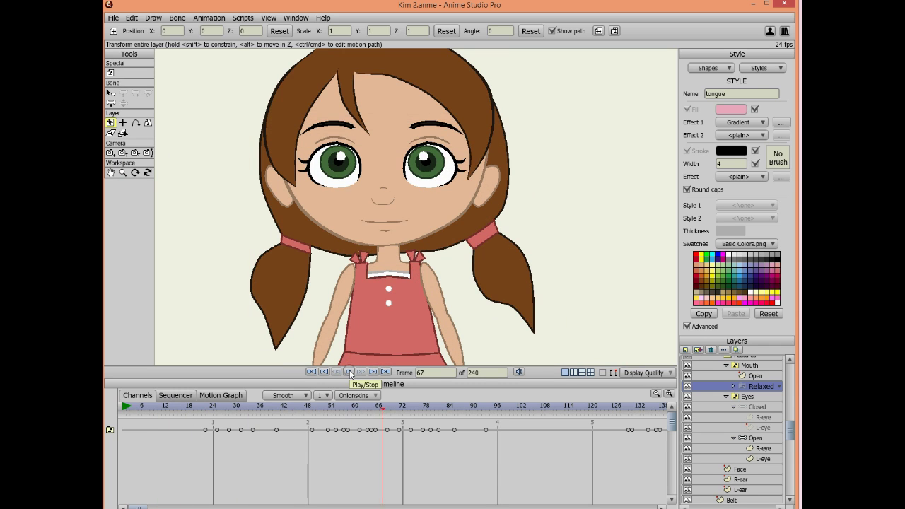
pyautogui.click(350, 373)
pyautogui.scroll(-2, 754, 416)
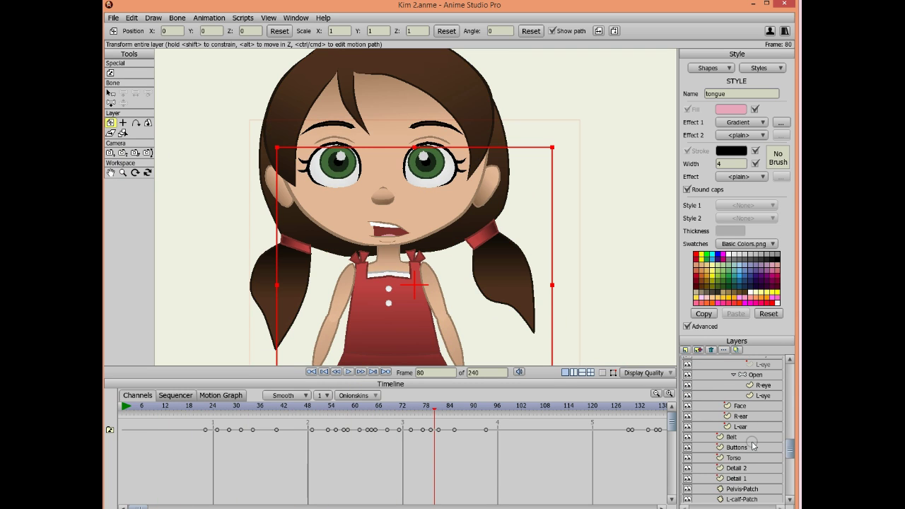
pyautogui.scroll(-2, 757, 433)
pyautogui.scroll(4, 758, 425)
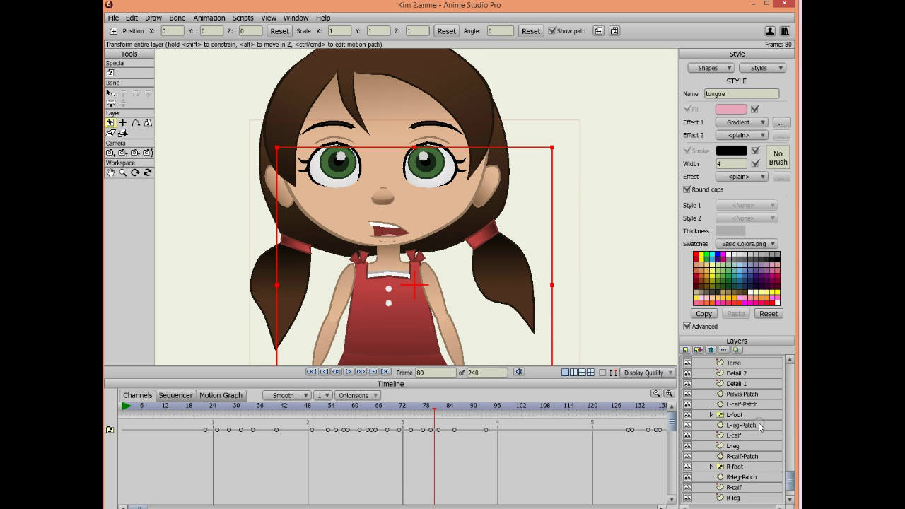